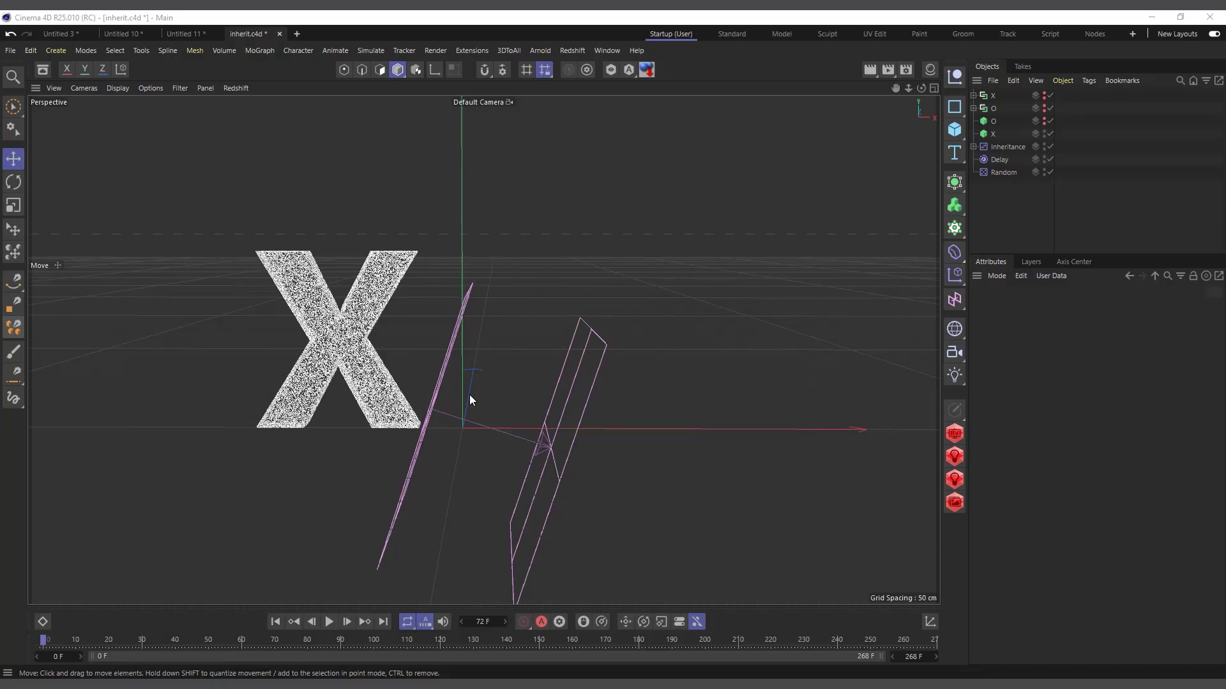
- Play and stop the animation previews of the X and O morph scene and the spiral domino scene
left_click(330, 622)
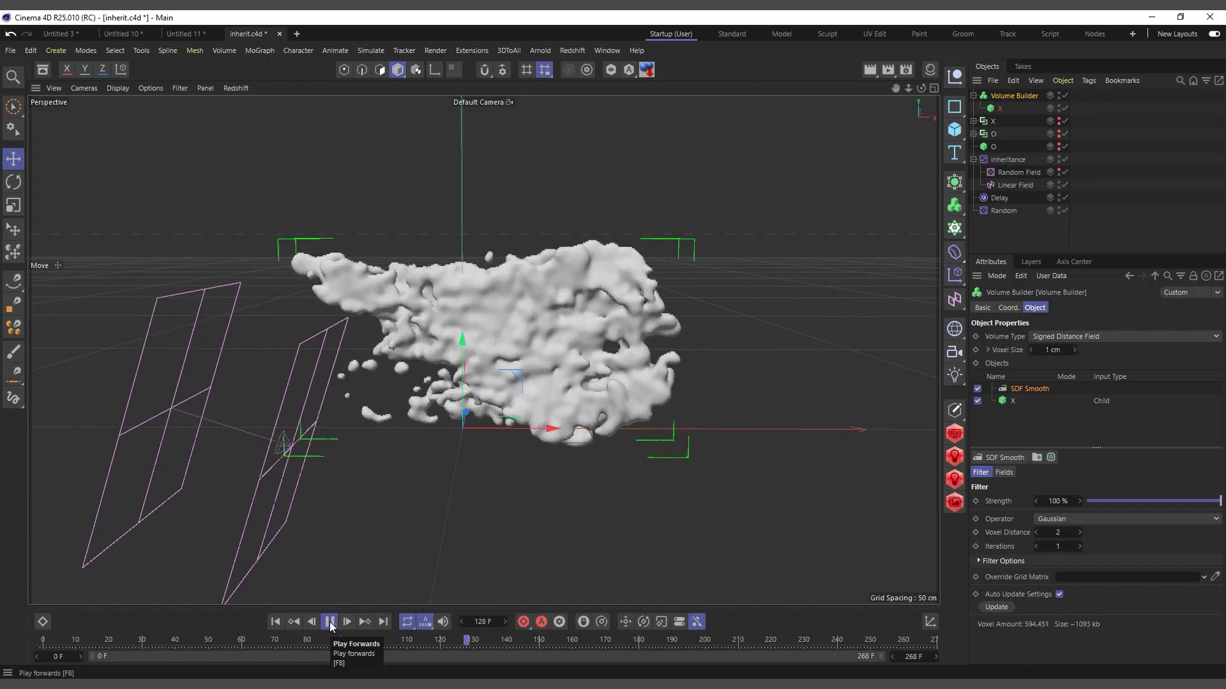
left_click(330, 622)
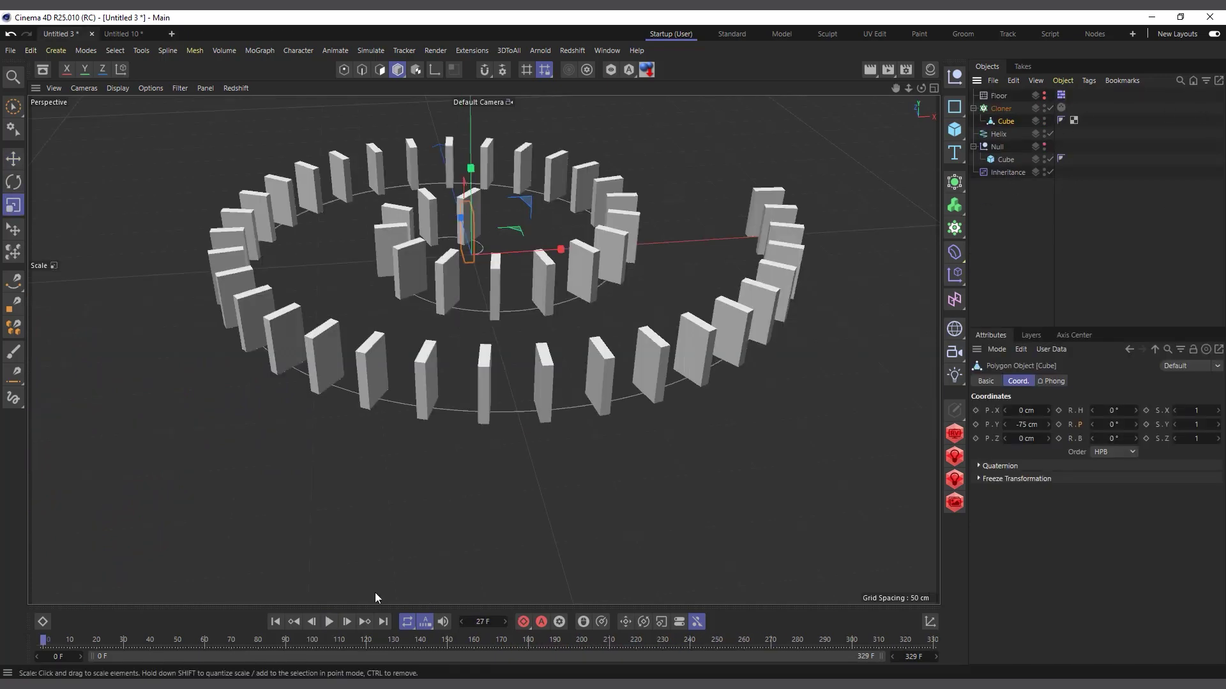
left_click(329, 622)
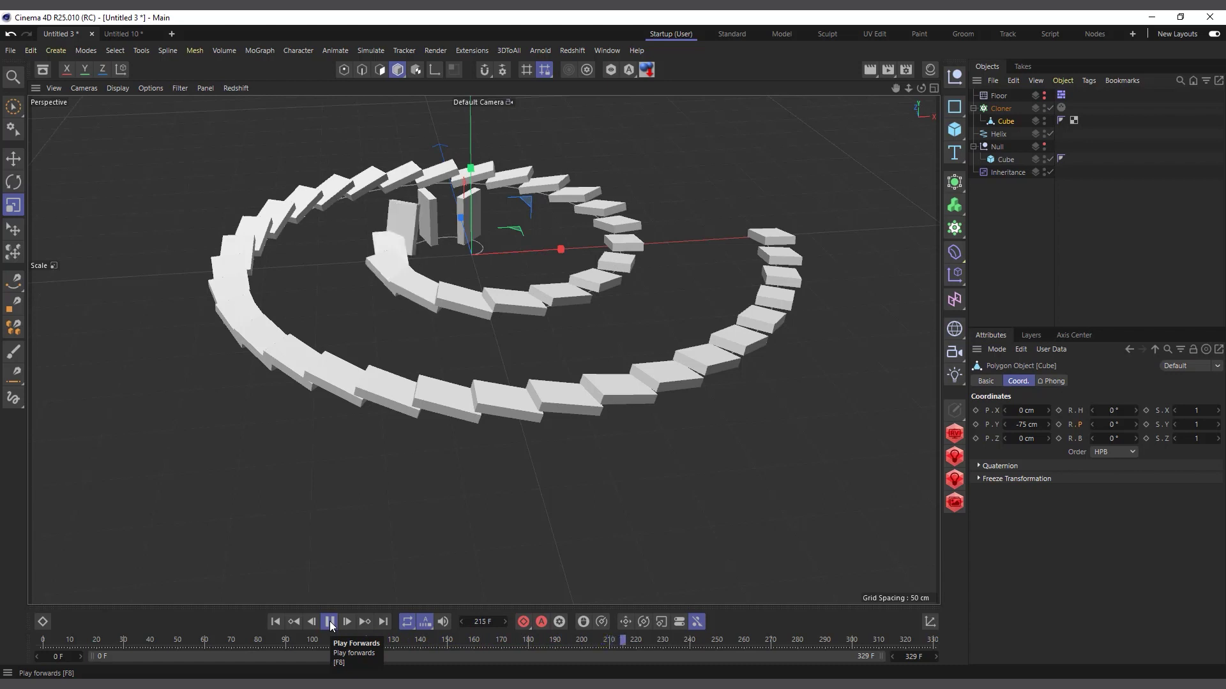
left_click(329, 622)
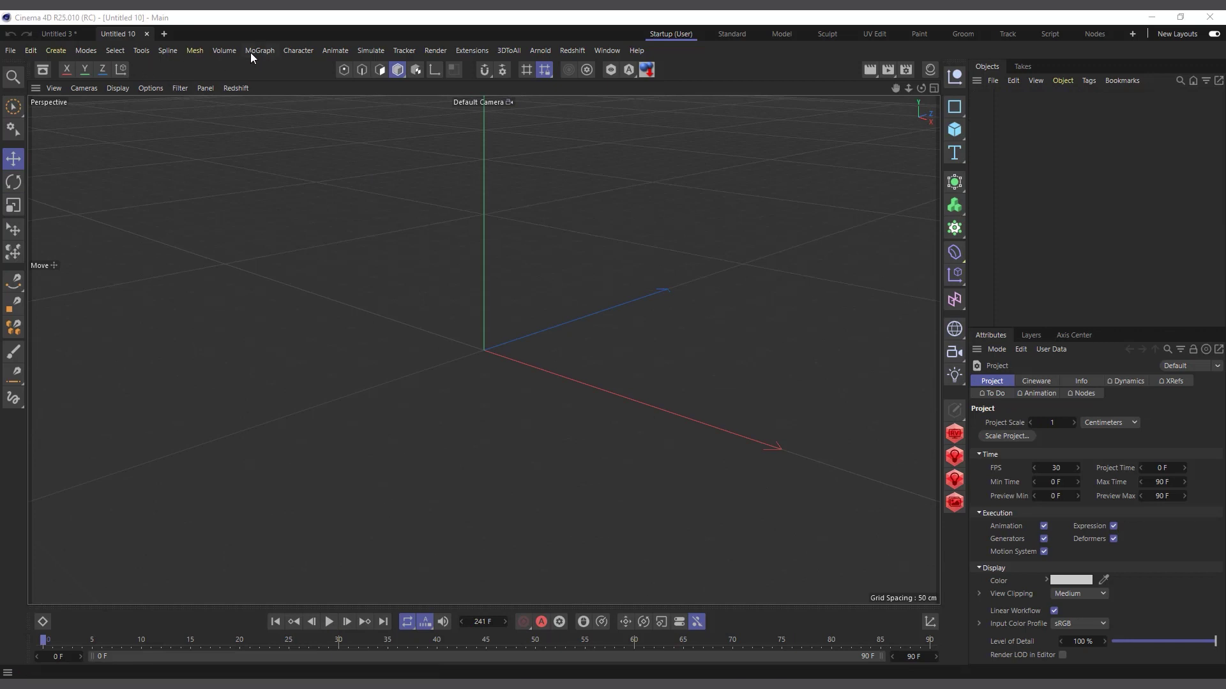
- Add a MoGraph Cloner and a Cone primitive to the empty scene
left_click(251, 53)
left_click(300, 93)
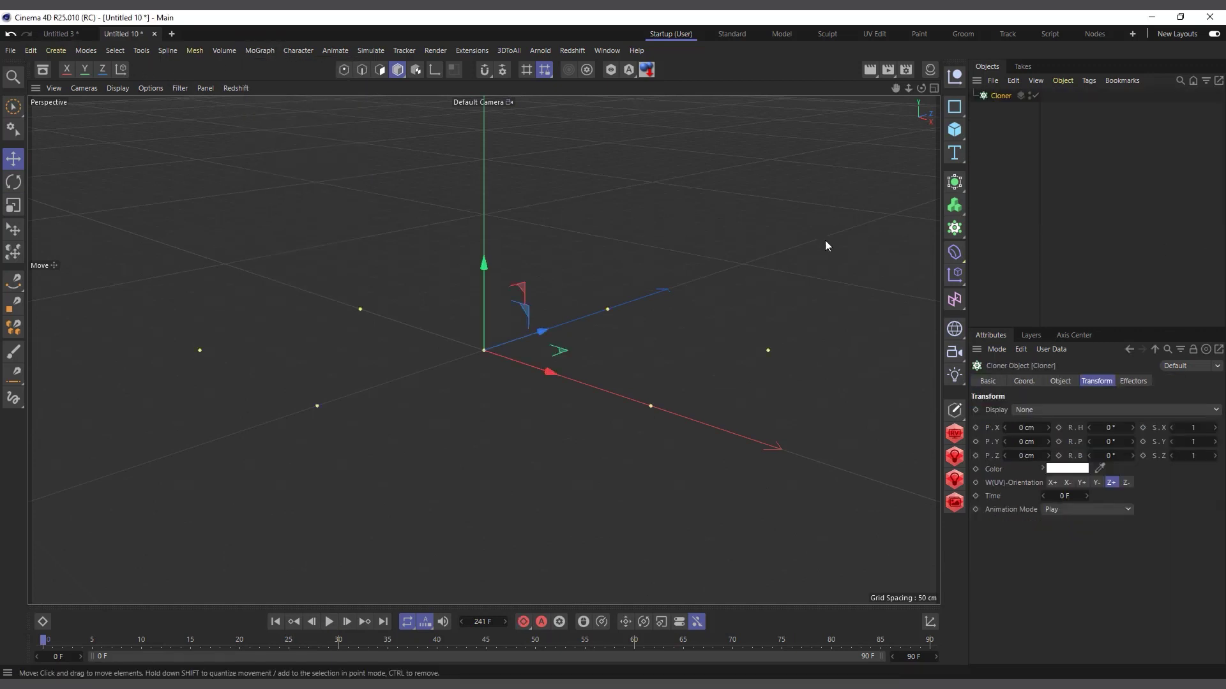
left_click(953, 129)
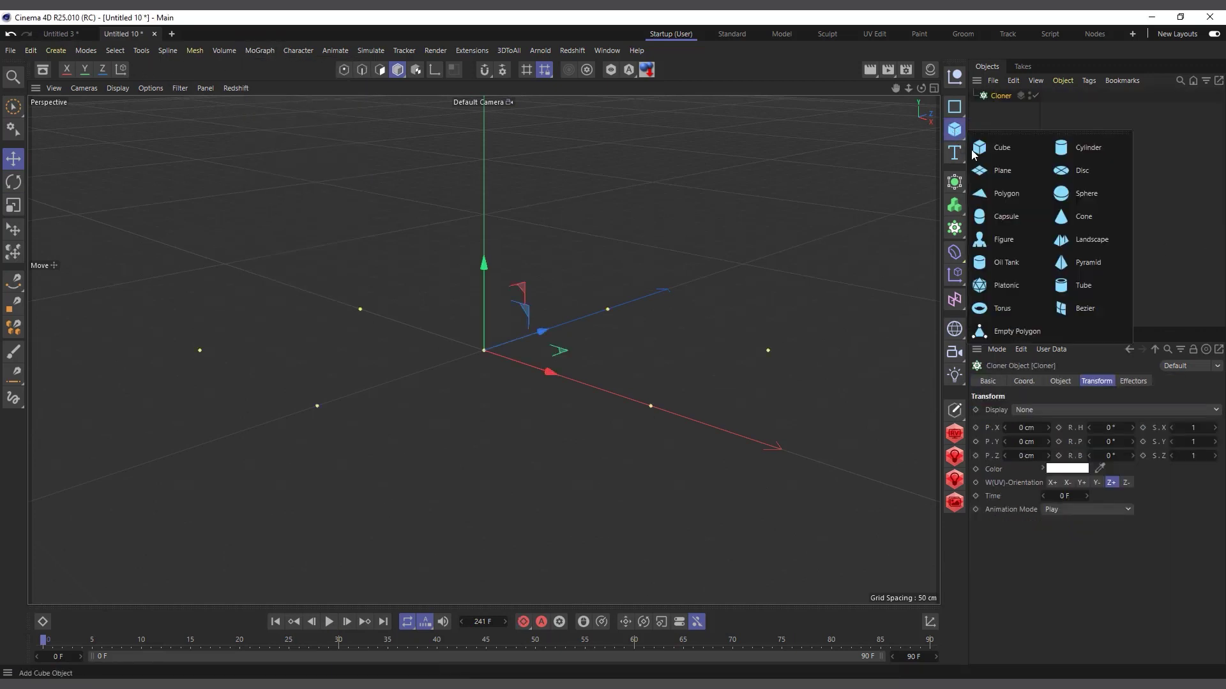
left_click(1070, 223)
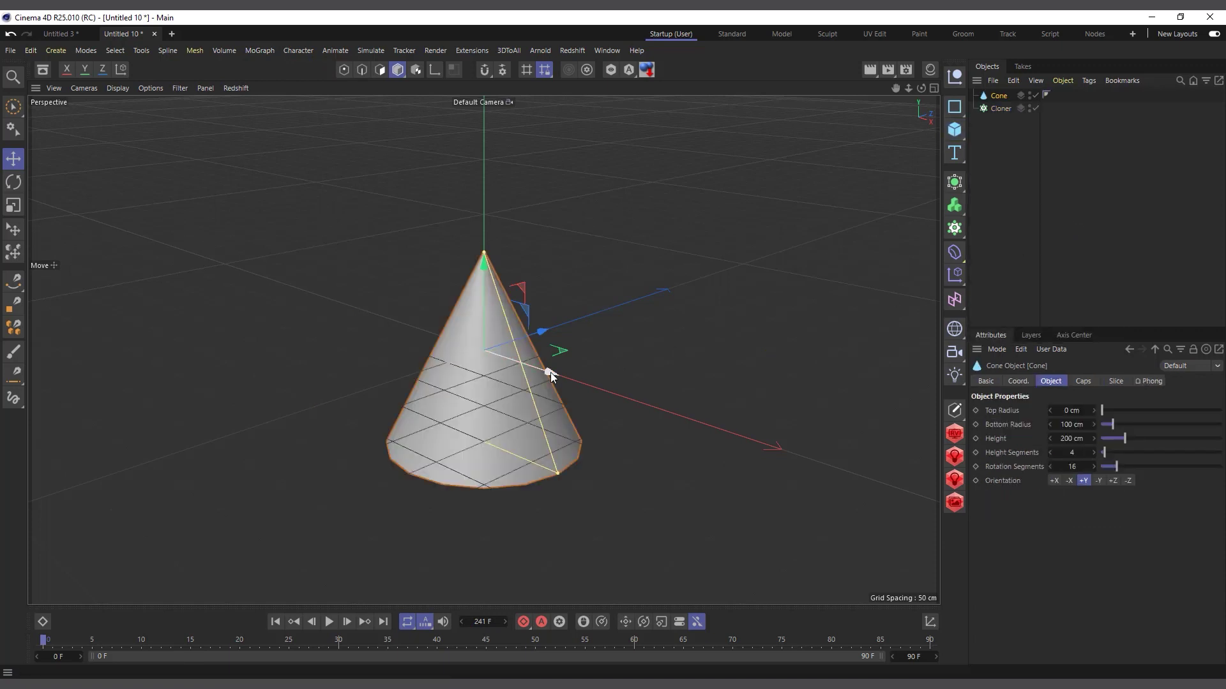
- Scale the cone down to about 66.4 cm bottom radius and 132.8 cm height and make it a child of the Cloner
key("t")
left_click_drag(706, 295, 607, 354)
left_click_drag(992, 99, 1006, 109)
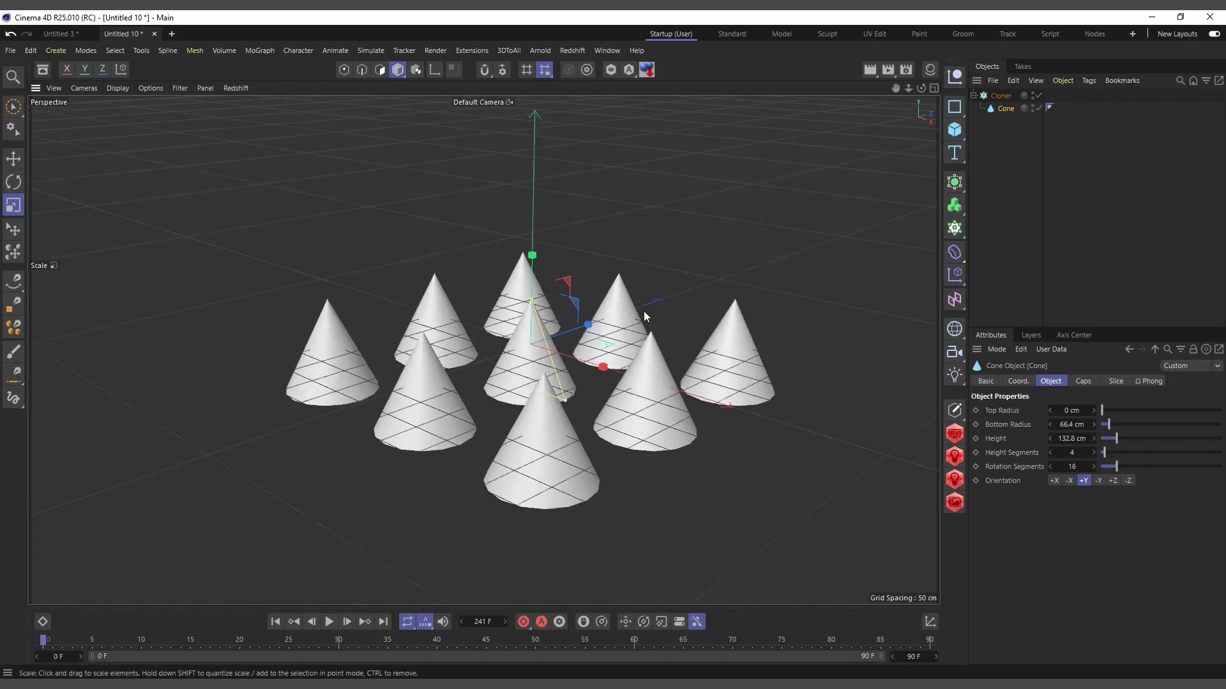
- Add an Inheritance effector to the Cloner
left_click(1002, 95)
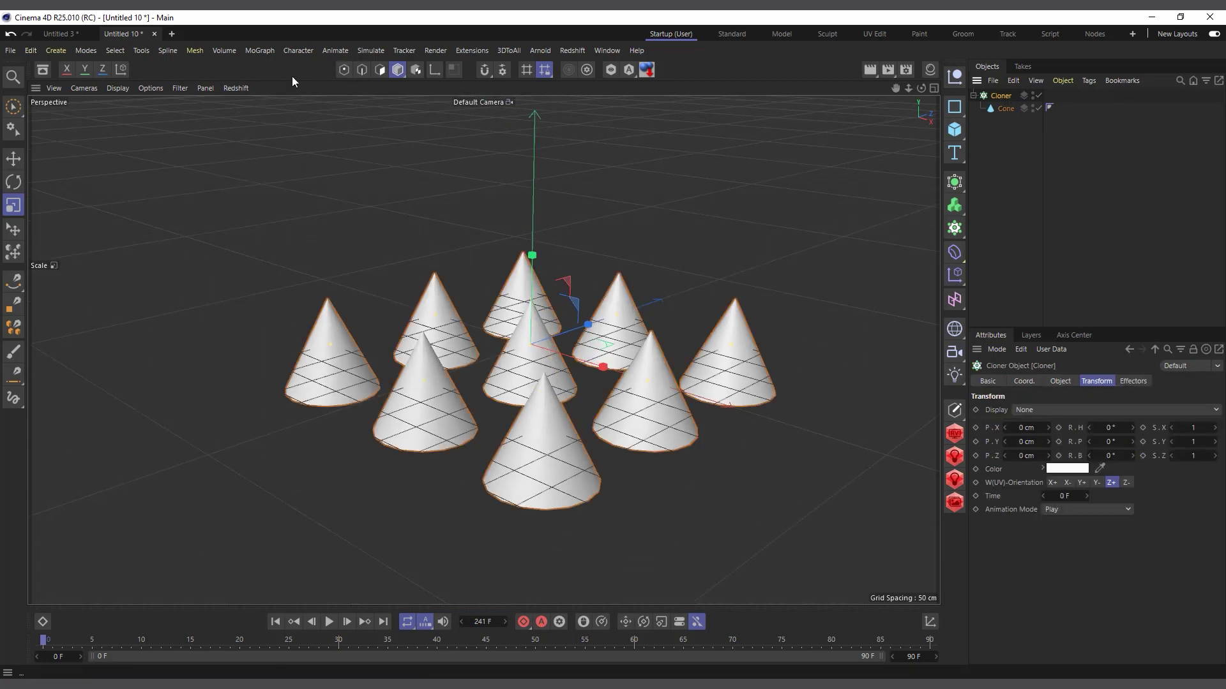
left_click(959, 283)
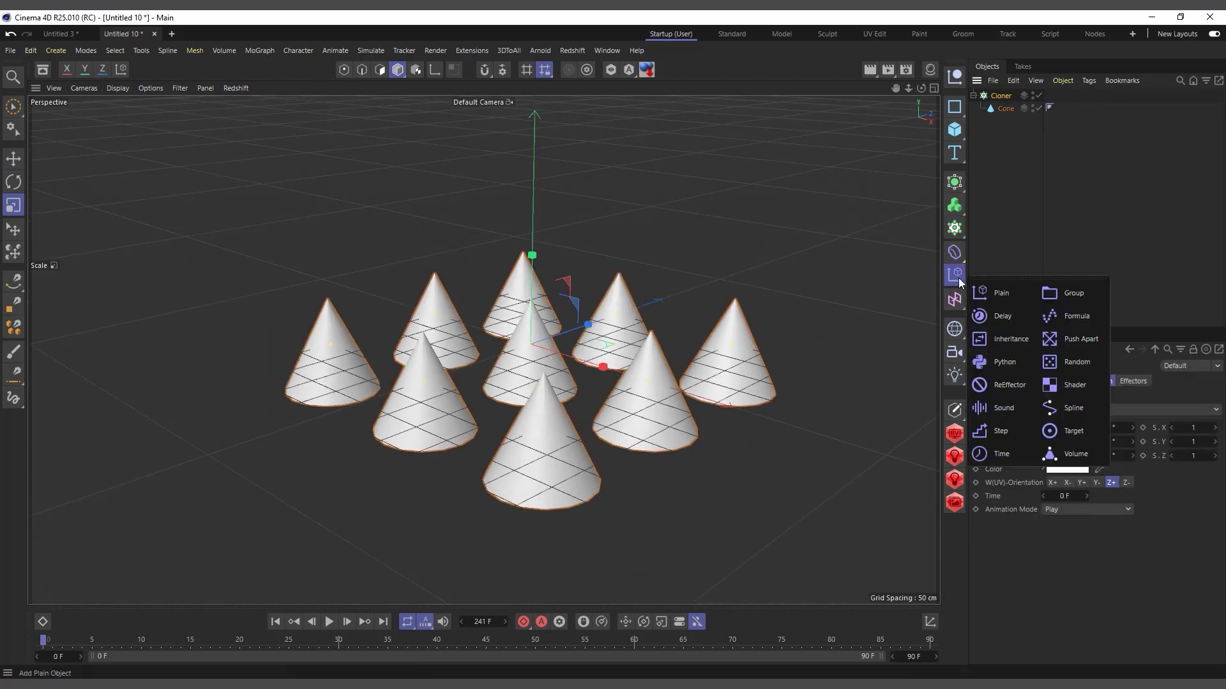
left_click(1014, 340)
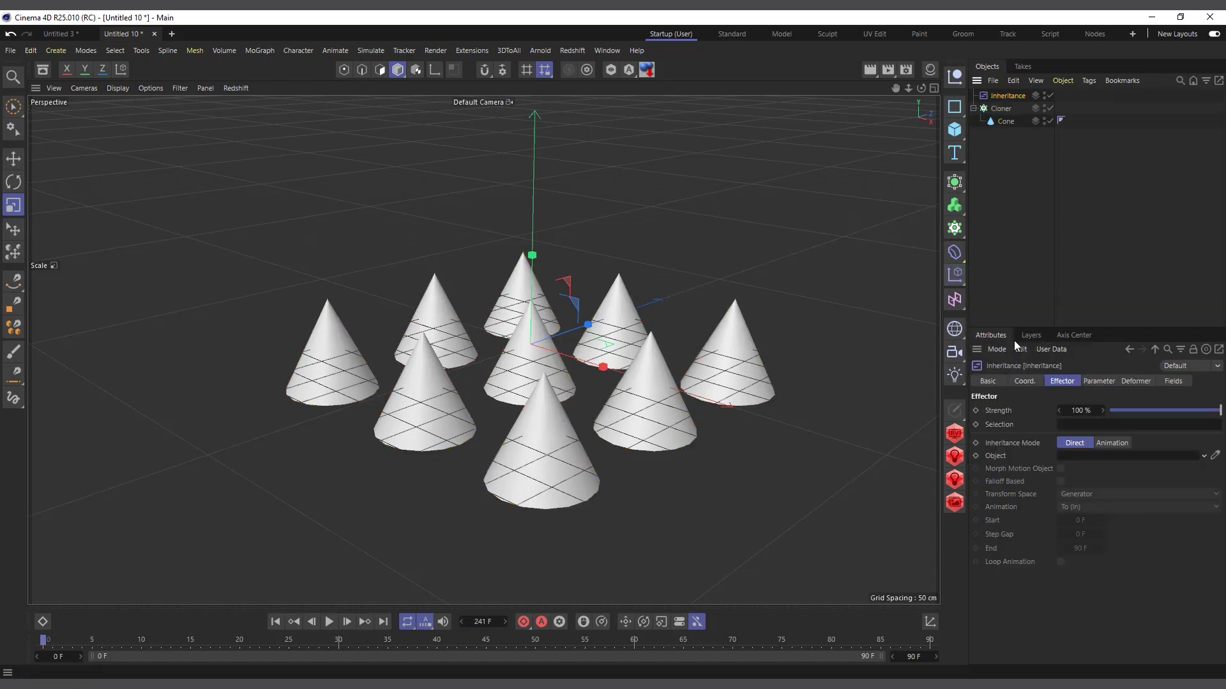
- Check the Cloner's effector list and examine the Inheritance effector's settings
left_click(999, 109)
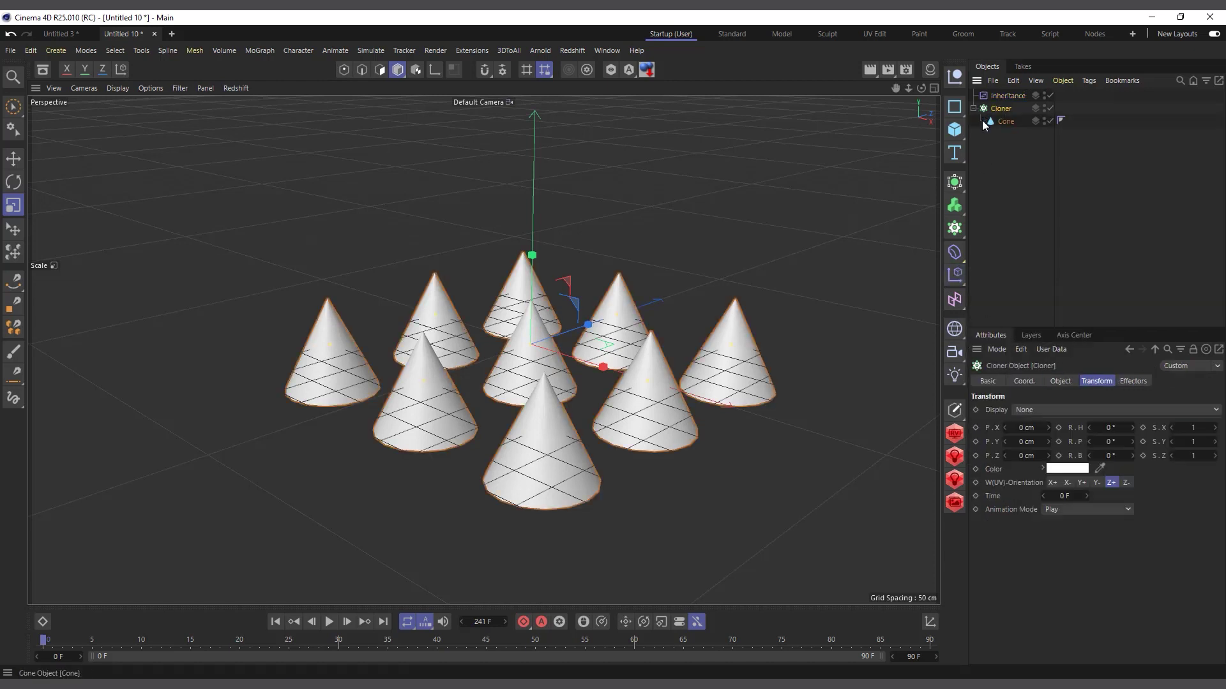
left_click(973, 108)
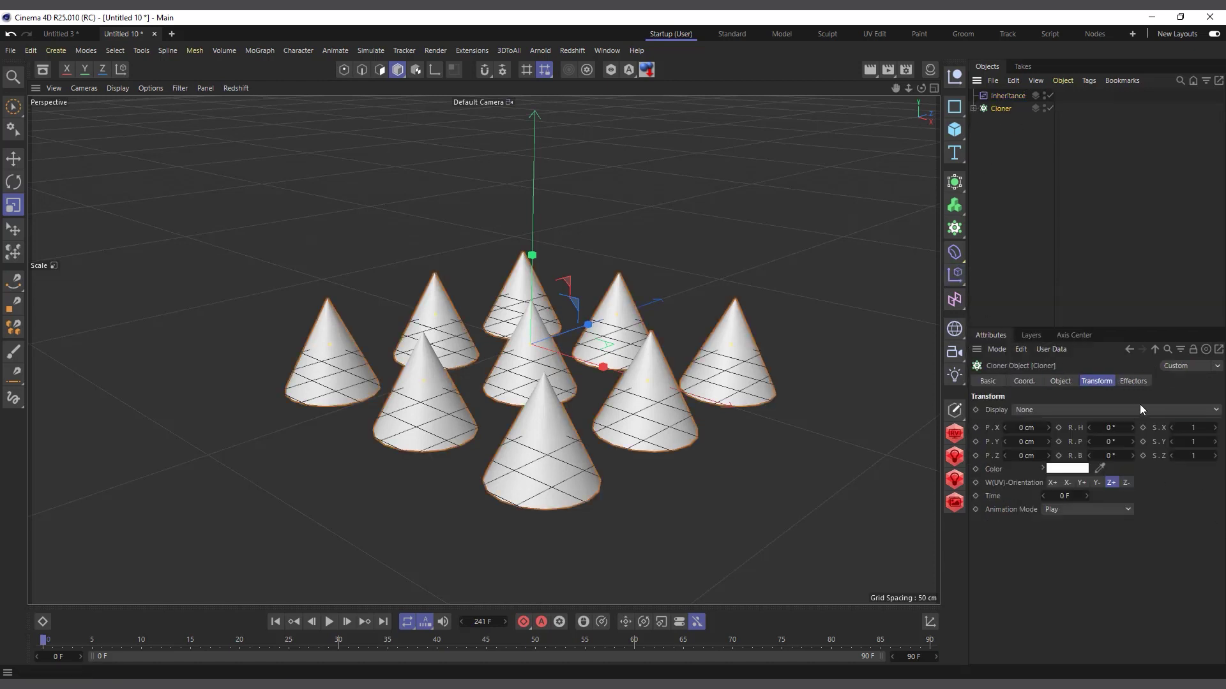
left_click(1135, 381)
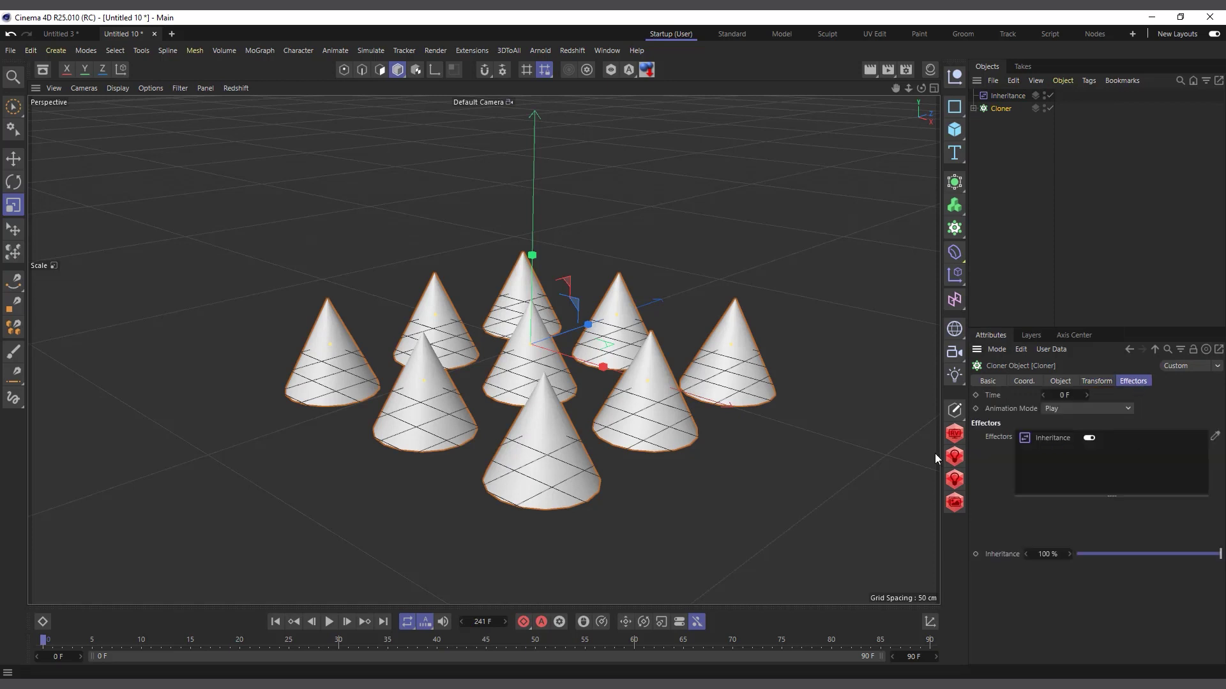
left_click(1008, 96)
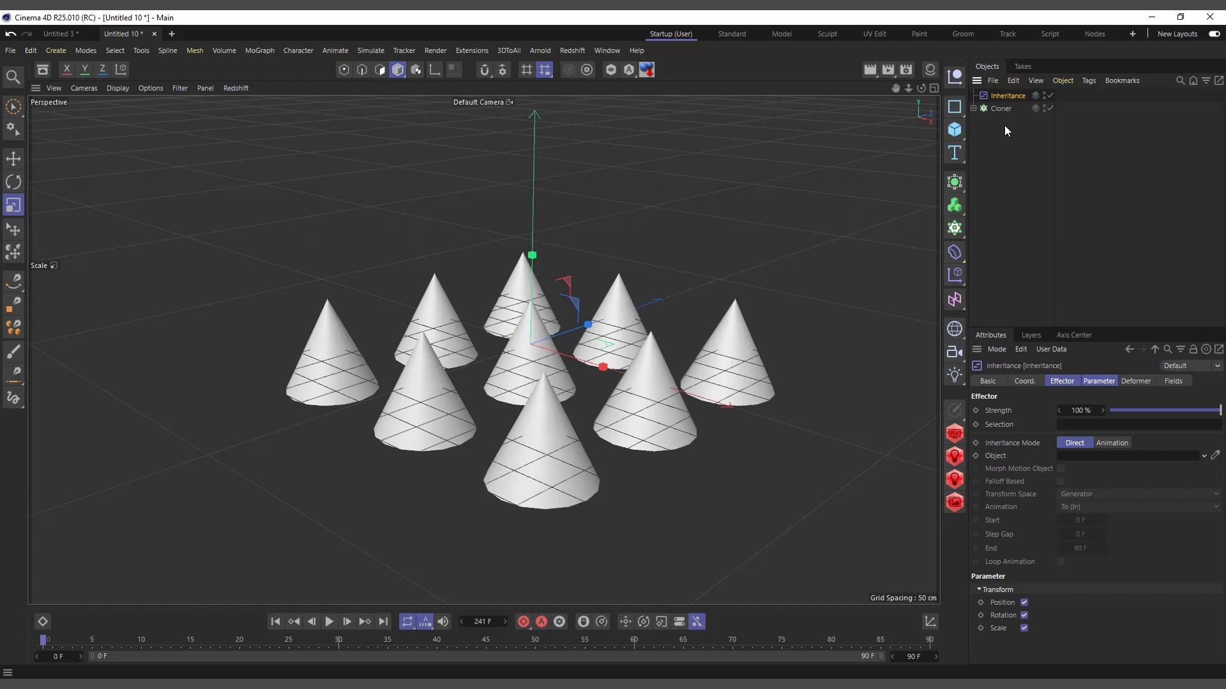
left_click(1063, 382)
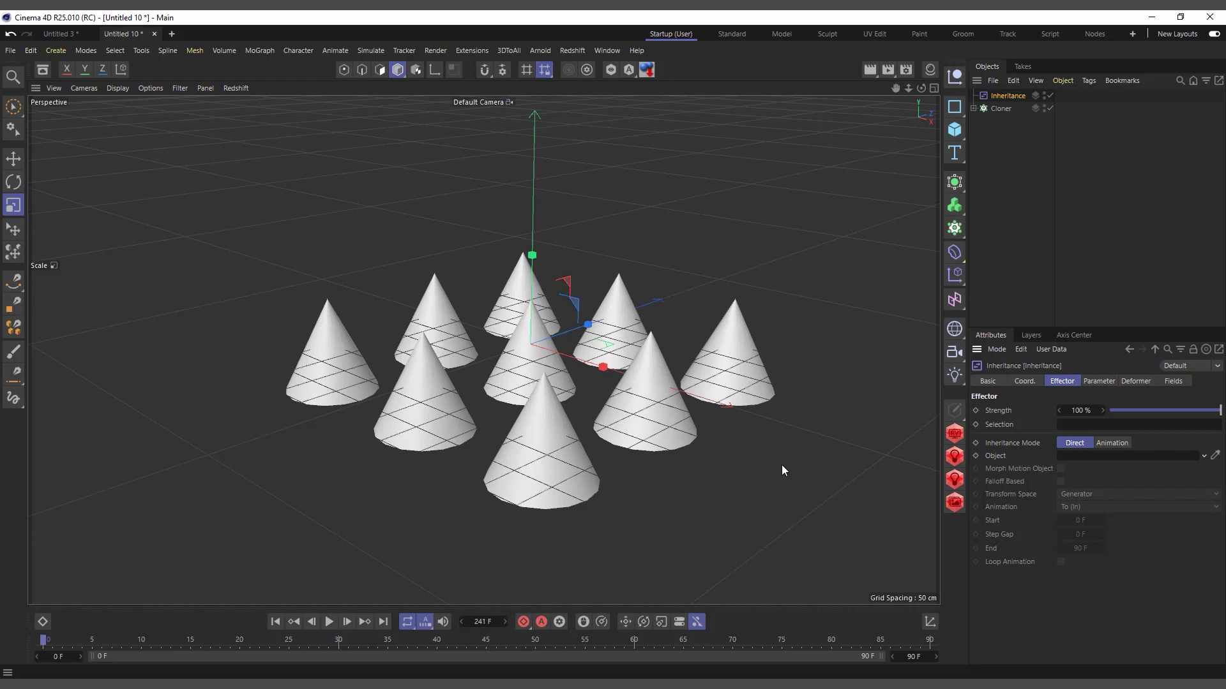
- Add a Pyramid primitive and move it away from the cones along the X axis to about -990 cm
left_click(955, 131)
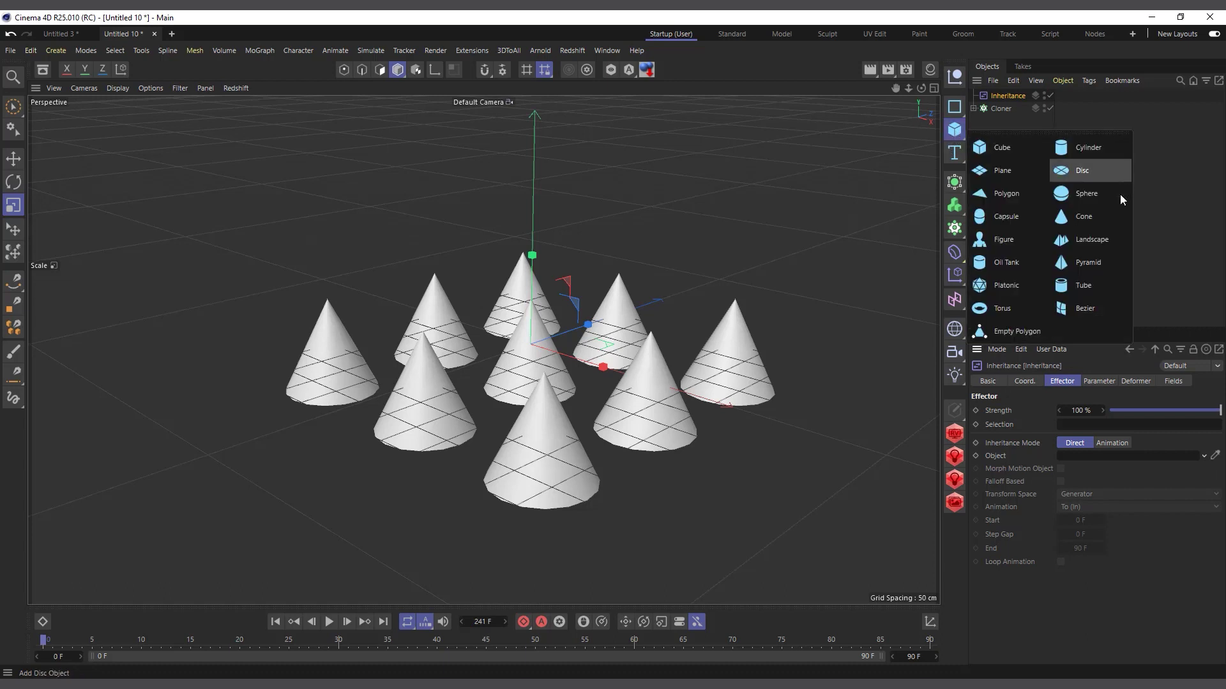
left_click(1094, 271)
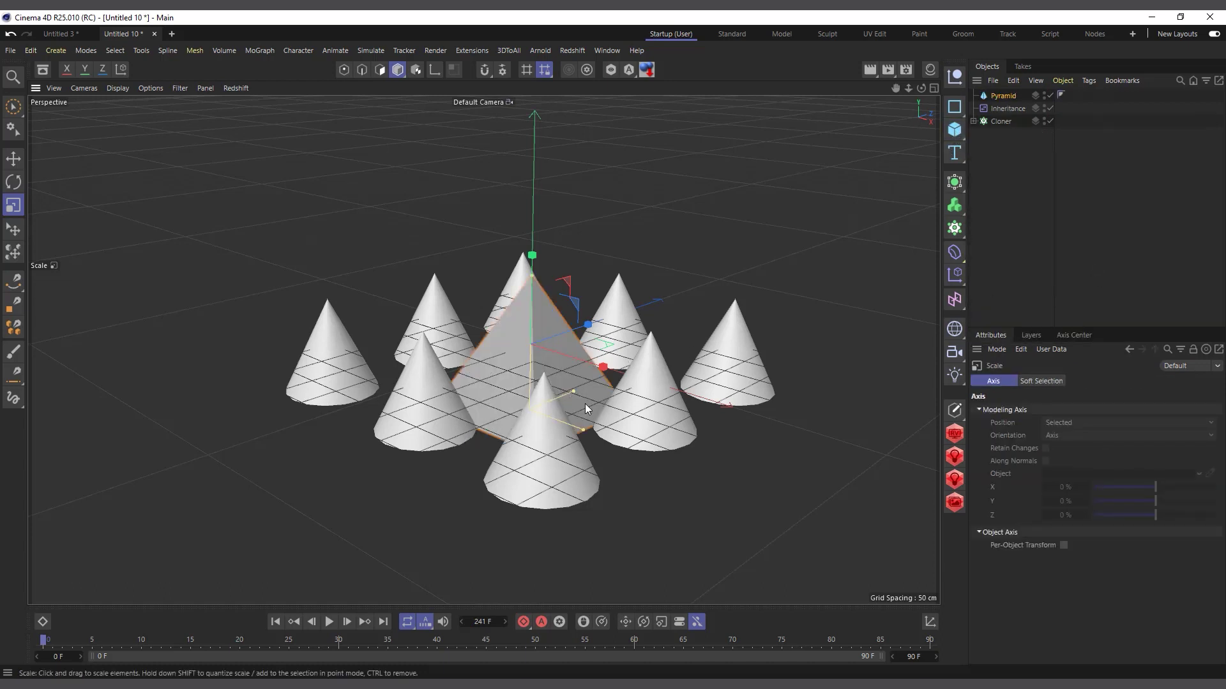
key("e")
left_click_drag(577, 366, 225, 271)
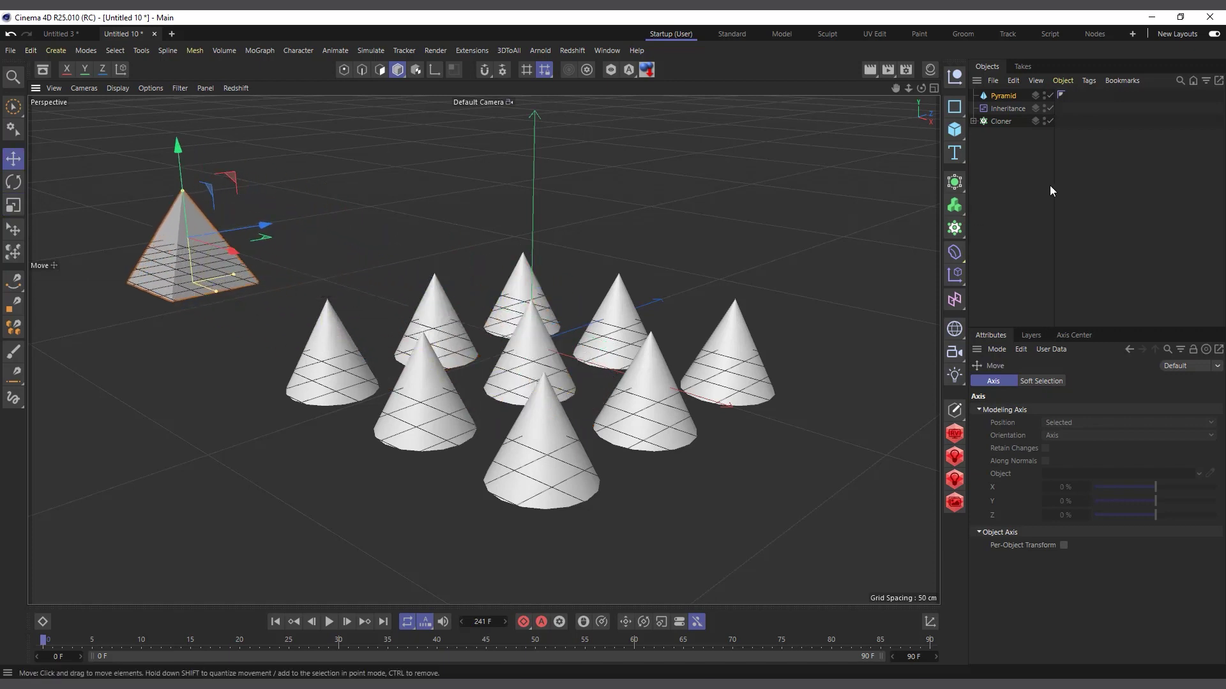
- Assign the Pyramid as the object of the Inheritance effector
left_click(1007, 108)
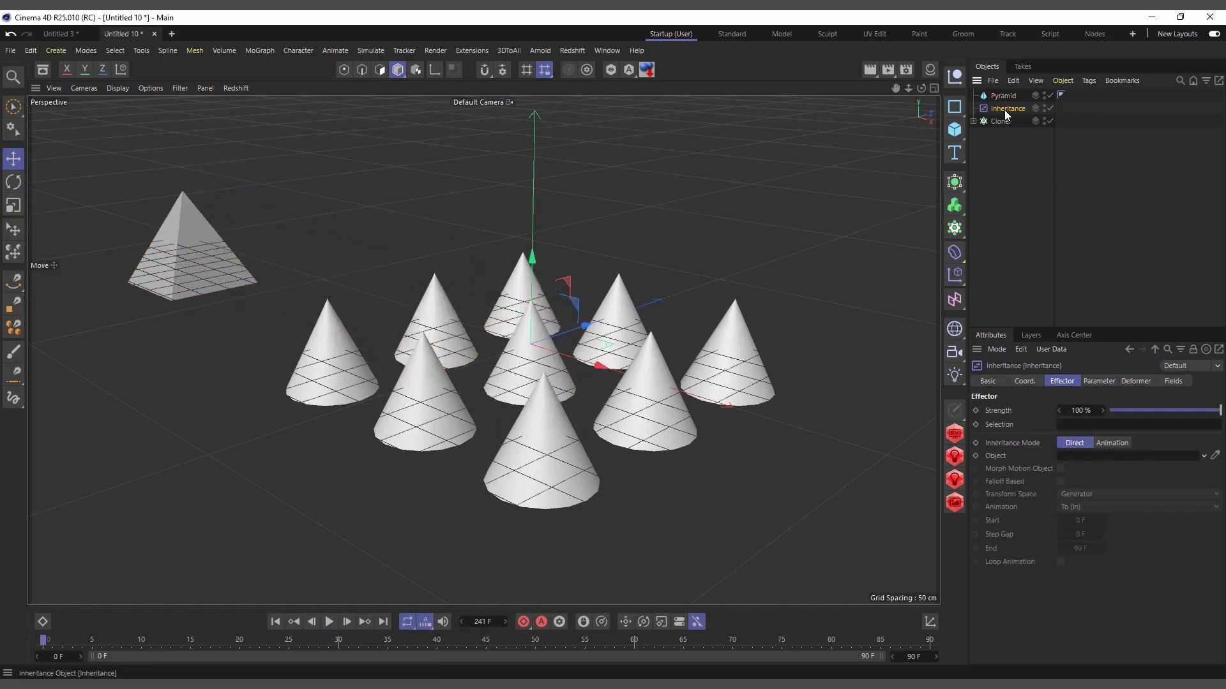
left_click_drag(1001, 97, 1098, 461)
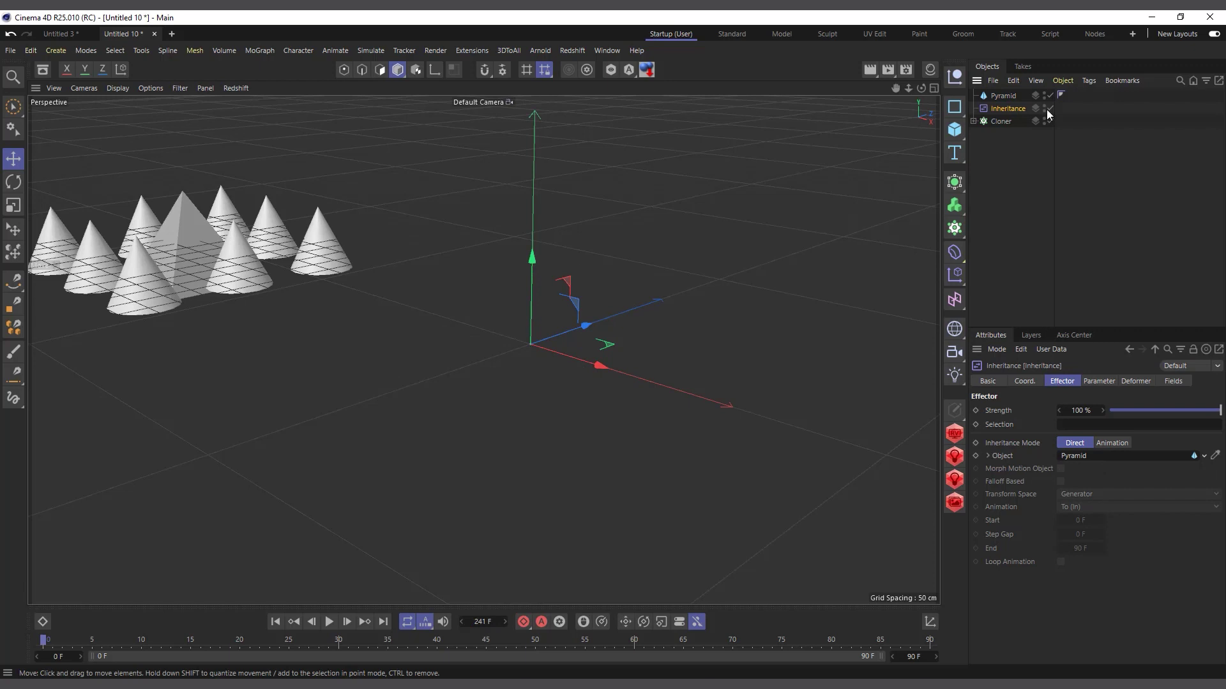
left_click_drag(920, 88, 846, 274)
scroll(164, 282, "up", 2)
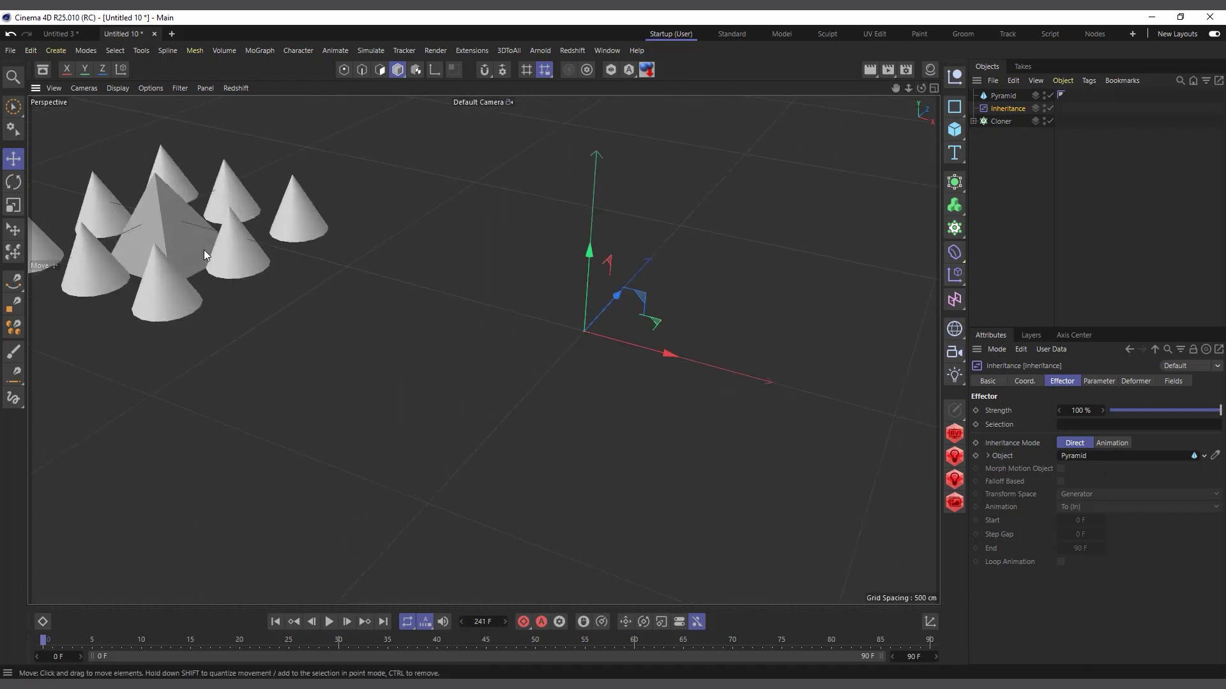
- Try rotating the pyramid about its vertical axis and undo the rotation
left_click(1001, 121)
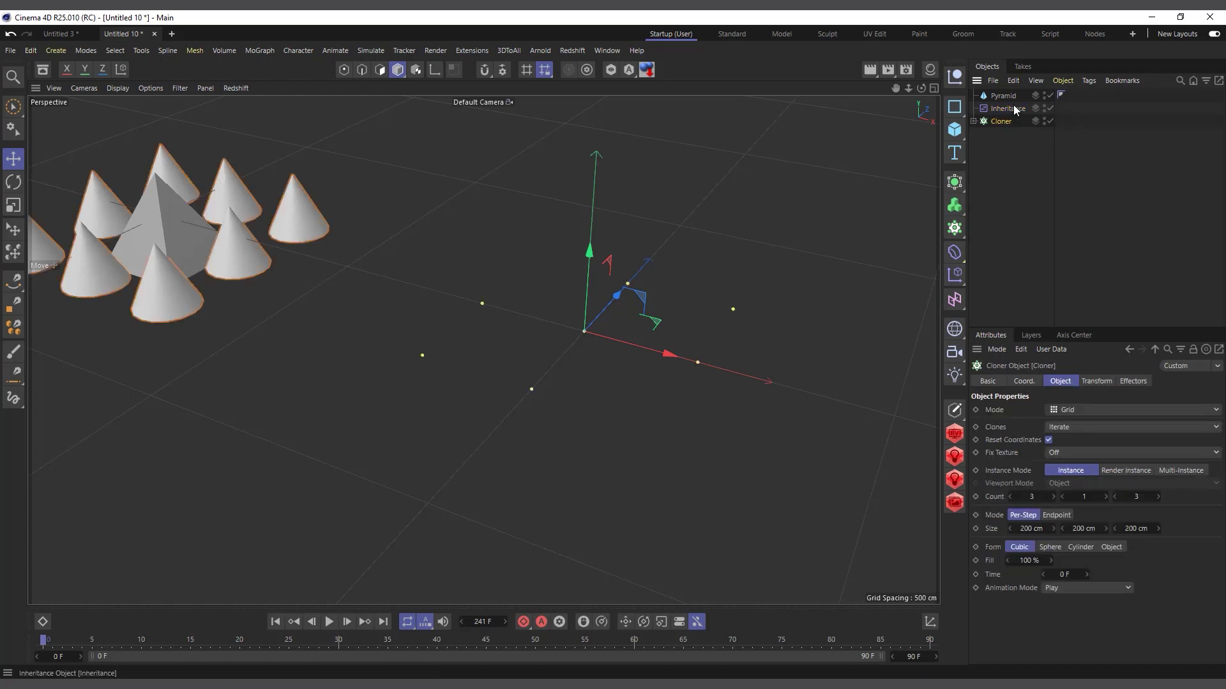
left_click(222, 264)
key("r")
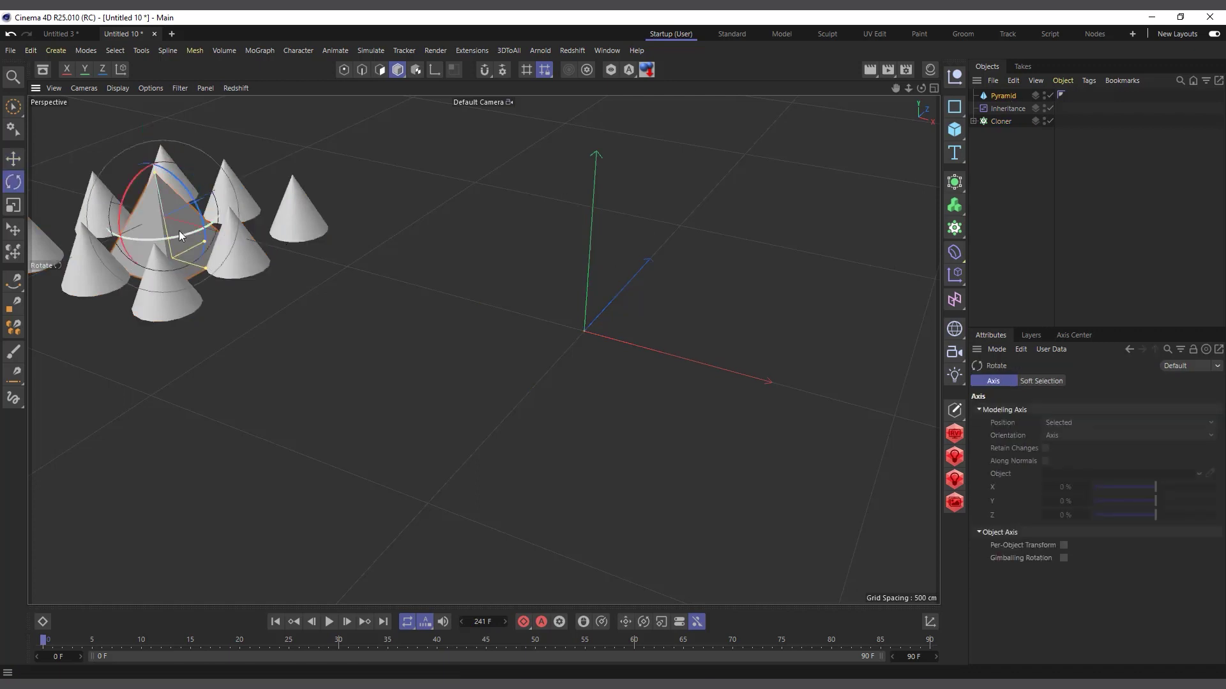
left_click_drag(179, 231, 221, 223)
key("ctrl+z")
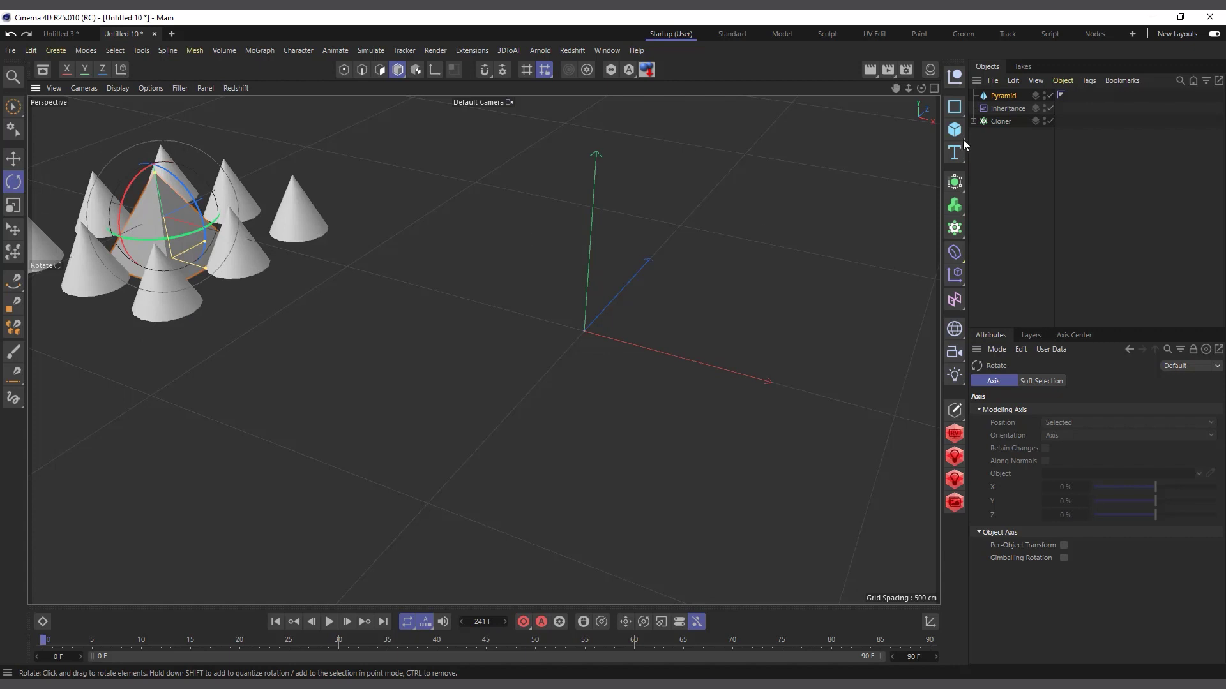
- Set the Inheritance effector's Inheritance Mode to Animation
left_click(1001, 121)
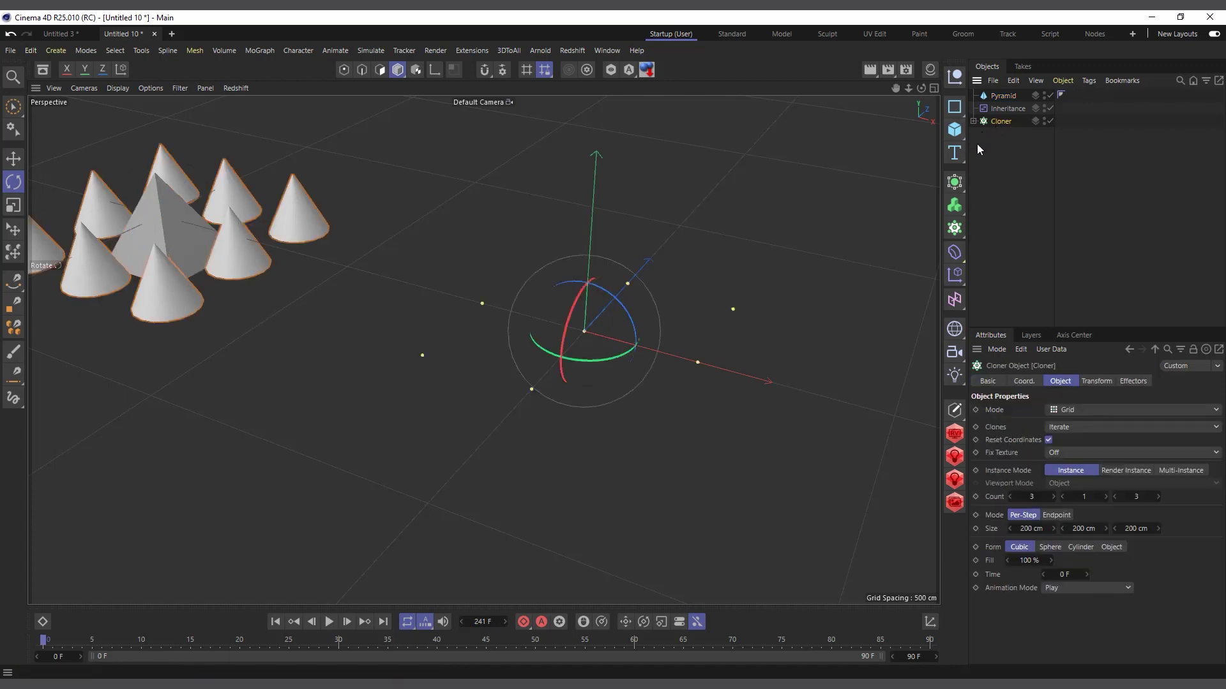
left_click(1016, 110)
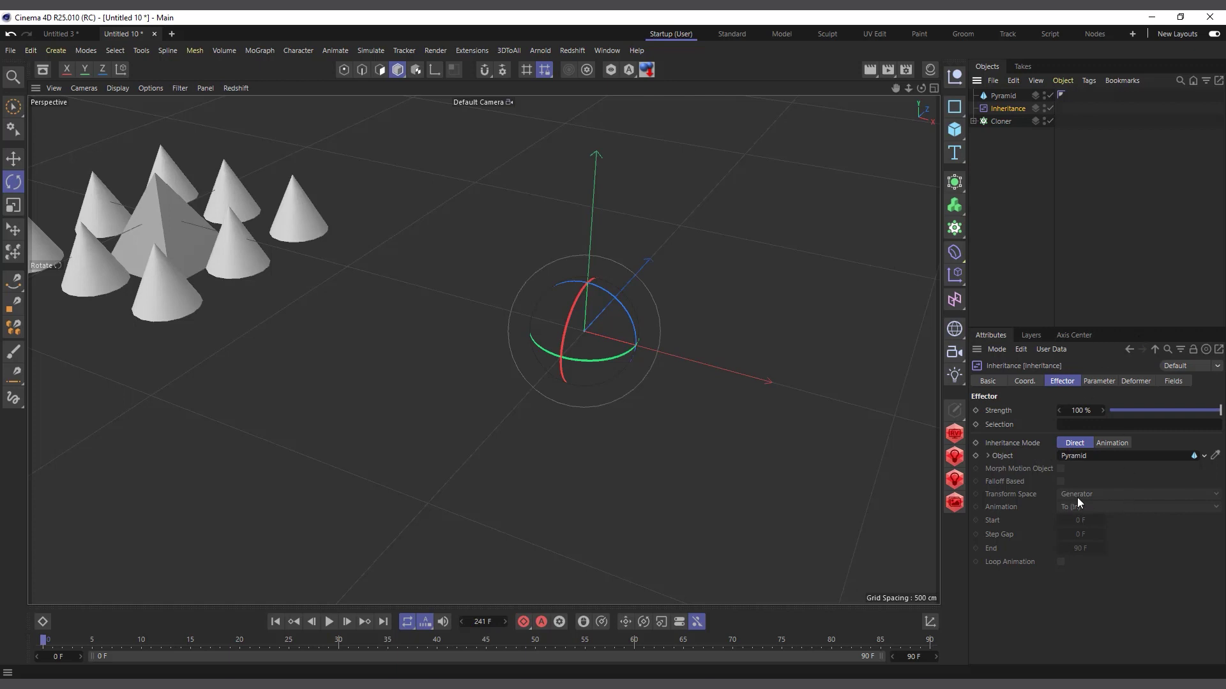
left_click(1120, 442)
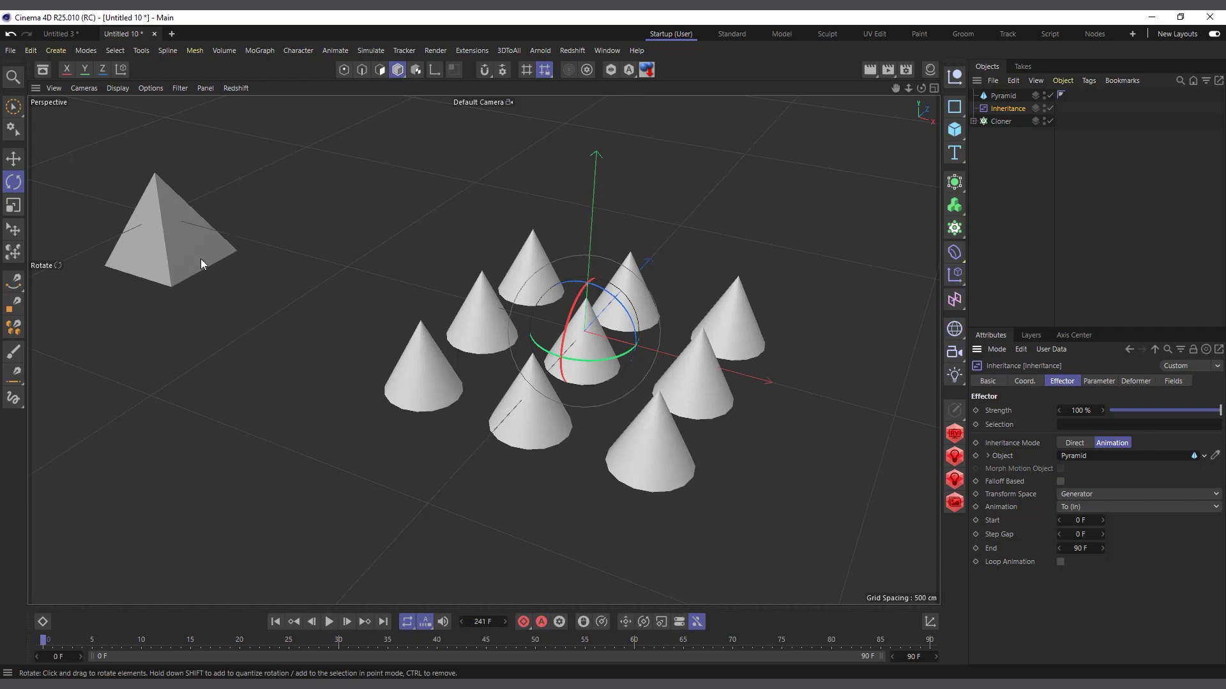
- Record keyframes for the pyramid's heading, pitch and bank rotation at frame 0
left_click(1000, 97)
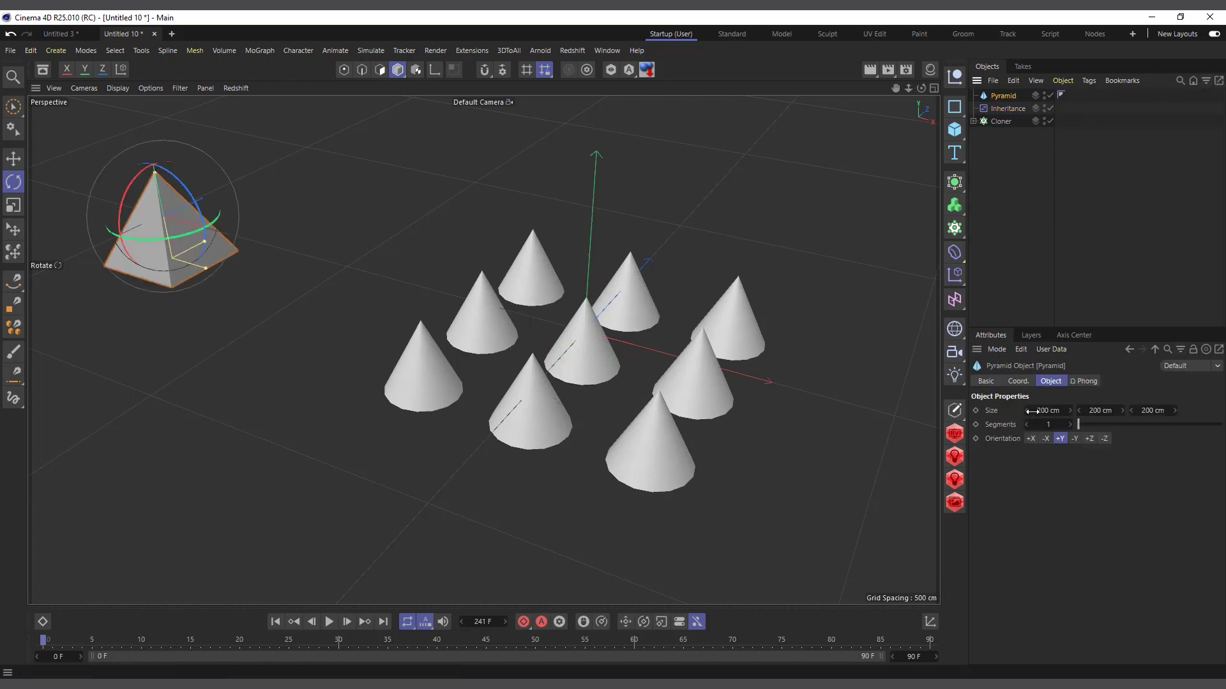
left_click(1018, 381)
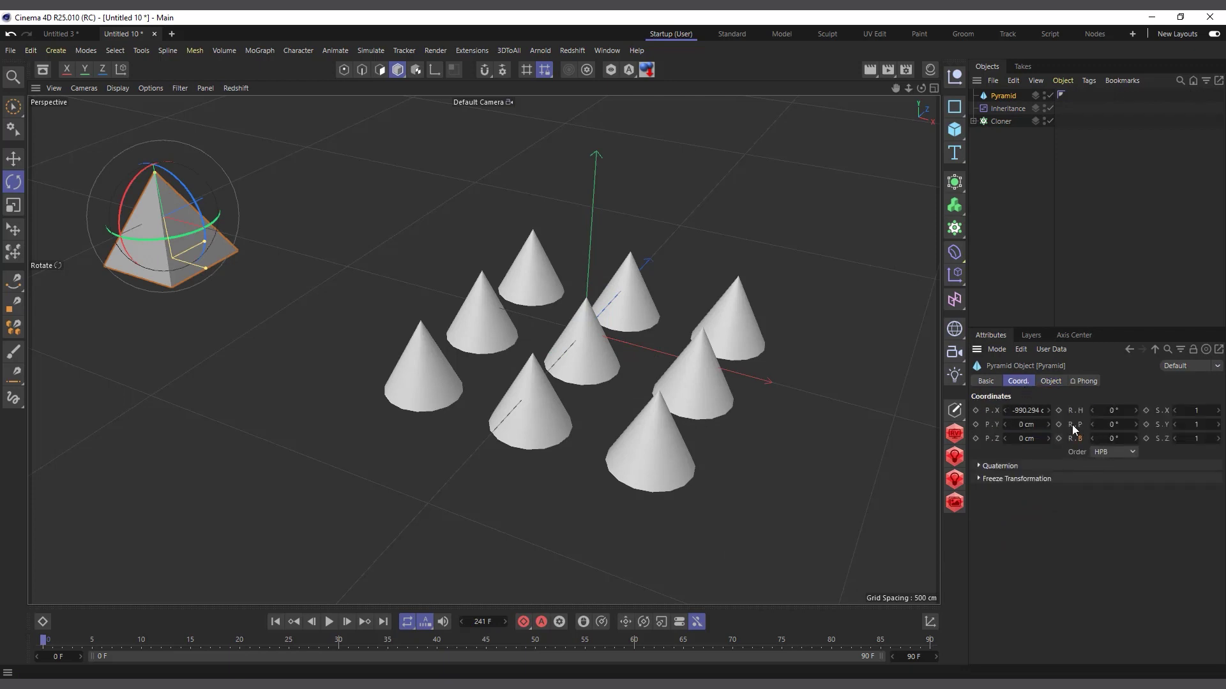
left_click(1059, 424)
left_click(1059, 439)
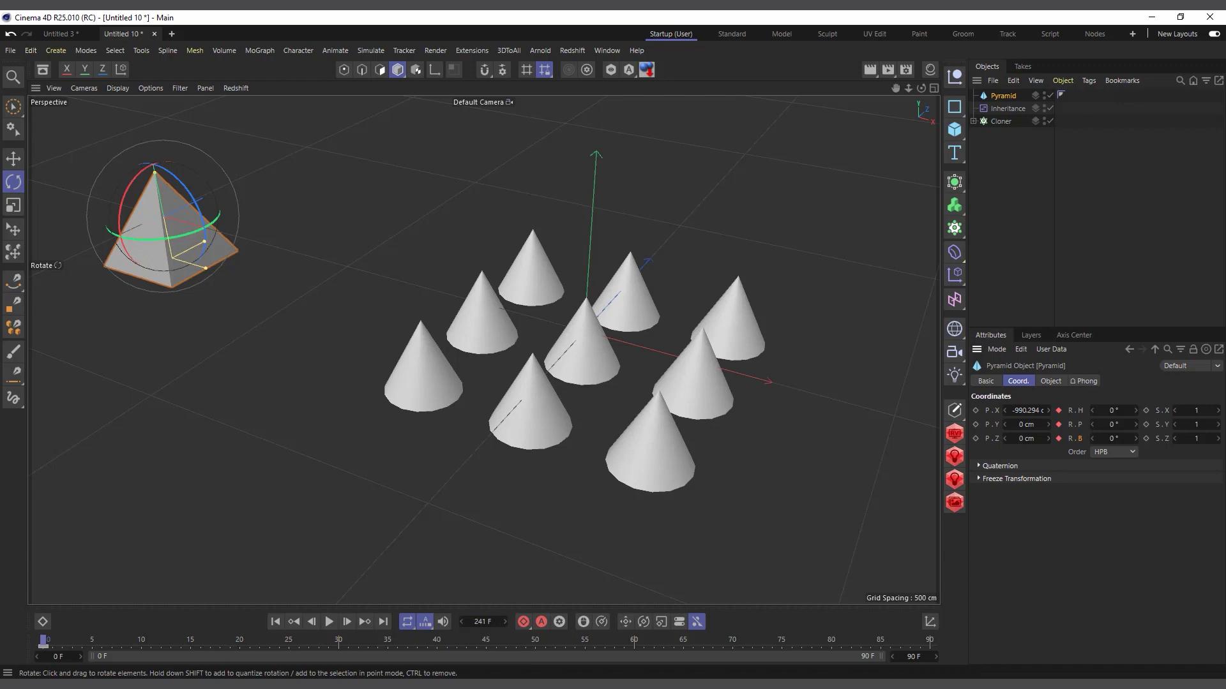
- Set the pyramid's heading rotation to 192° at frame 10, keyframe it, and return to the first frame
left_click(151, 637)
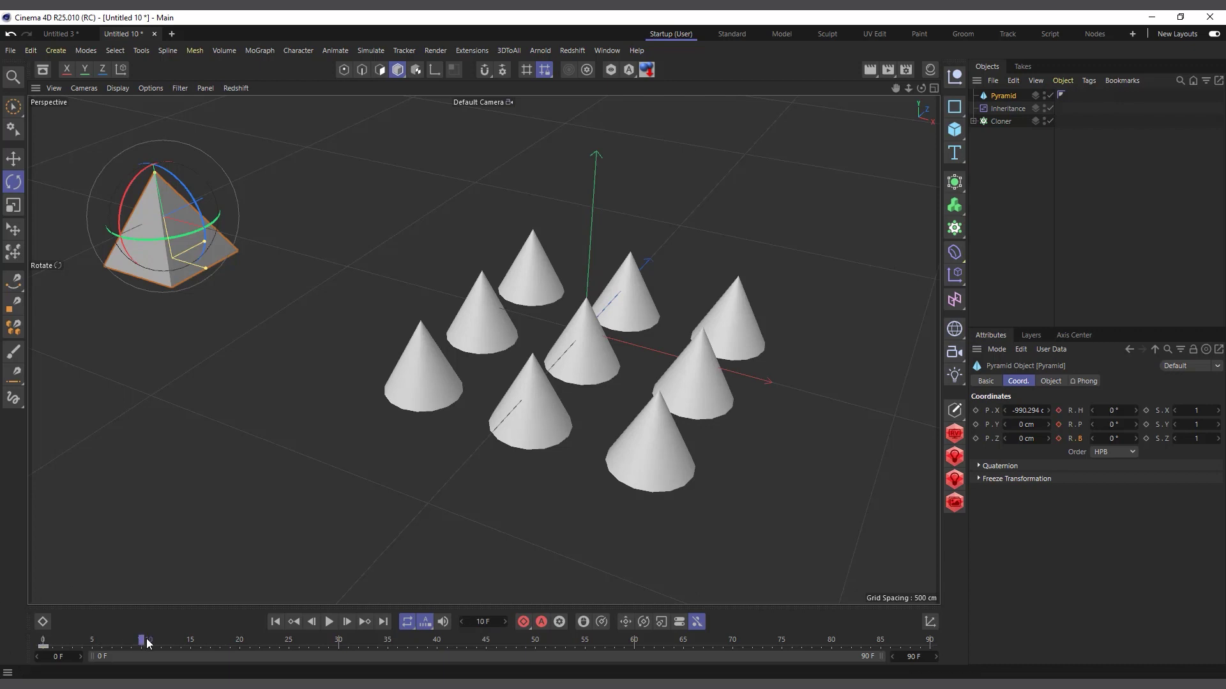
left_click_drag(1114, 410, 1158, 410)
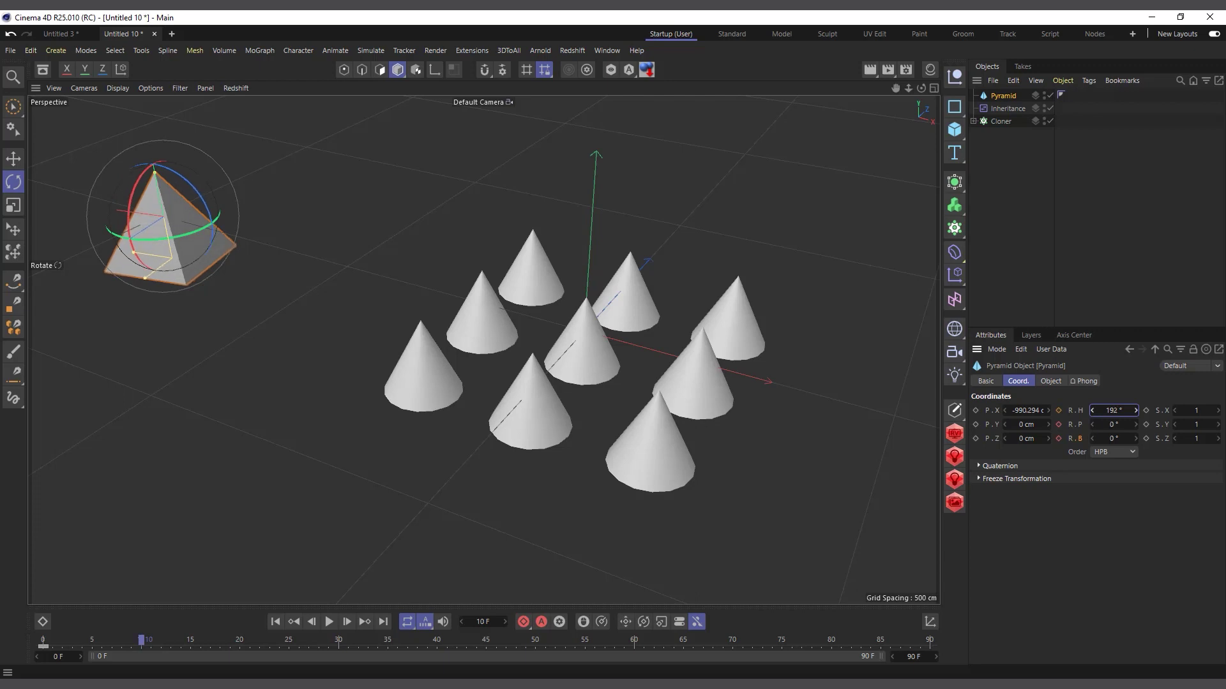
left_click(1058, 410)
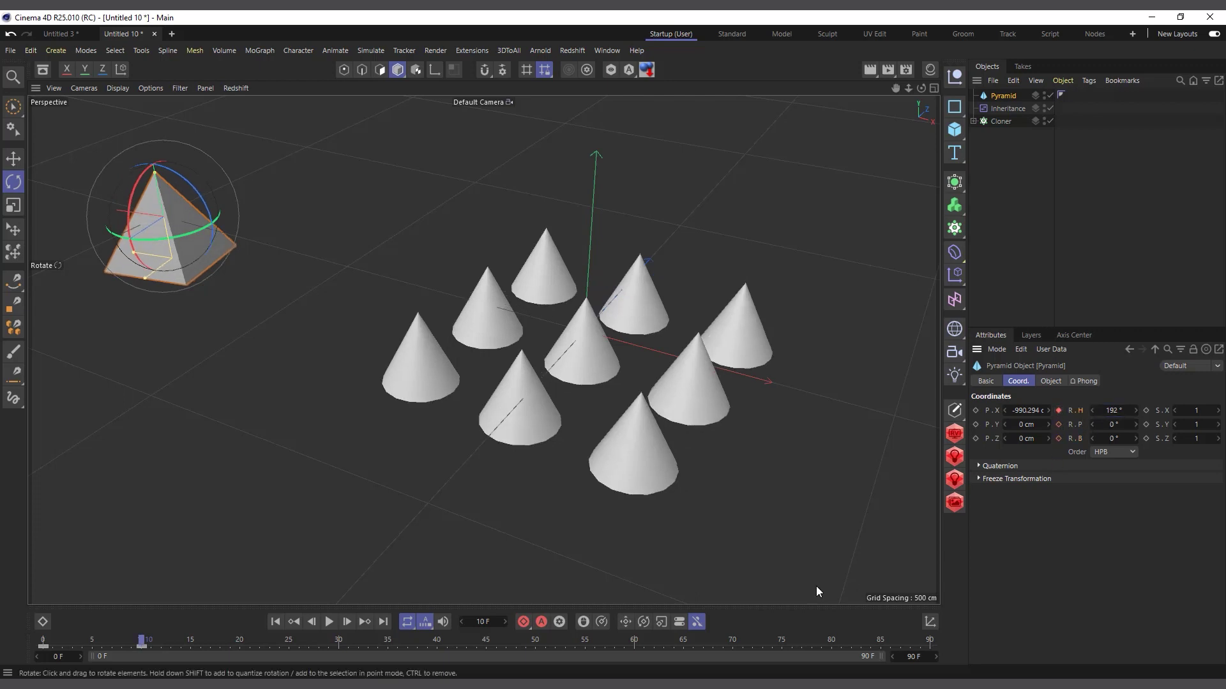
left_click(275, 622)
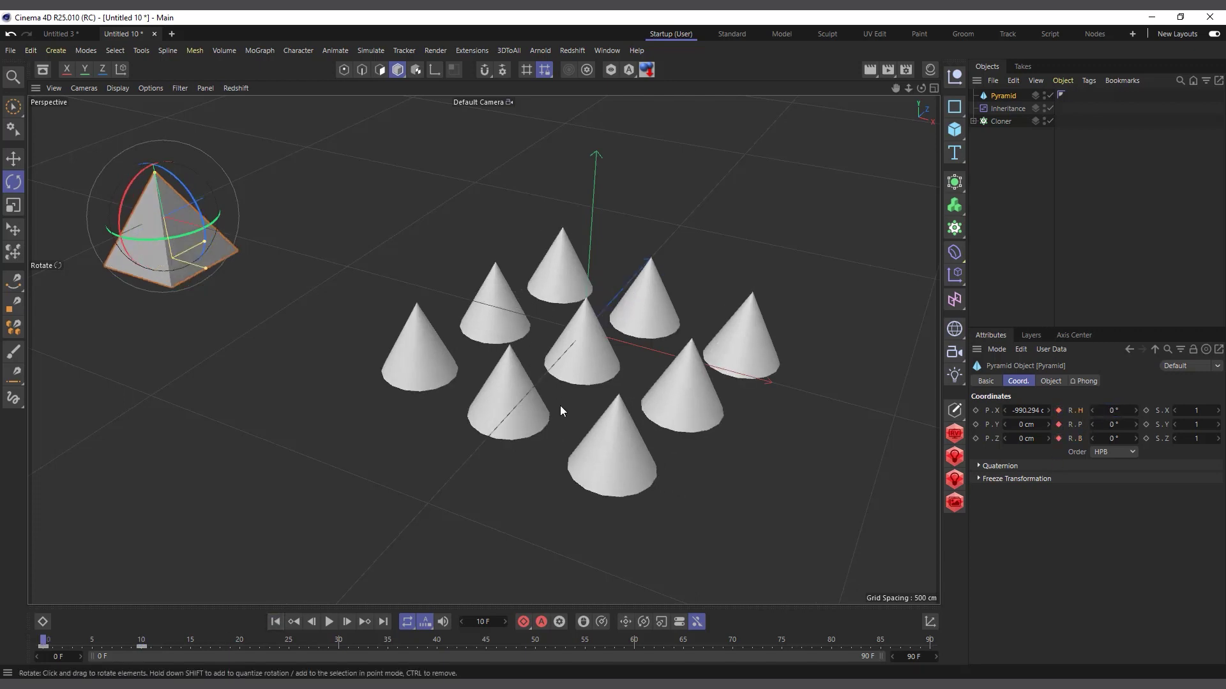
- Play the cone animation, display the Inheritance effector's settings, and replay it from the first frame
left_click(329, 621)
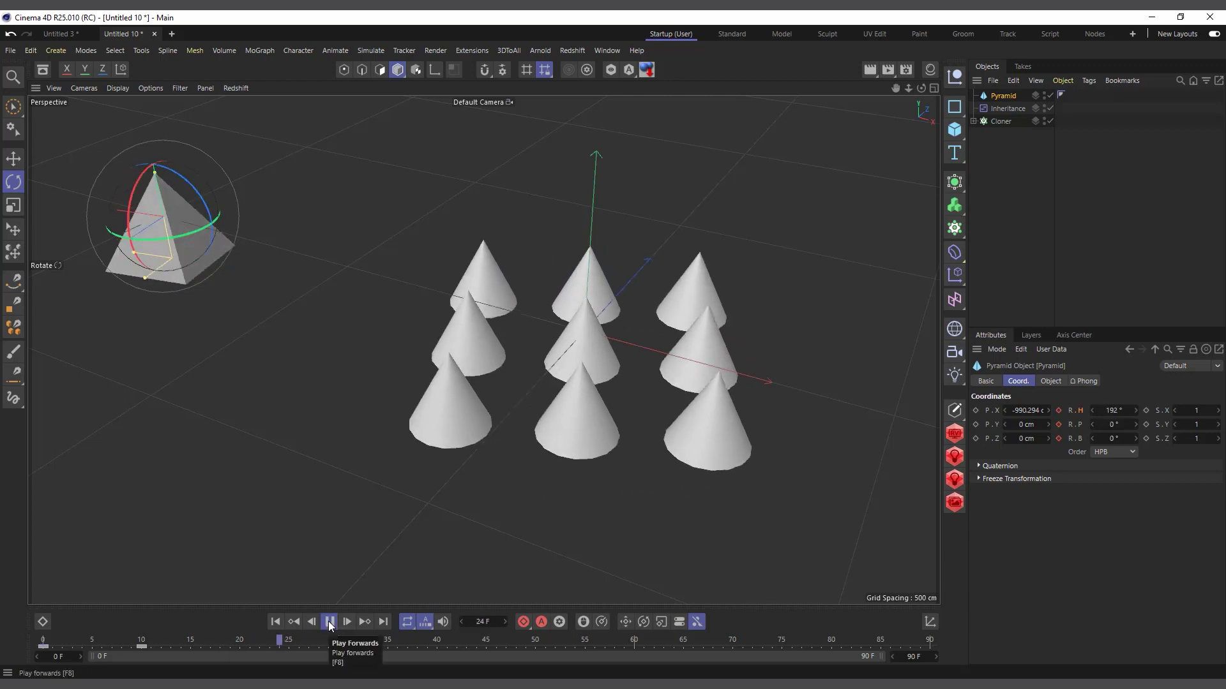
left_click(328, 621)
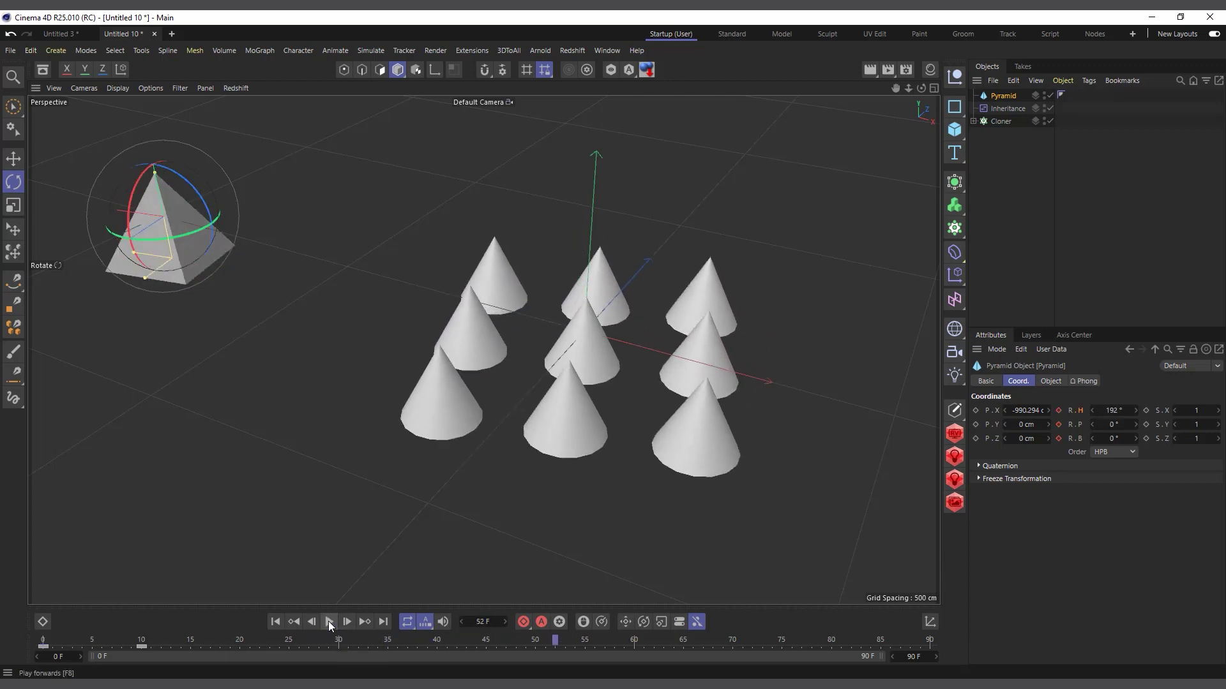
left_click(997, 121)
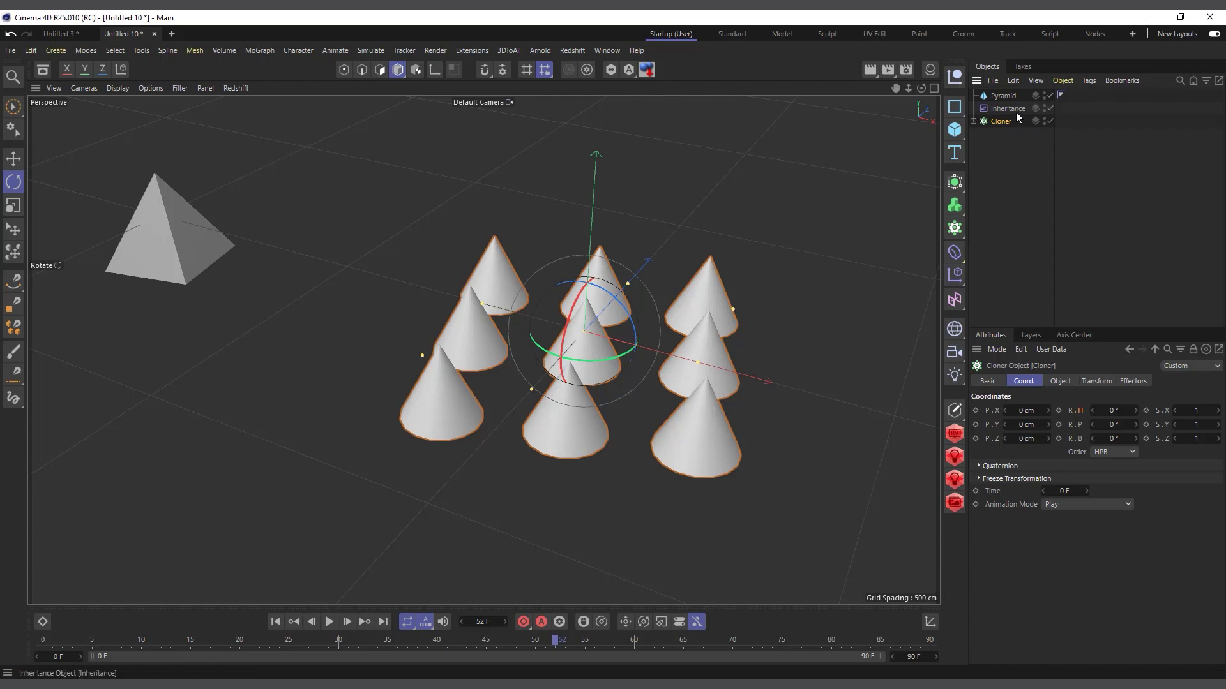
left_click(1016, 111)
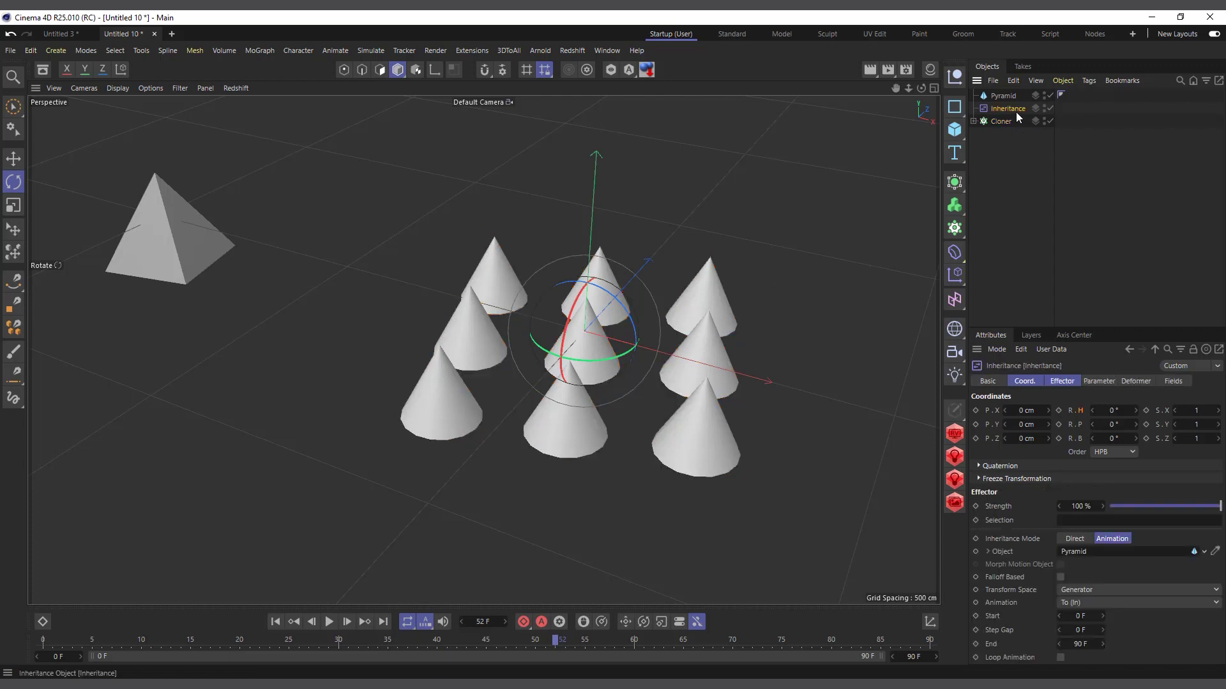
left_click(274, 625)
left_click(329, 623)
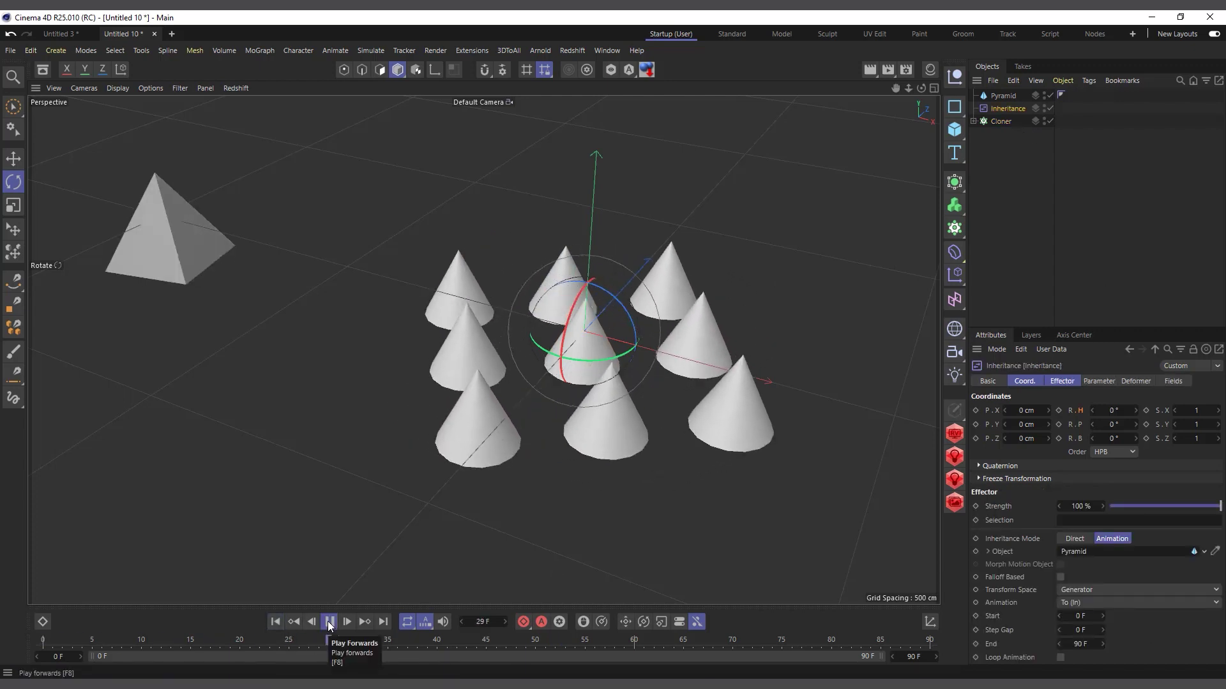
left_click(329, 622)
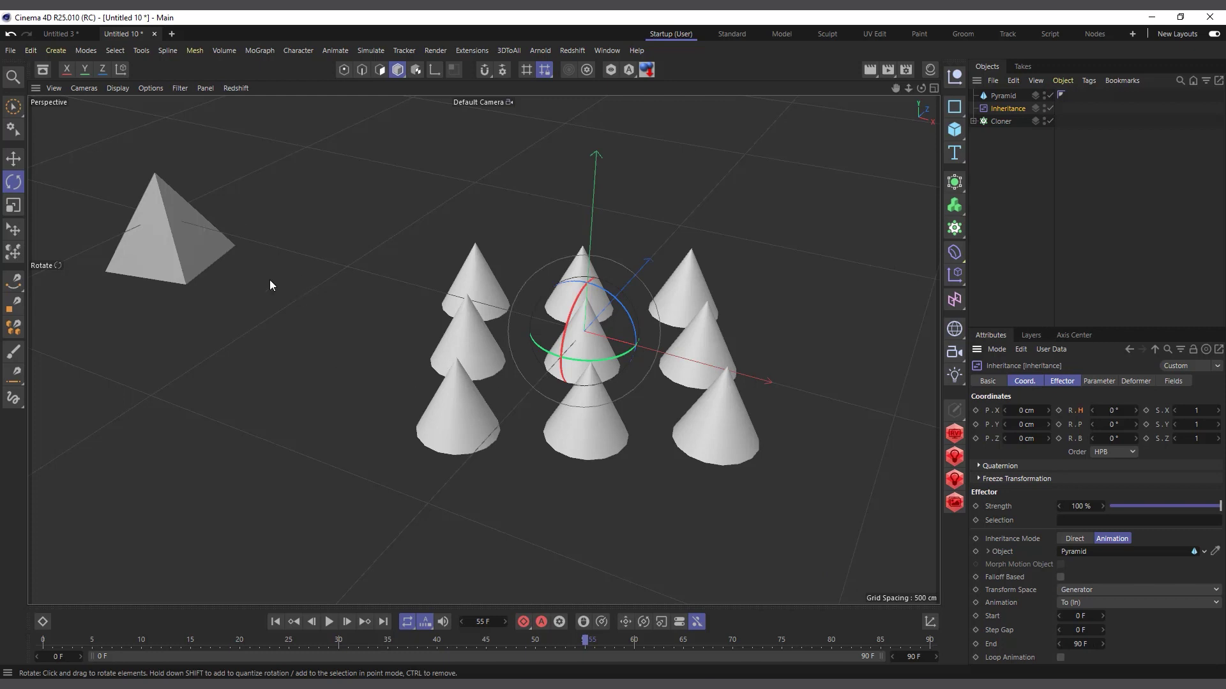
- Set the Inheritance effector's End to 10 F, play the animation, and return to the first frame
left_click(1078, 644)
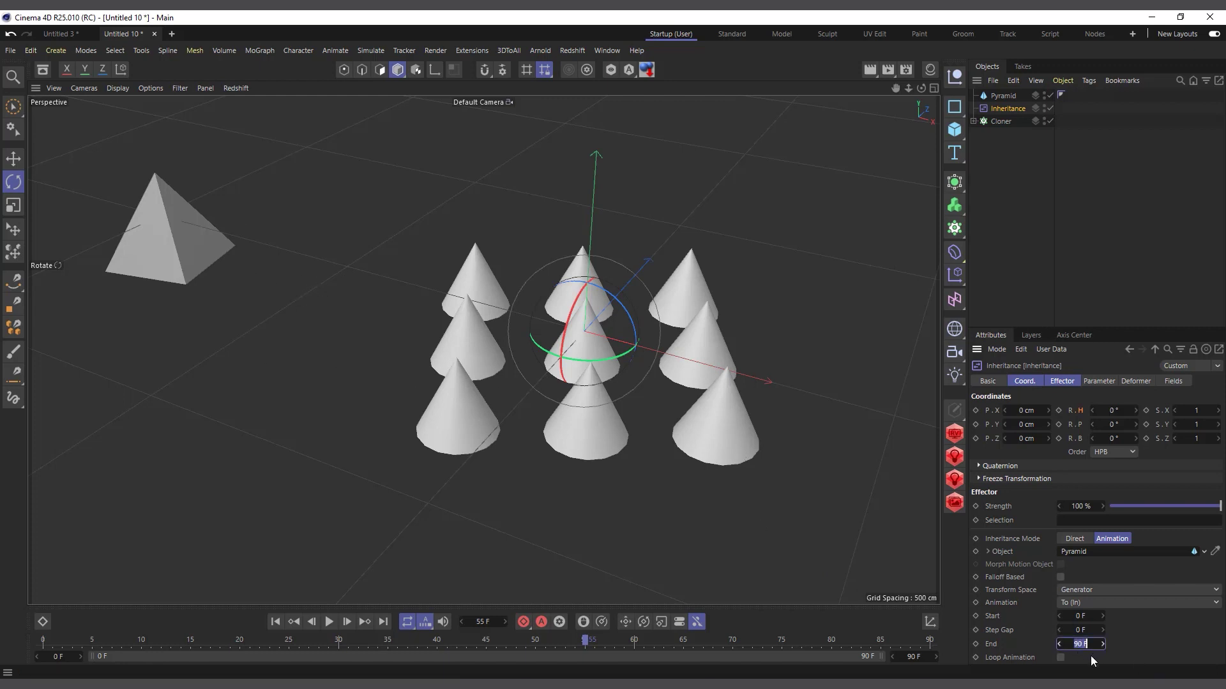
type("10")
key("Return")
left_click(329, 622)
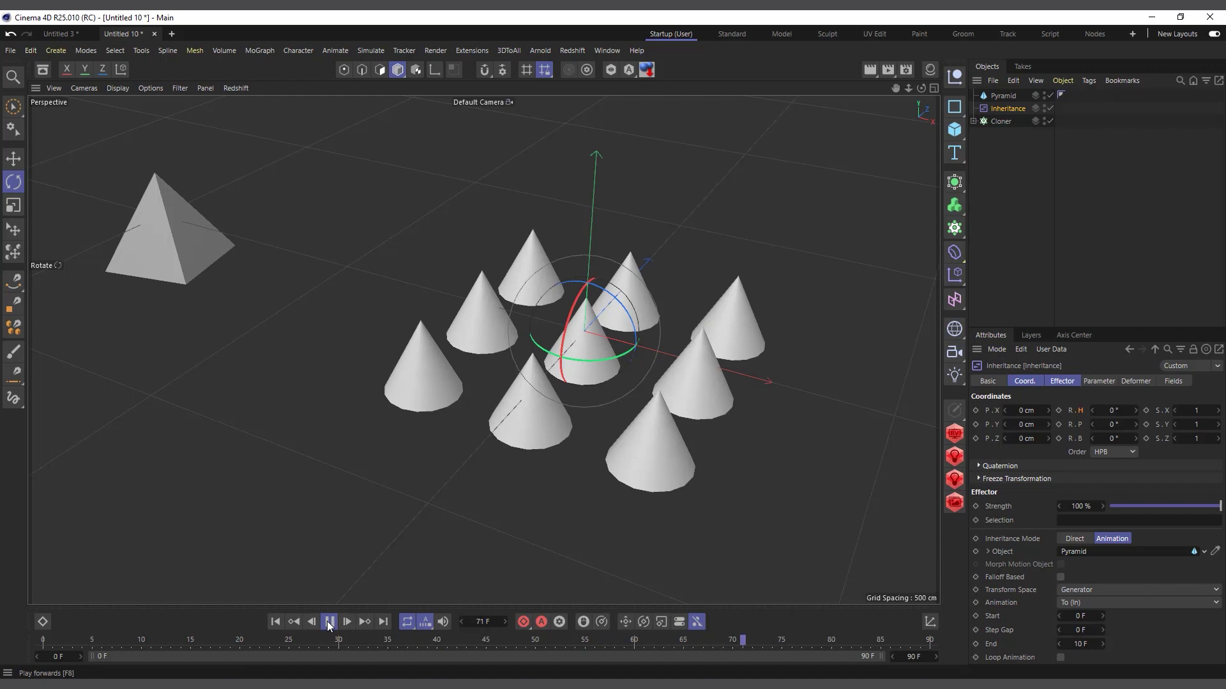
left_click(328, 621)
left_click(276, 621)
- Set the Inheritance effector's Start to 15 F and End to 25 F, and play the animation from the beginning
double_click(1080, 616)
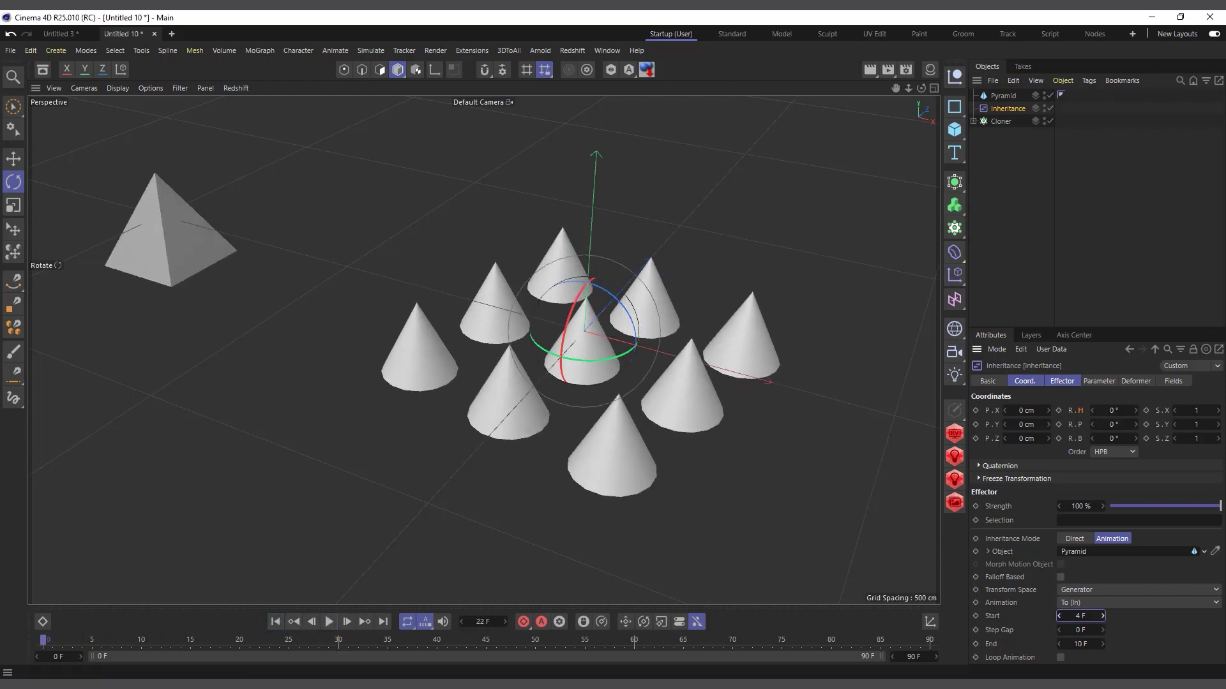
type("15")
key("Return")
double_click(1079, 643)
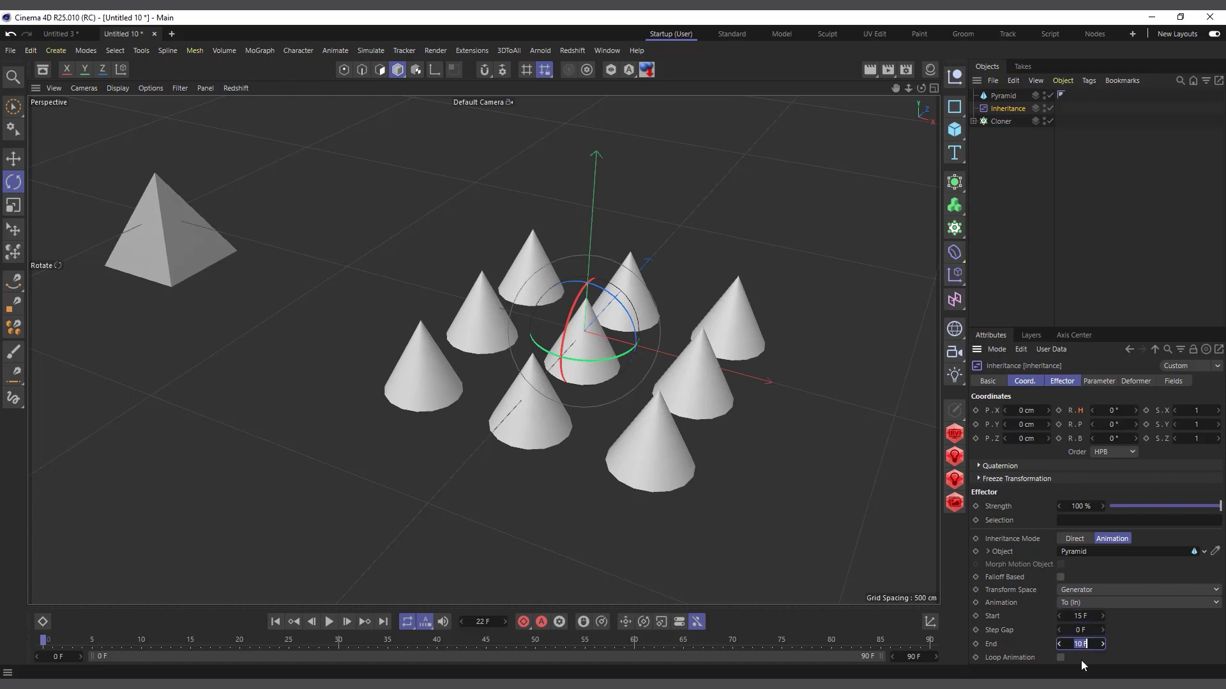
type("25")
key("Return")
left_click(276, 622)
left_click(329, 622)
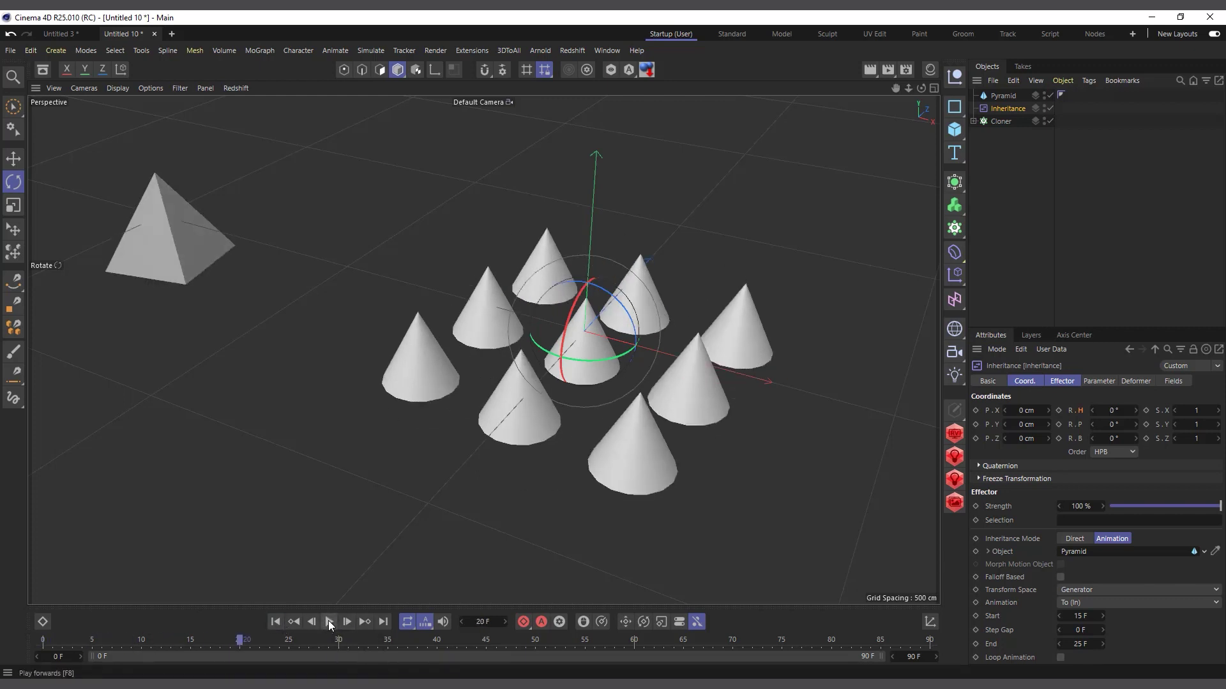
left_click(329, 622)
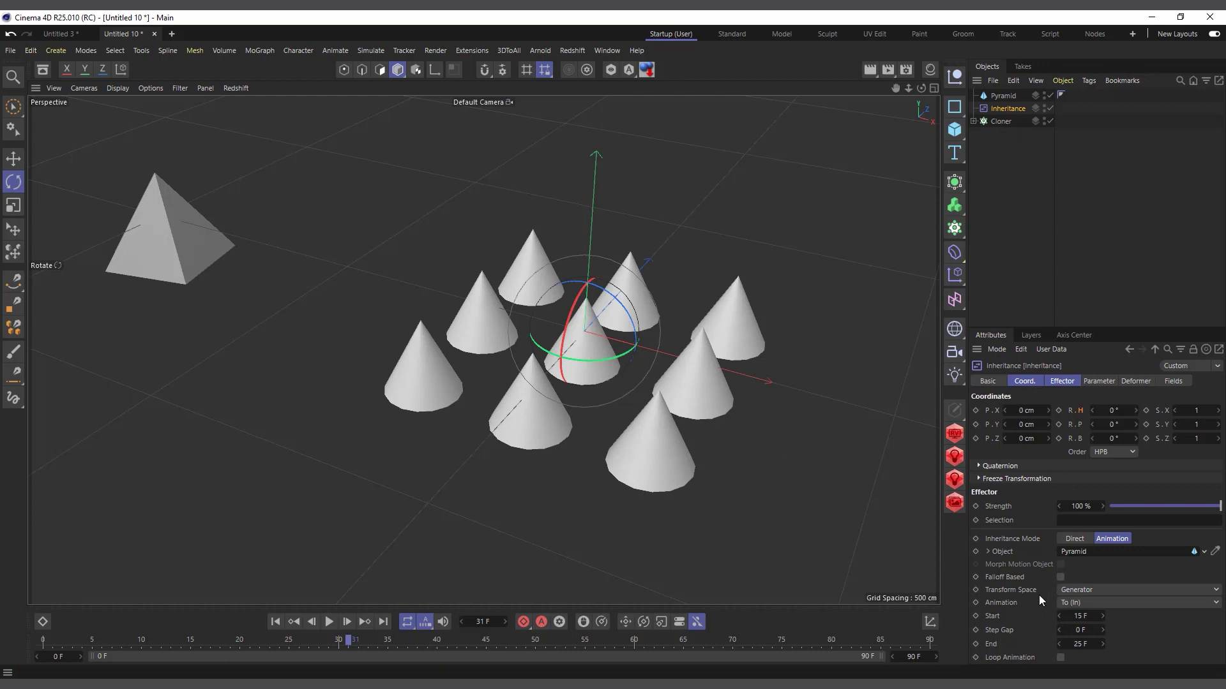
- Set the Inheritance effector's Transform Space to Node and play the animation from the first frame
left_click(1081, 592)
left_click(1084, 618)
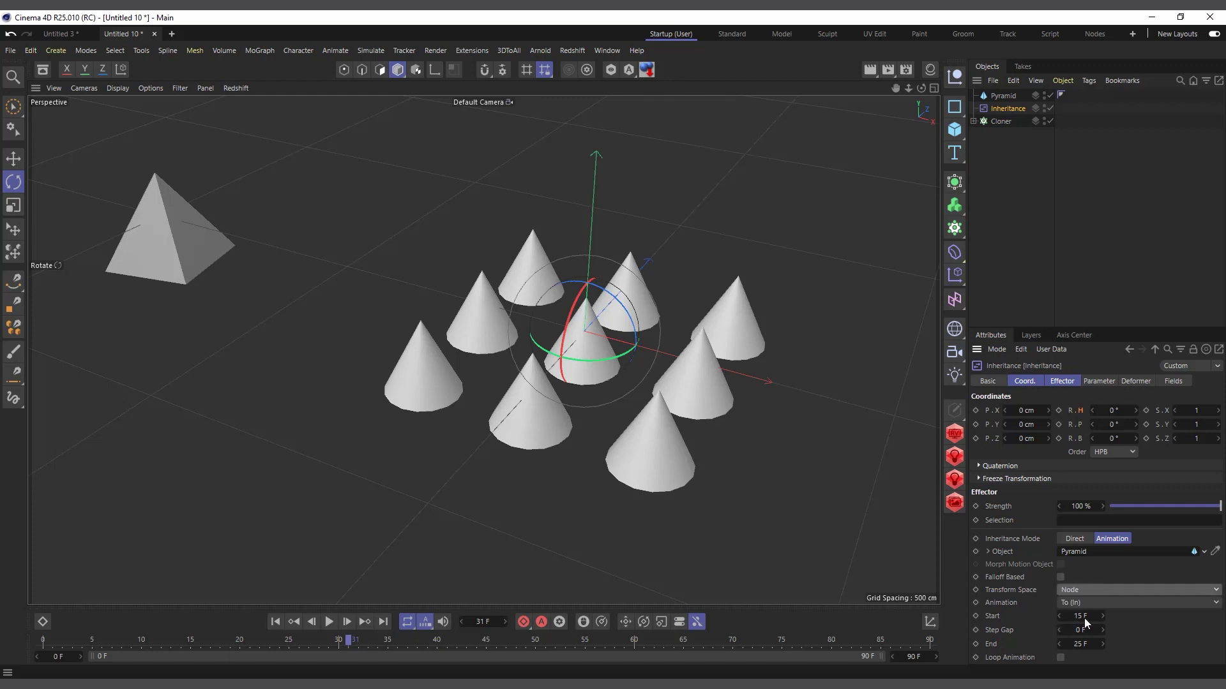
left_click(276, 621)
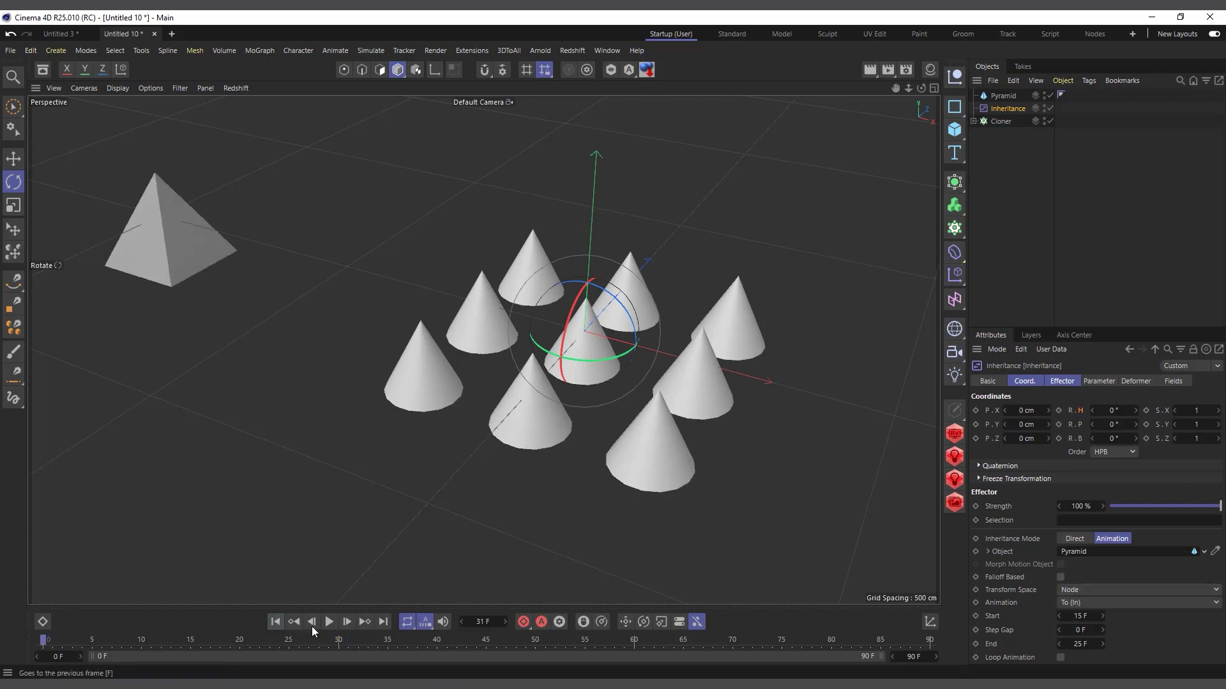
left_click(328, 622)
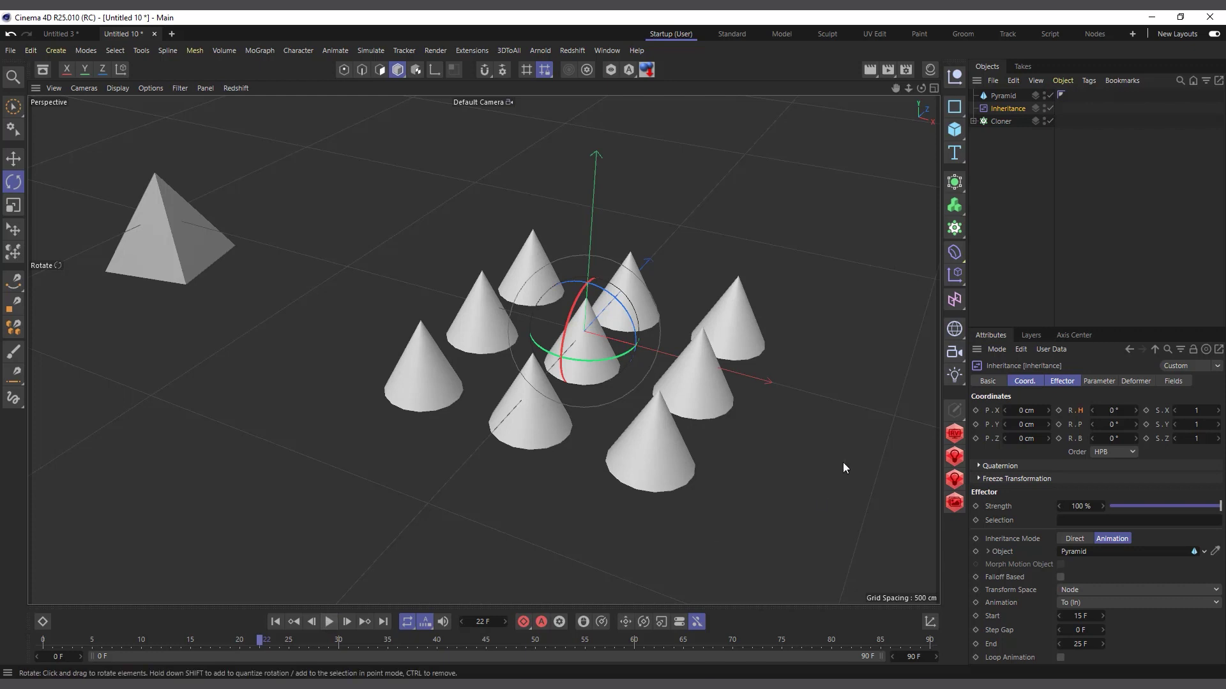
- Set the Inheritance effector's Start to 0 F and End to 15 F, and play the animation from the beginning
left_click(1077, 616)
type("0")
left_click(1082, 645)
type("15")
key("Return")
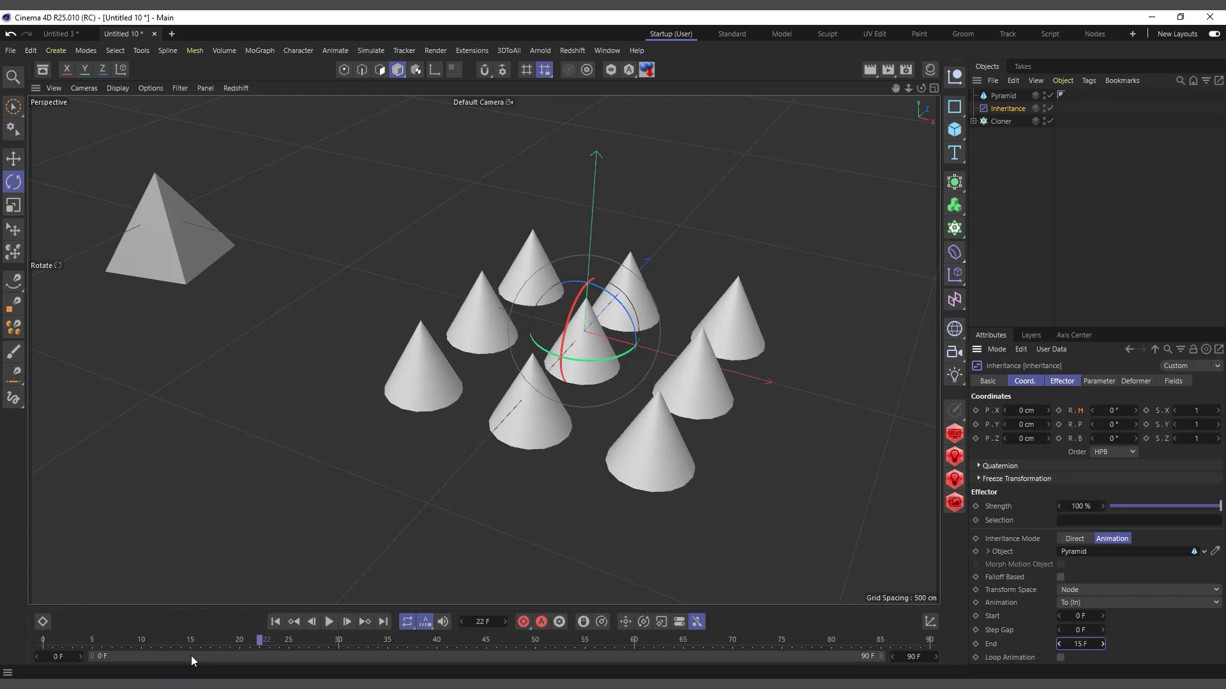
left_click(275, 621)
left_click(329, 621)
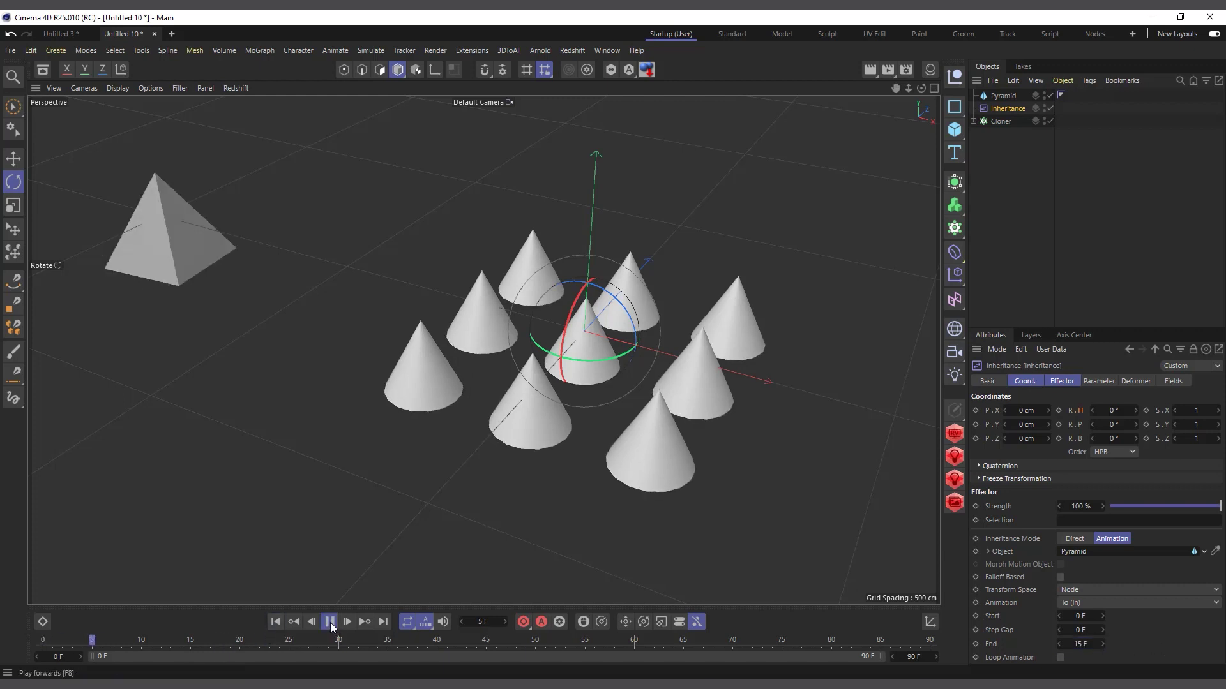
left_click(329, 622)
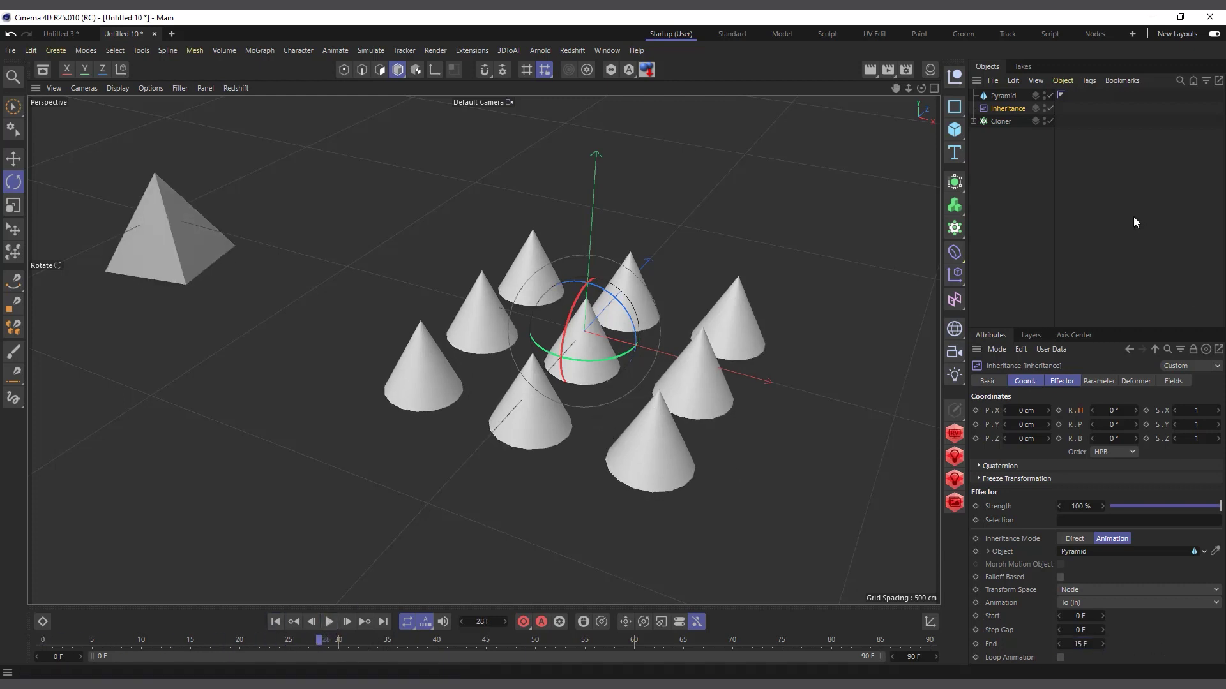
- Set the pyramid's pitch rotation to 100° at frame 10, keyframe it, and play the animation from the first frame
scroll(635, 491, "up", 2)
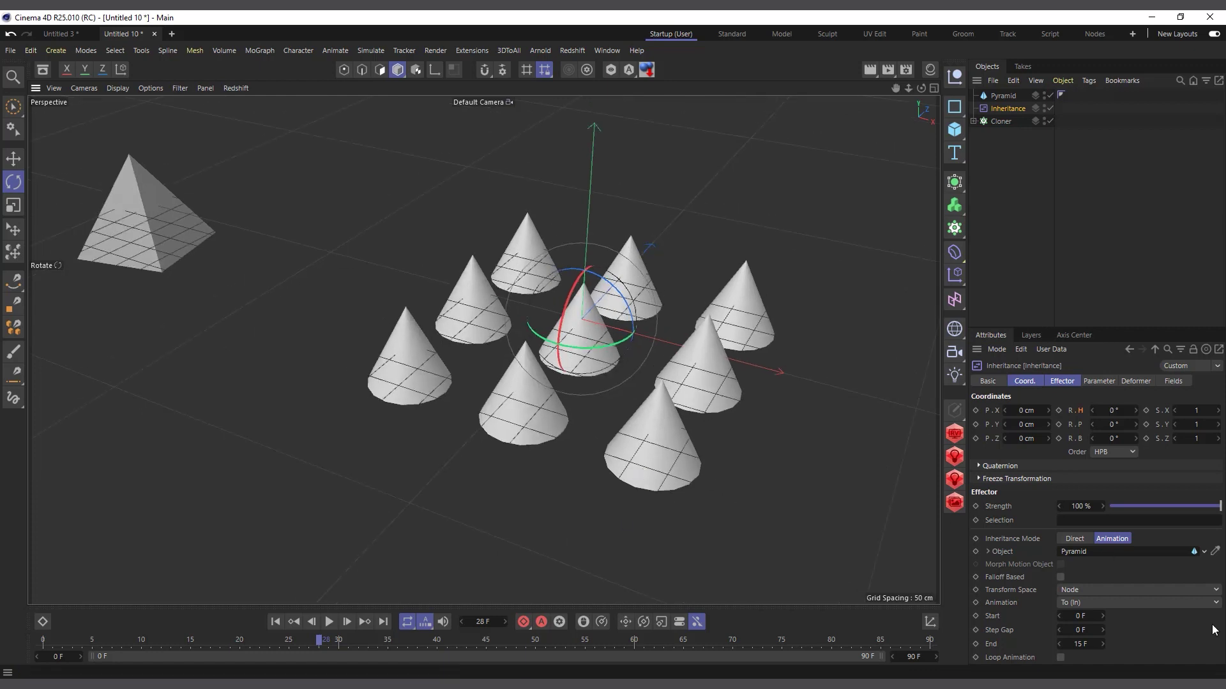
left_click(1004, 97)
left_click(142, 641)
left_click_drag(1112, 429, 1080, 447)
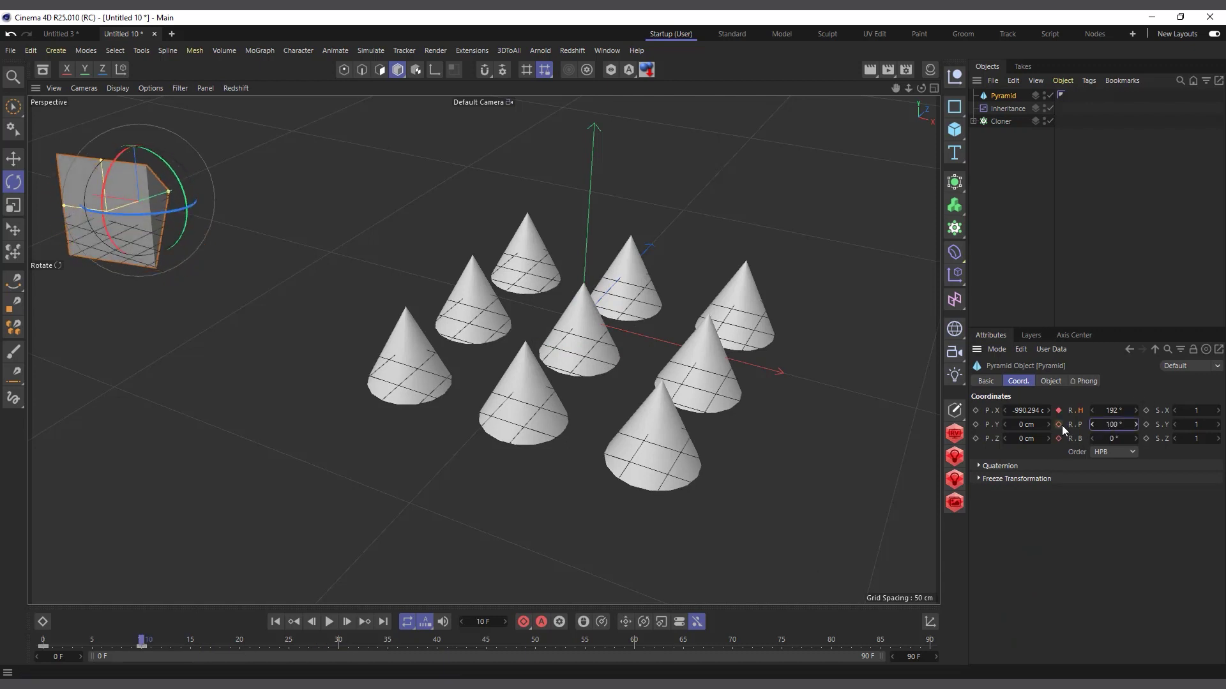
left_click(1059, 425)
left_click(275, 622)
left_click(329, 622)
left_click(330, 622)
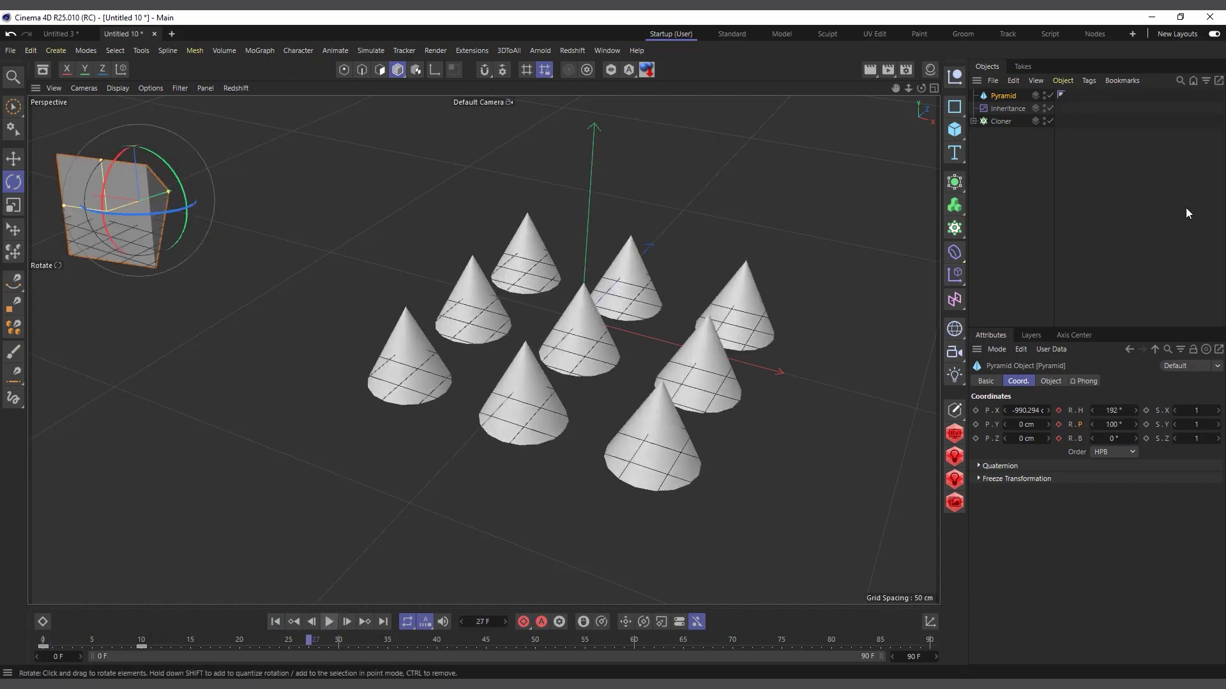
- Set the Inheritance effector's Step Gap to 5 F and play the staggered cone animation from the beginning
left_click(1004, 107)
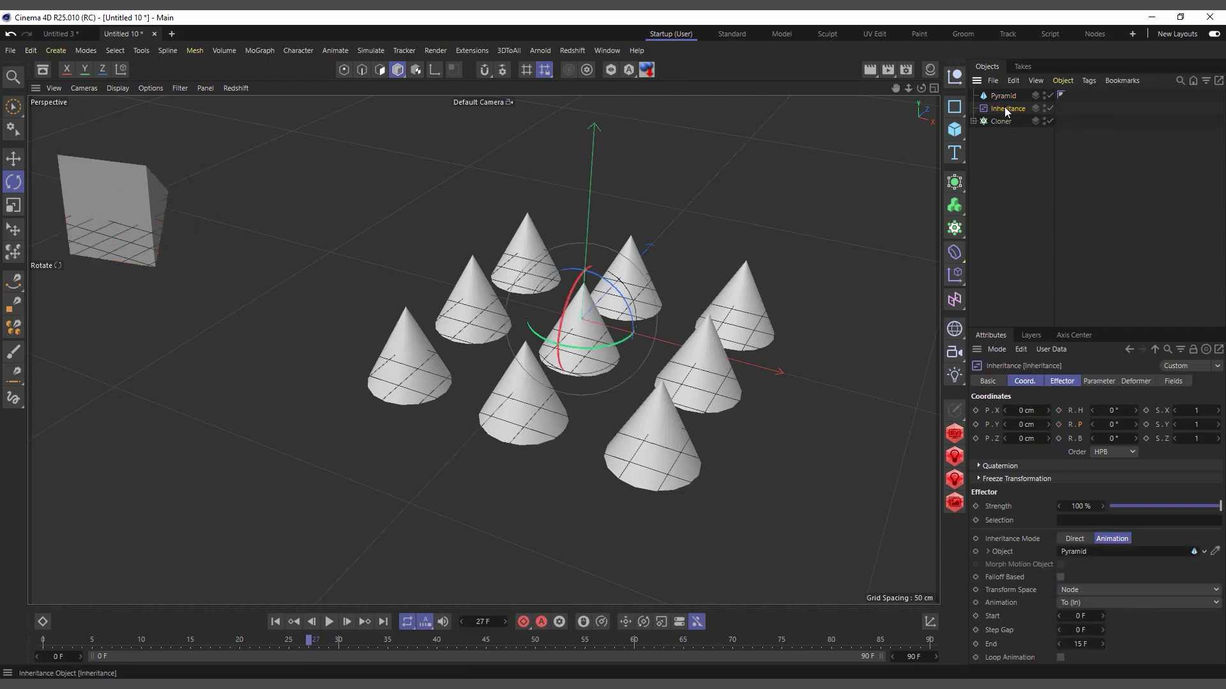
left_click(1102, 629)
left_click(1102, 629)
left_click(1102, 629)
left_click(1102, 629)
left_click(1102, 630)
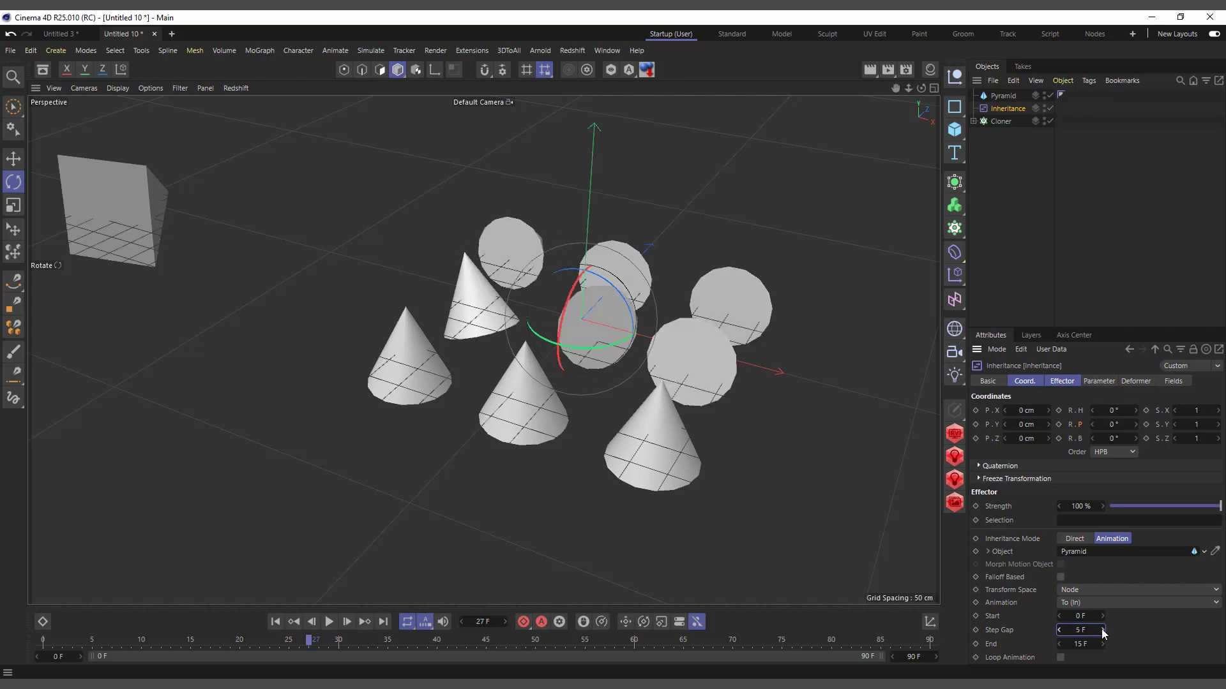
left_click(276, 622)
left_click(329, 622)
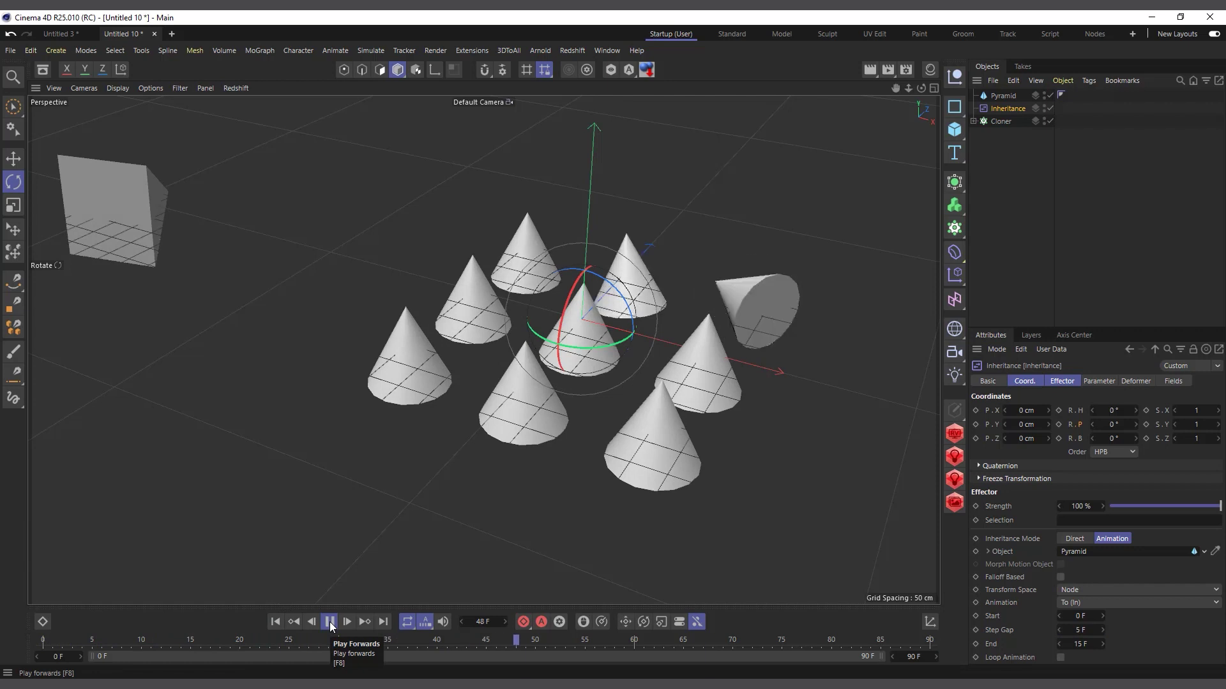
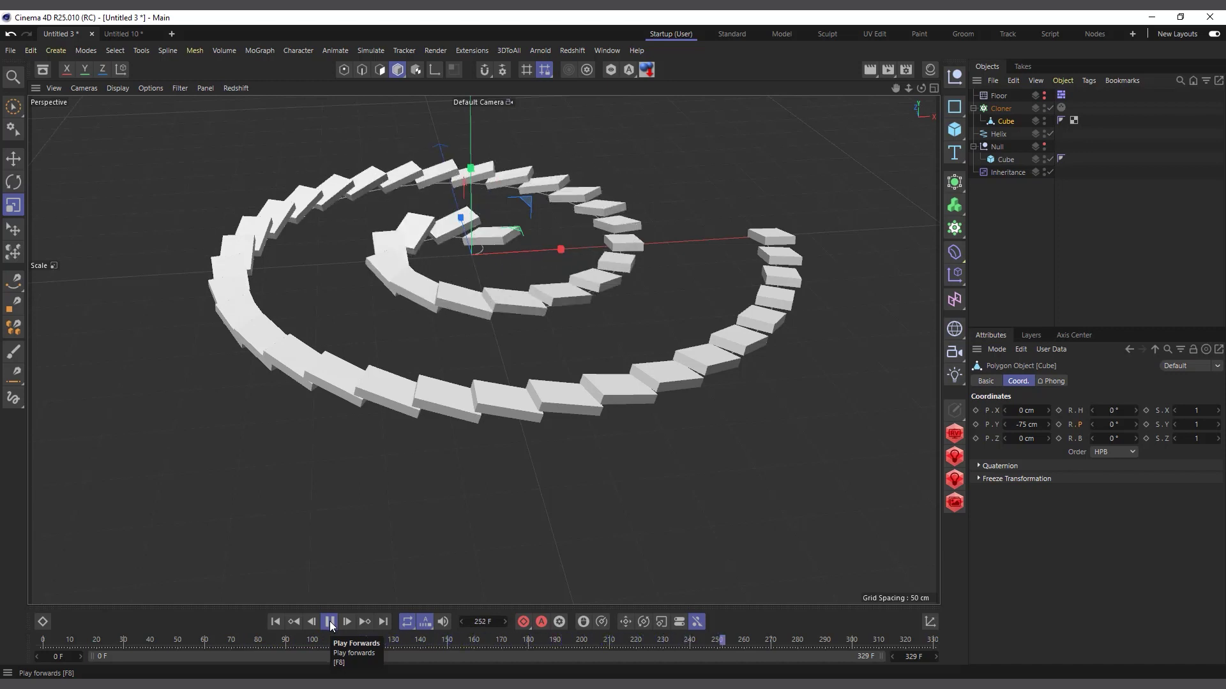
- In the domino spiral project, examine the Inheritance effector's settings, play the animation, and return to the first frame
left_click(330, 621)
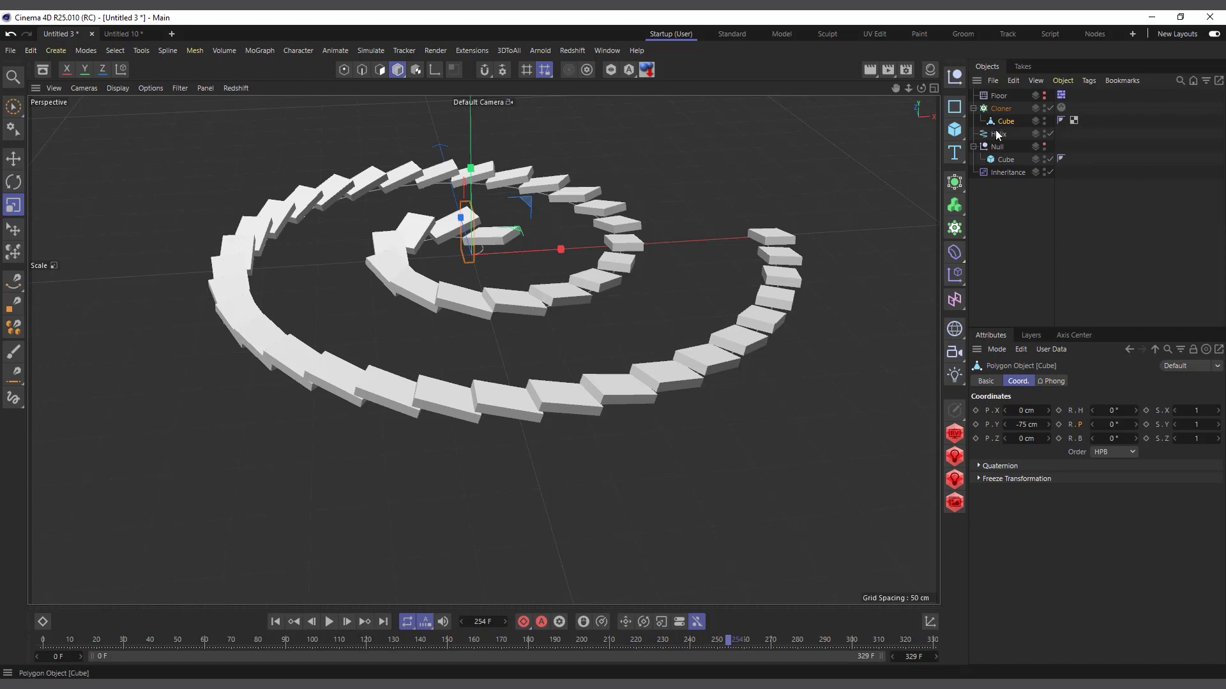
left_click(992, 171)
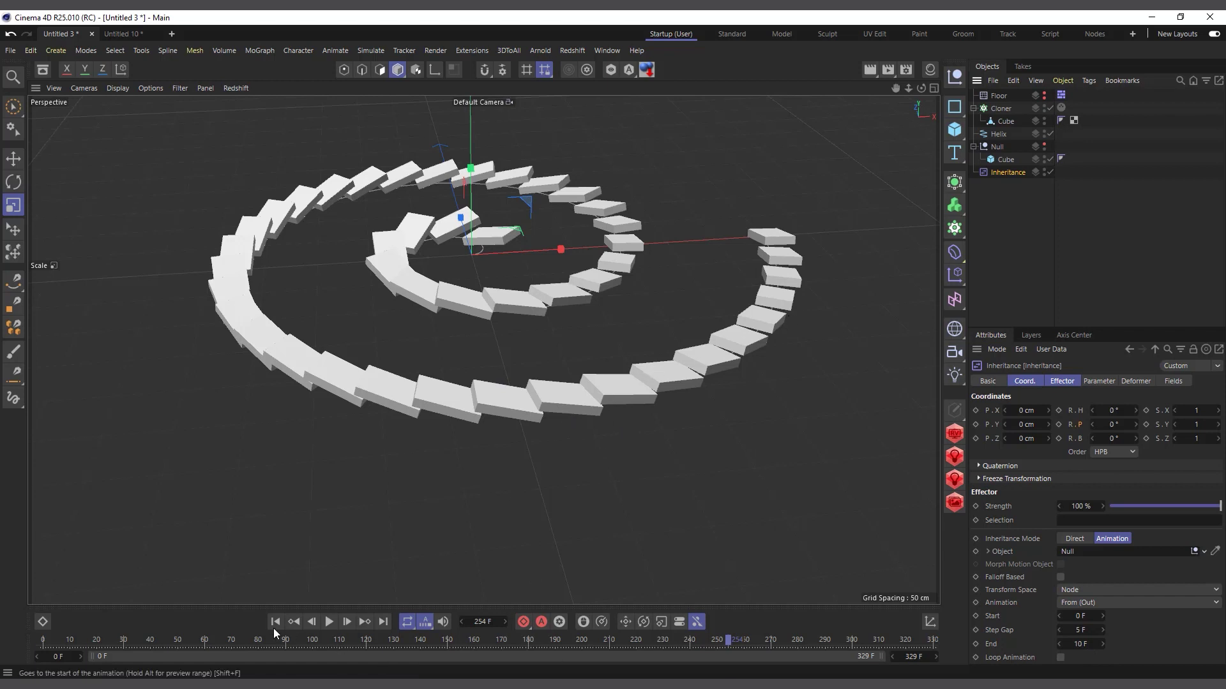
left_click(330, 621)
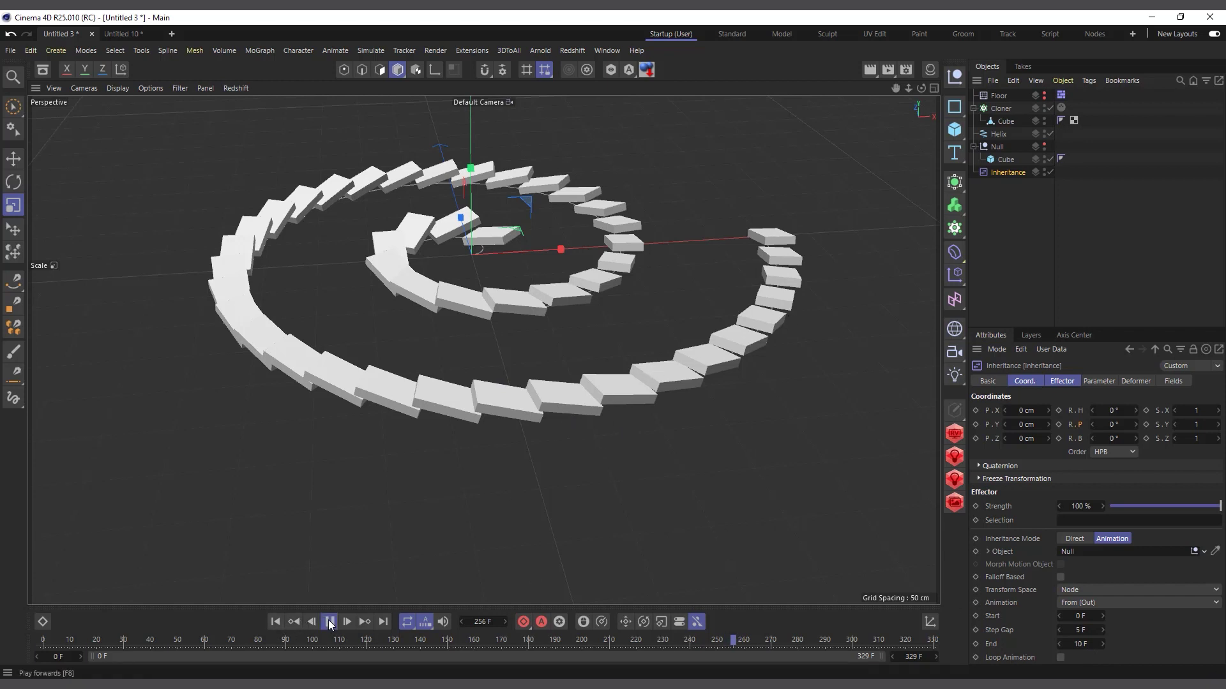
left_click(275, 622)
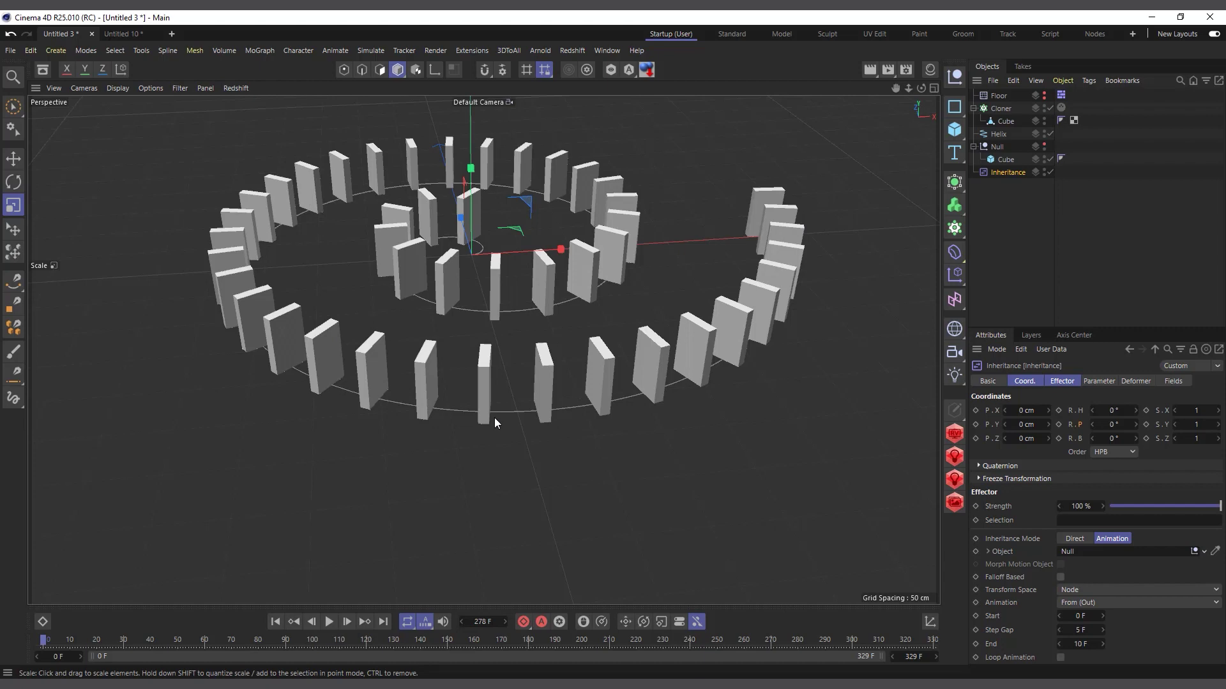
- Create a new project and add a MoGraph Matrix object
left_click(171, 34)
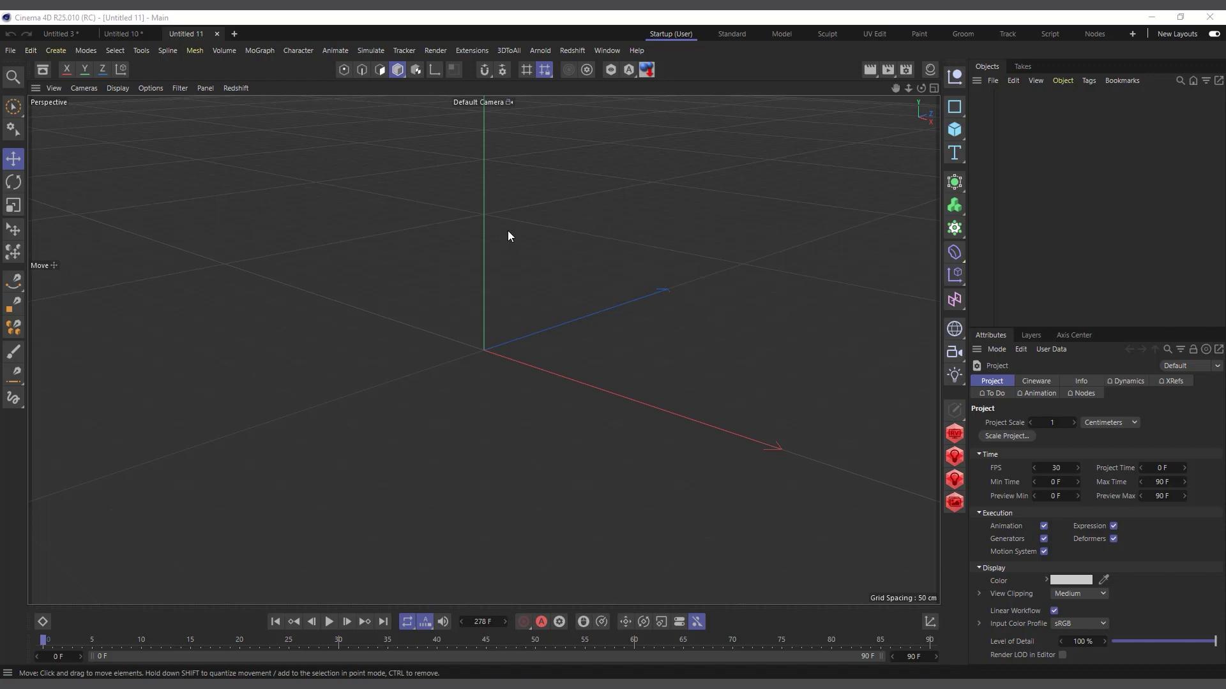
left_click(262, 51)
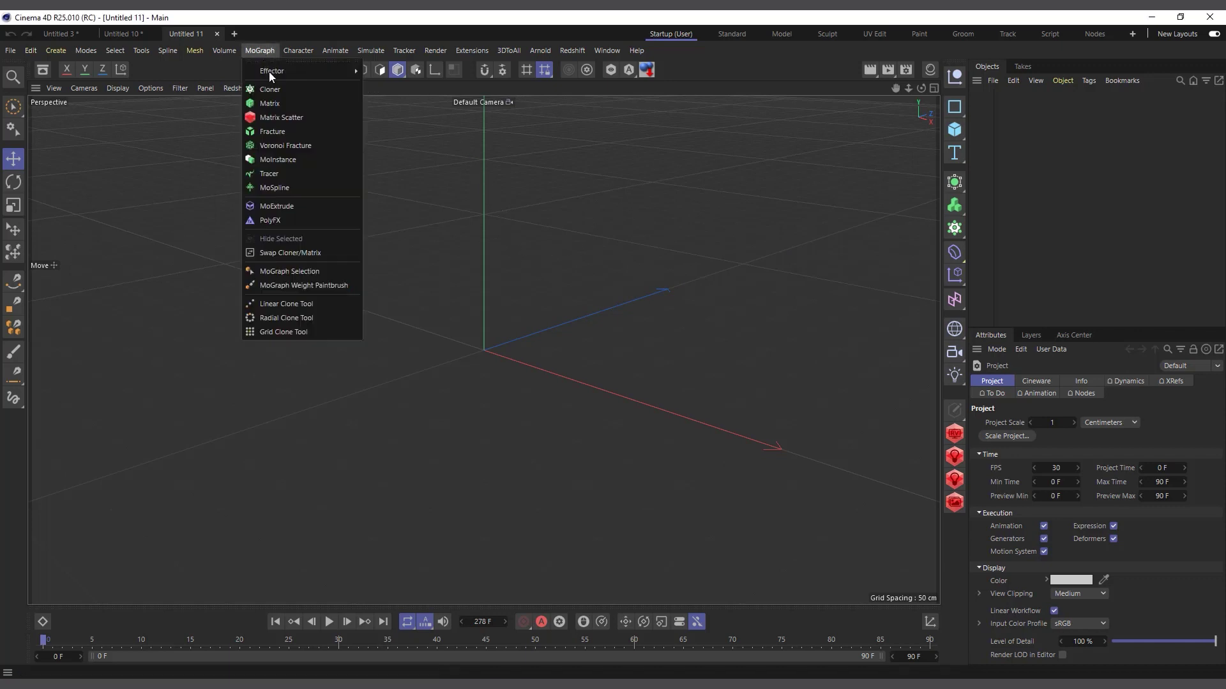
left_click(279, 104)
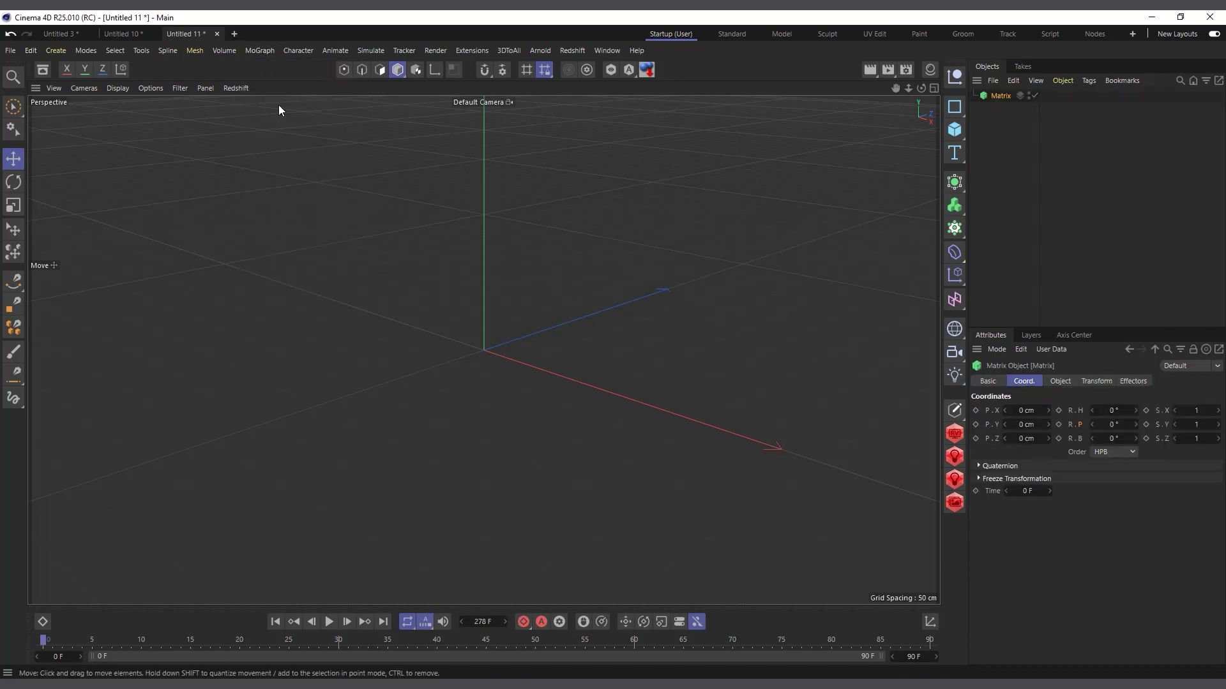
scroll(505, 427, "down", 1)
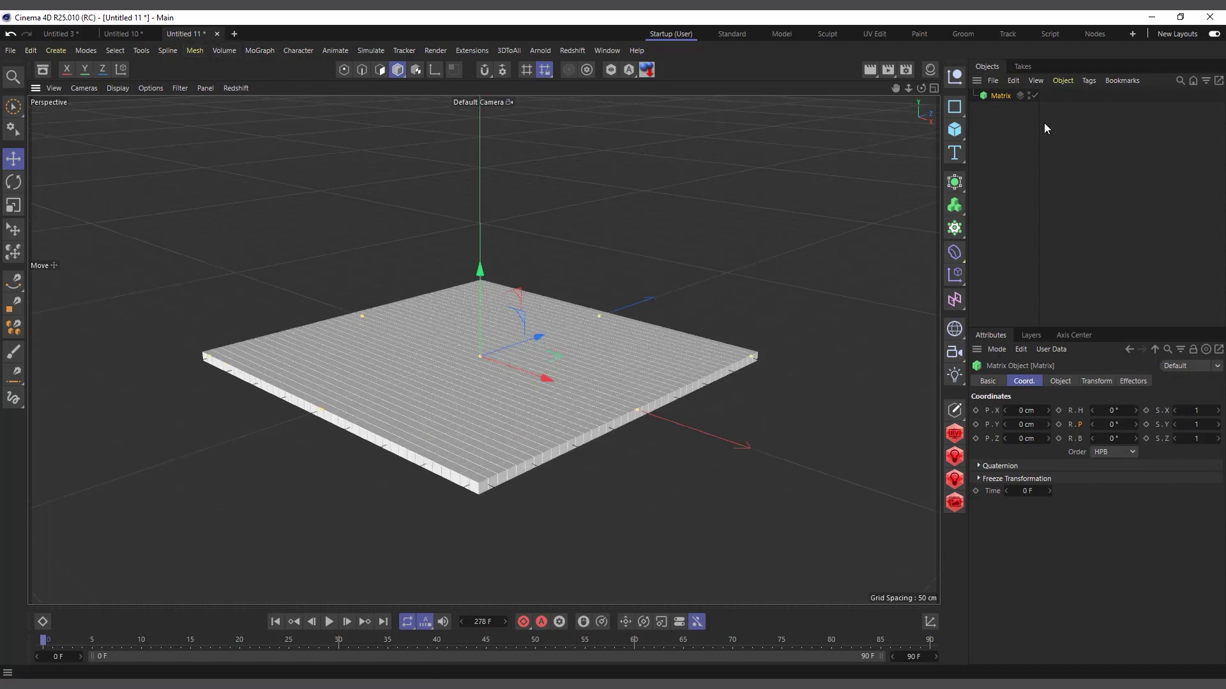
- Duplicate the Matrix object, then rename the original as flat and the copy as sphere
left_click_drag(1003, 97, 1006, 107, "ctrl")
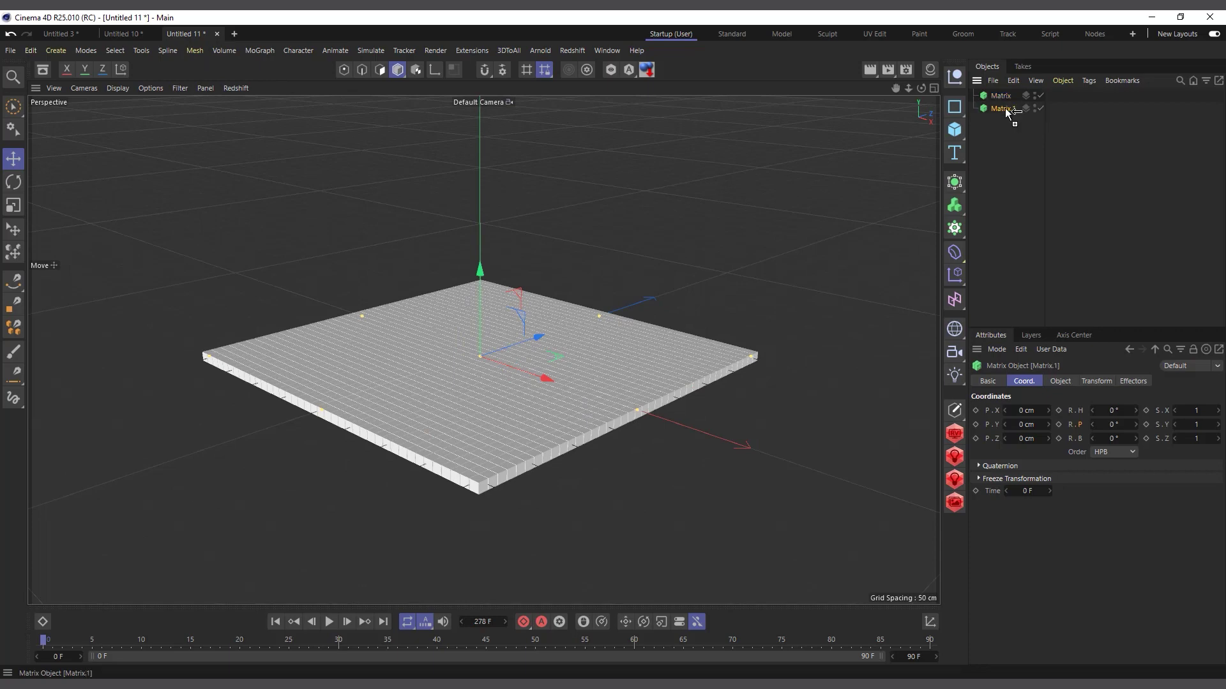
double_click(1003, 96)
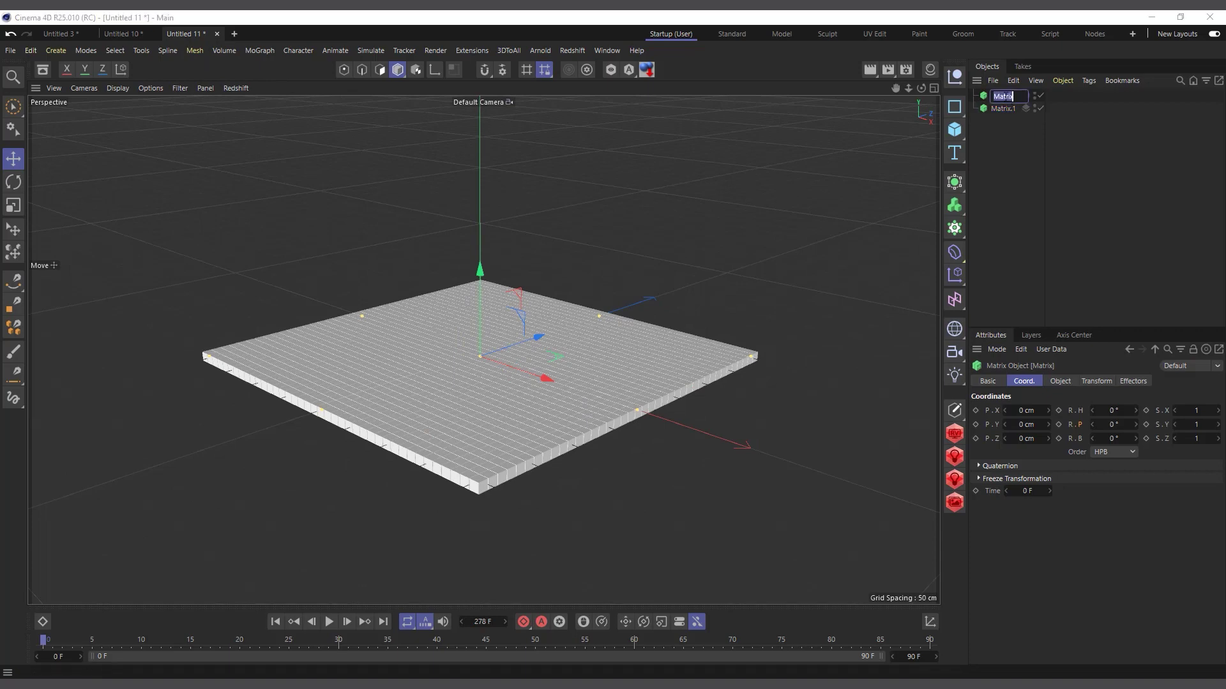
type("p")
key("Return")
double_click(1004, 110)
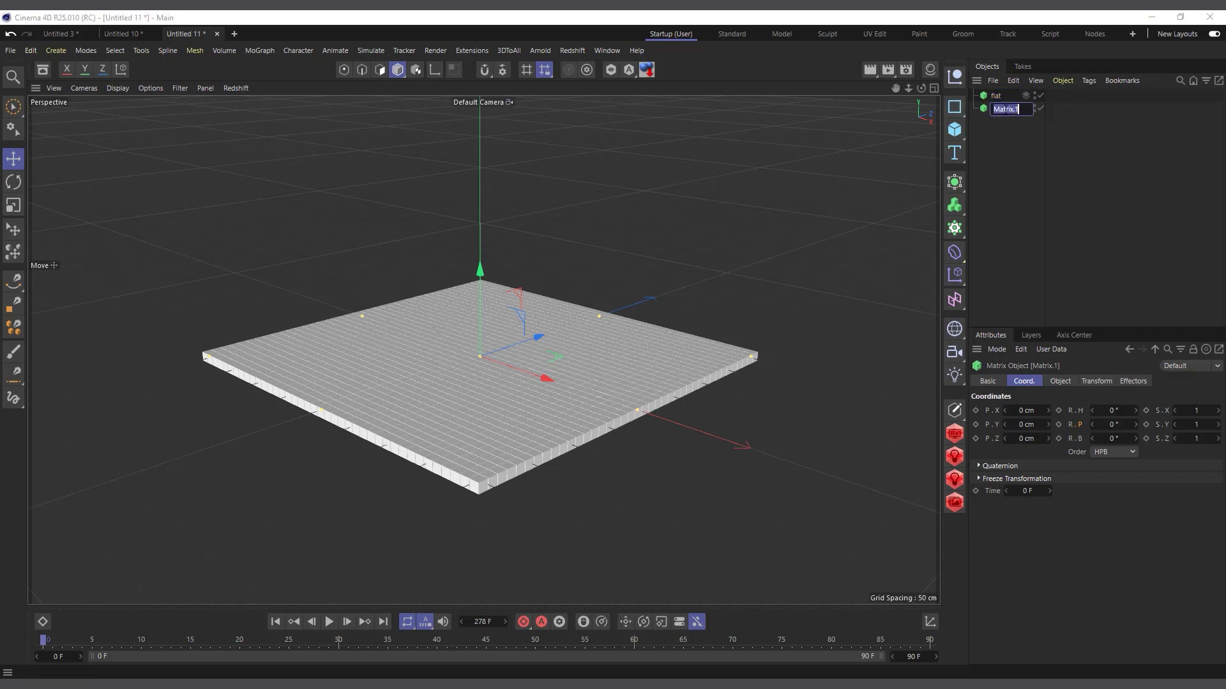
type("sphere")
key("Return")
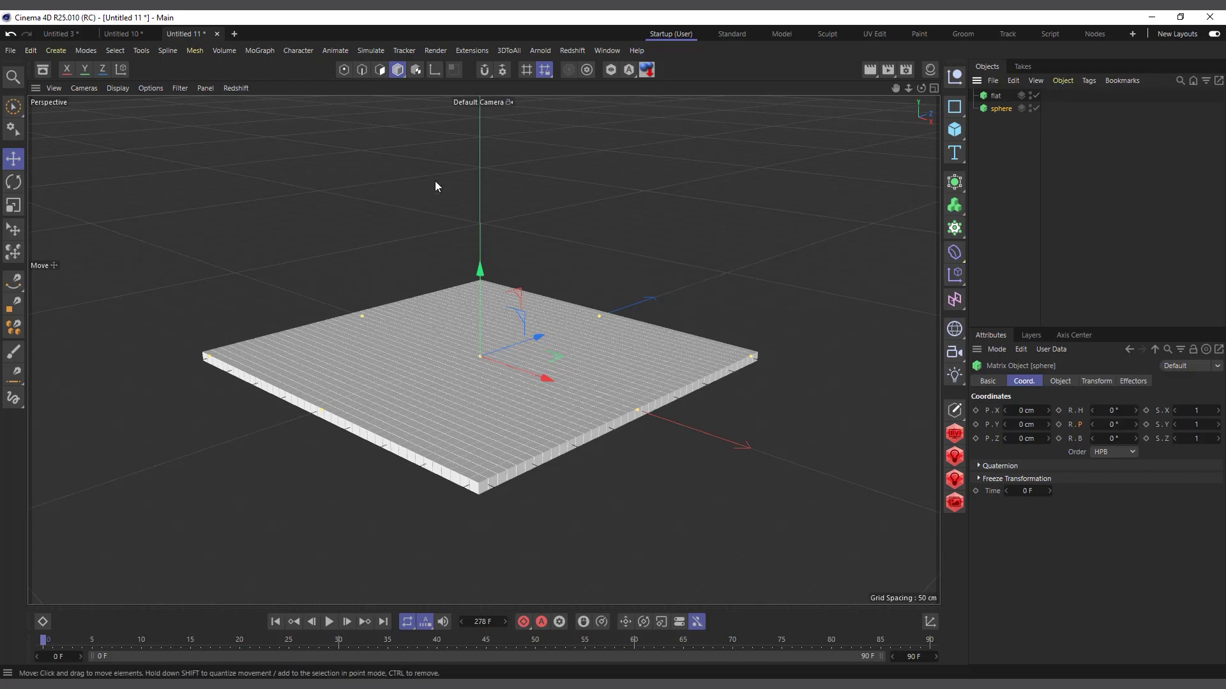
- Add a Sphere primitive and set the sphere matrix to Object mode with that primitive as its source object
left_click_drag(954, 129, 1085, 195)
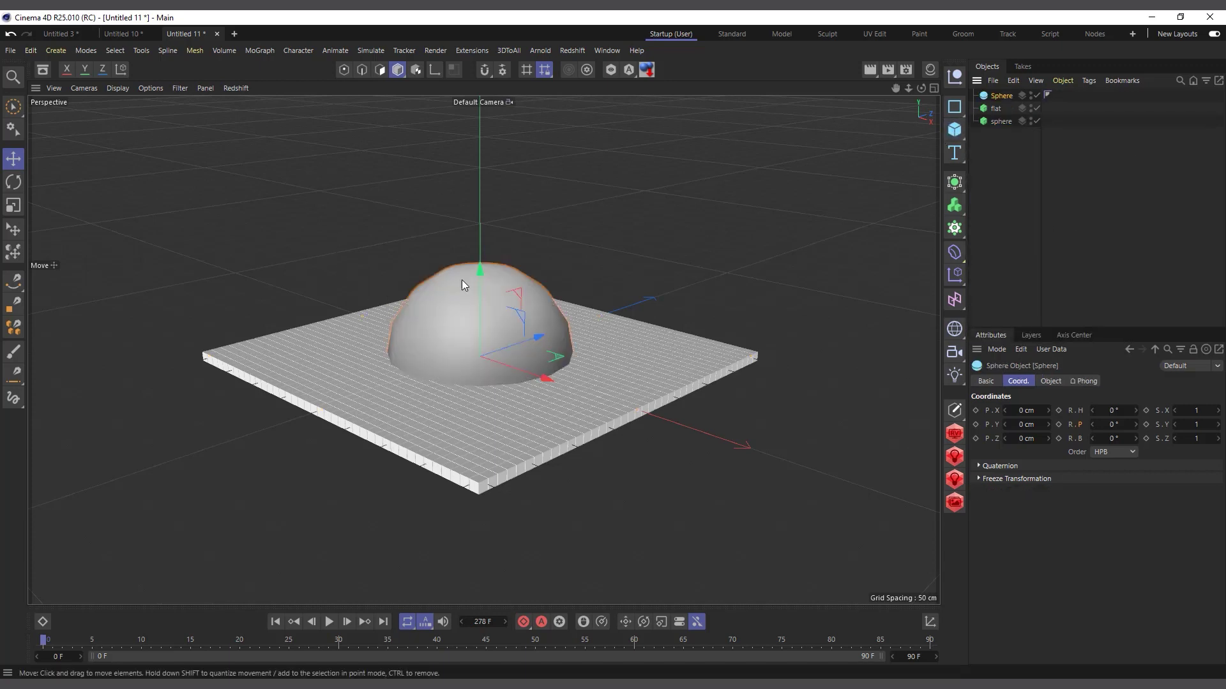
left_click(1001, 121)
left_click(1060, 381)
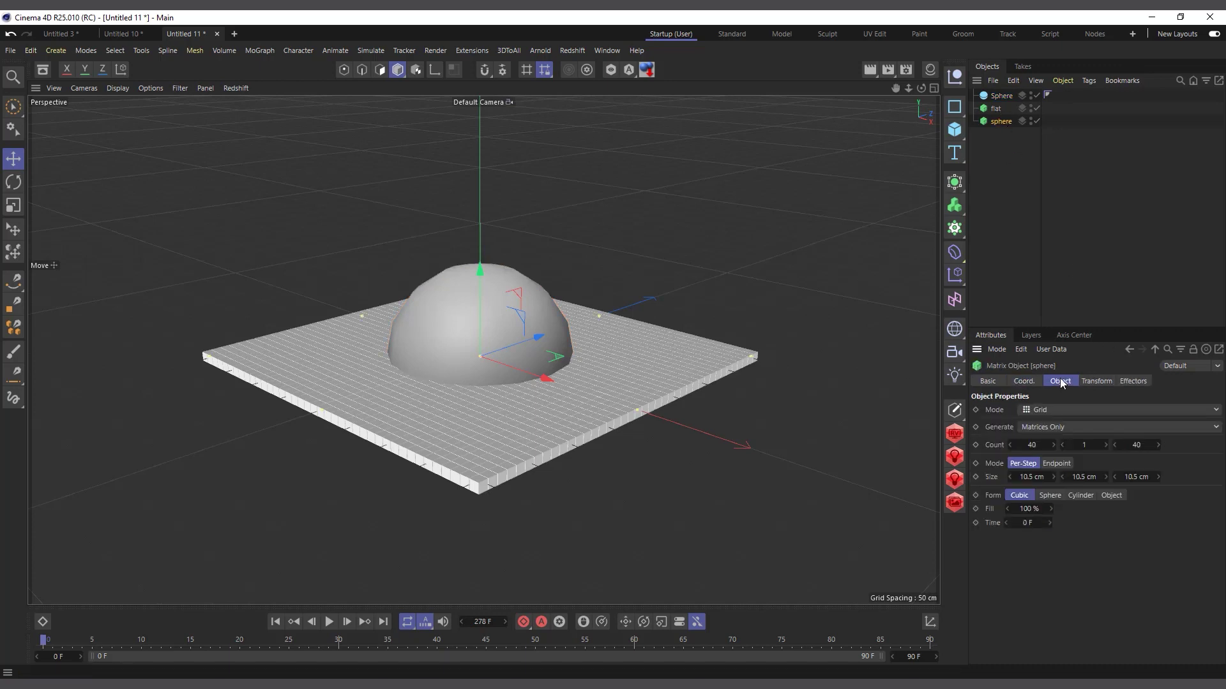
left_click(1044, 410)
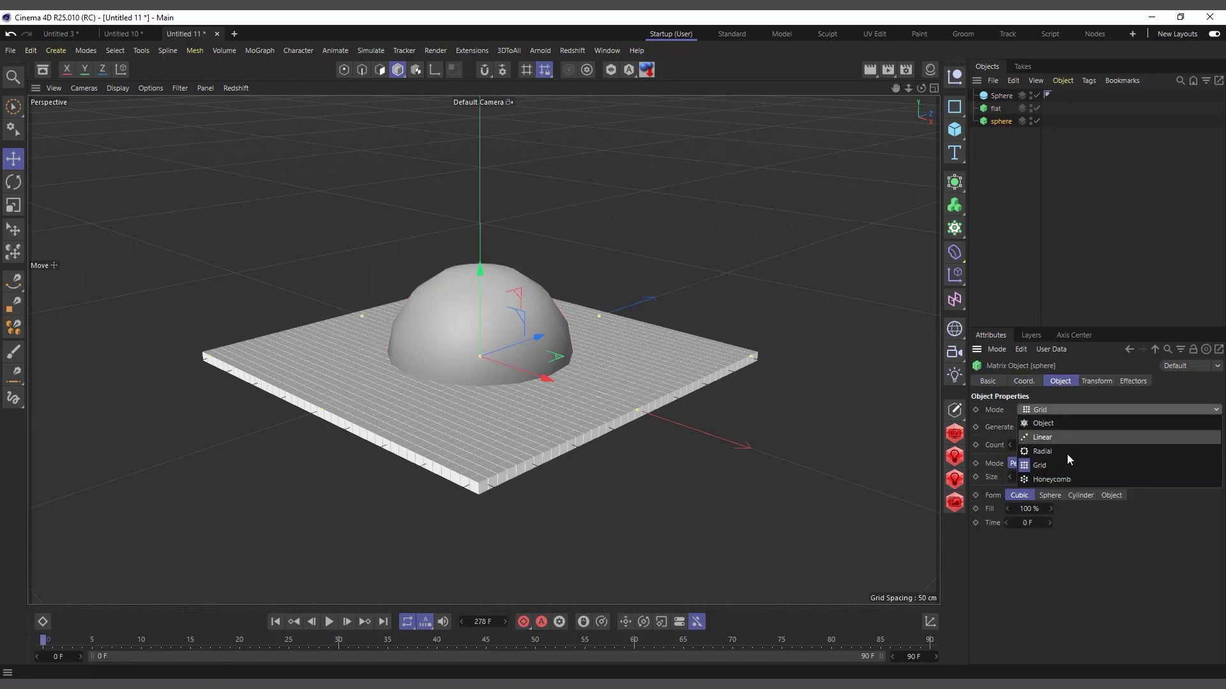
left_click(1055, 421)
left_click_drag(1000, 96, 1095, 450)
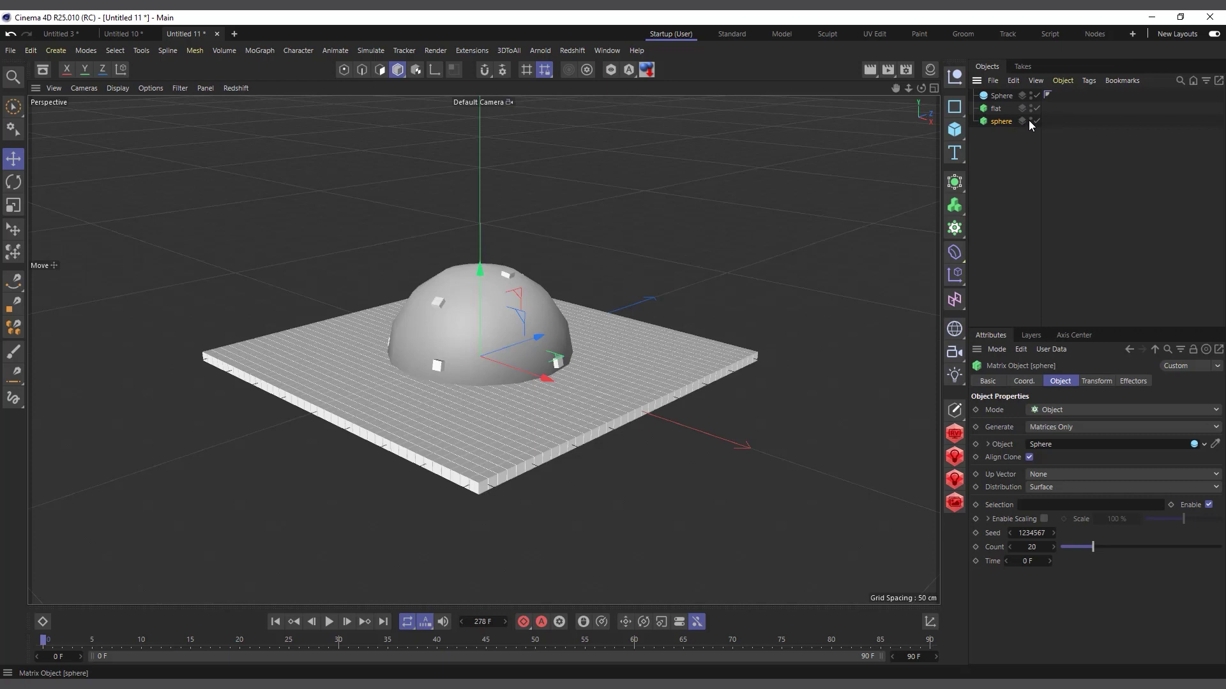
- Hide the Sphere primitive and set the sphere matrix's Count to 1600
double_click(1031, 94)
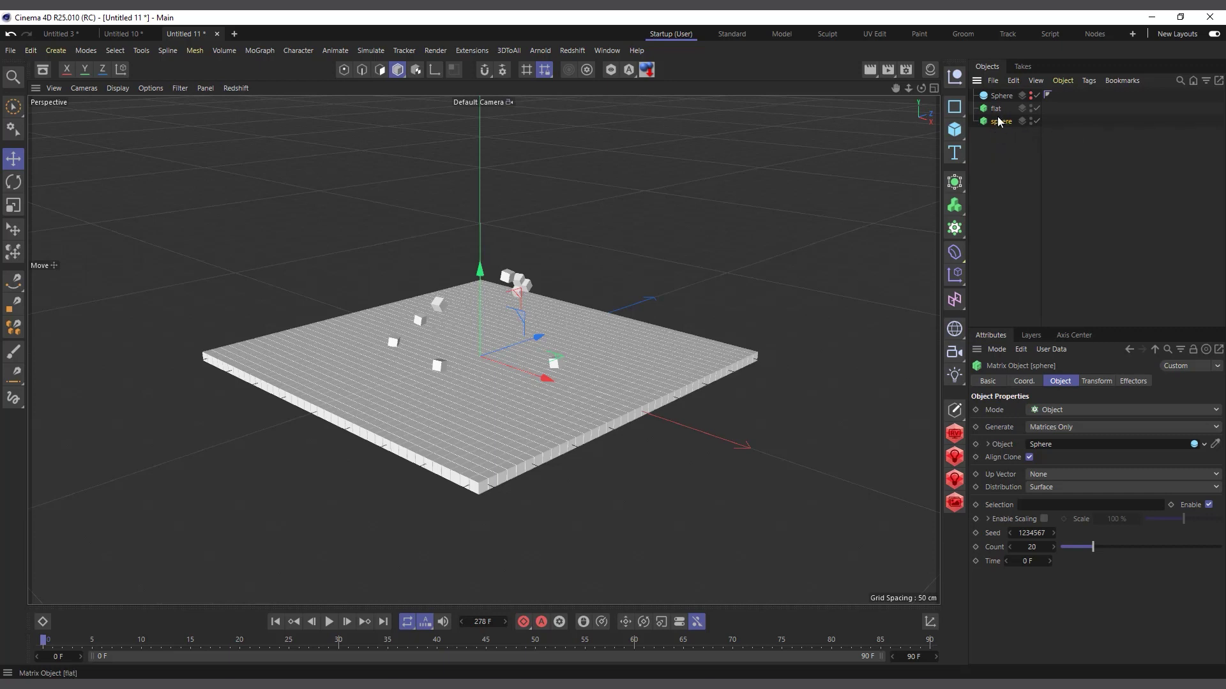
left_click_drag(1092, 548, 1189, 547)
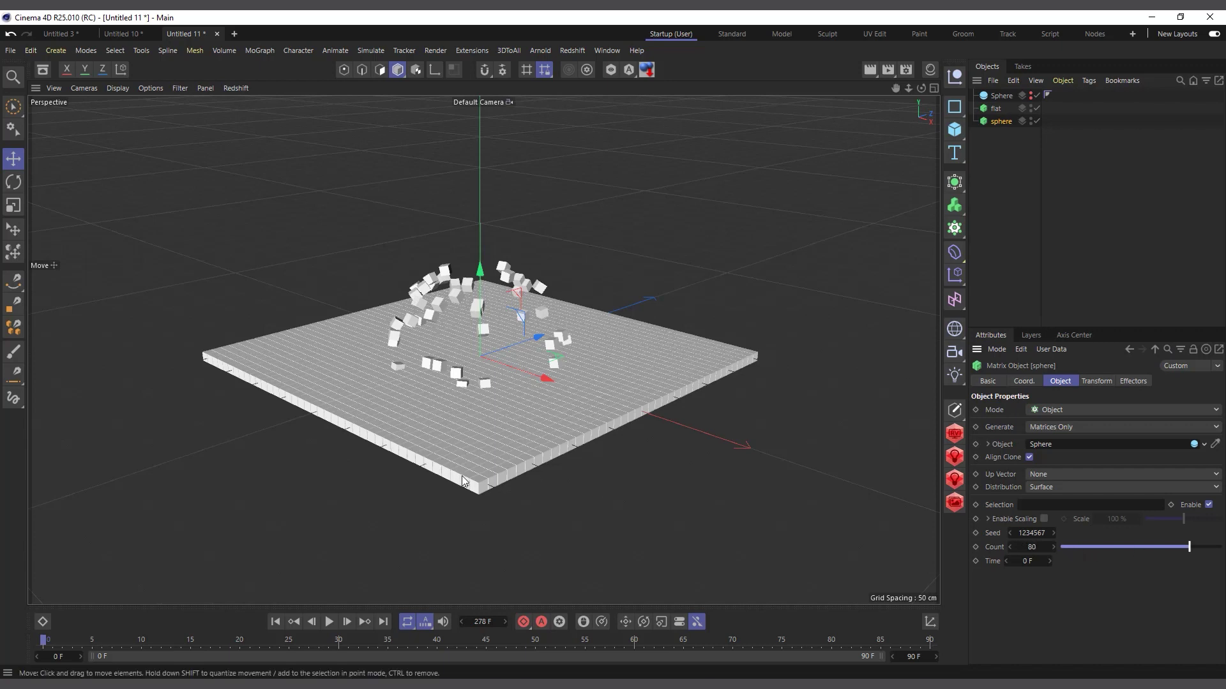
scroll(485, 483, "up", 1)
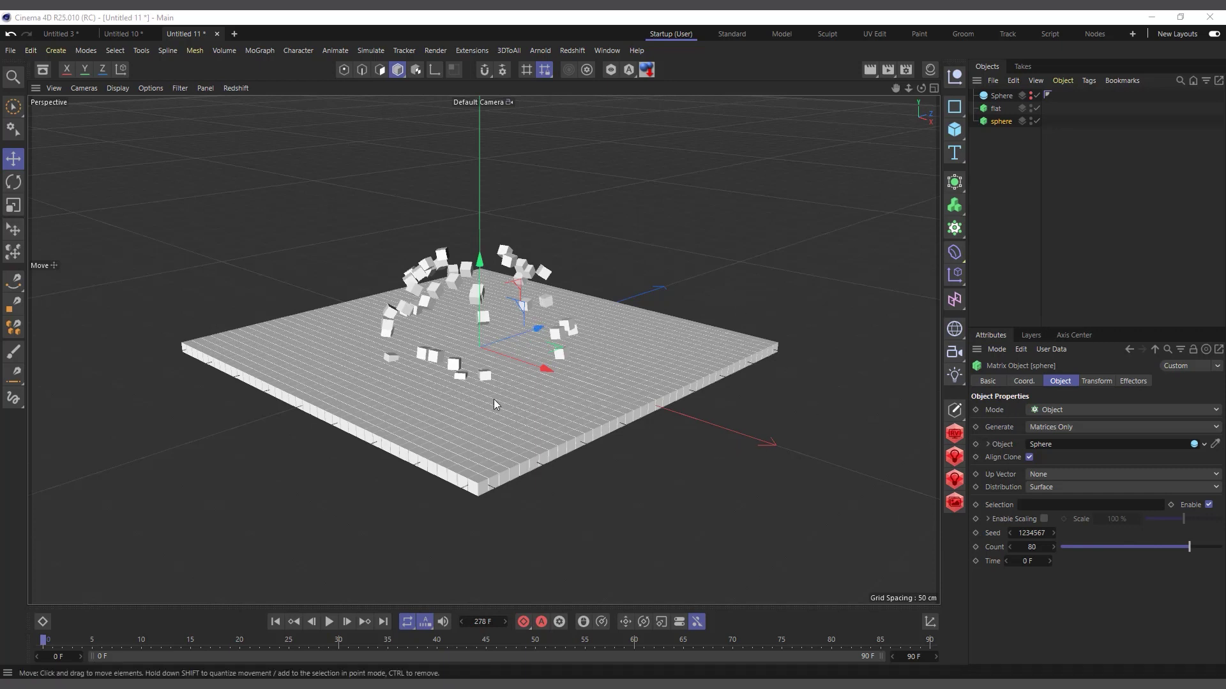
left_click(995, 109)
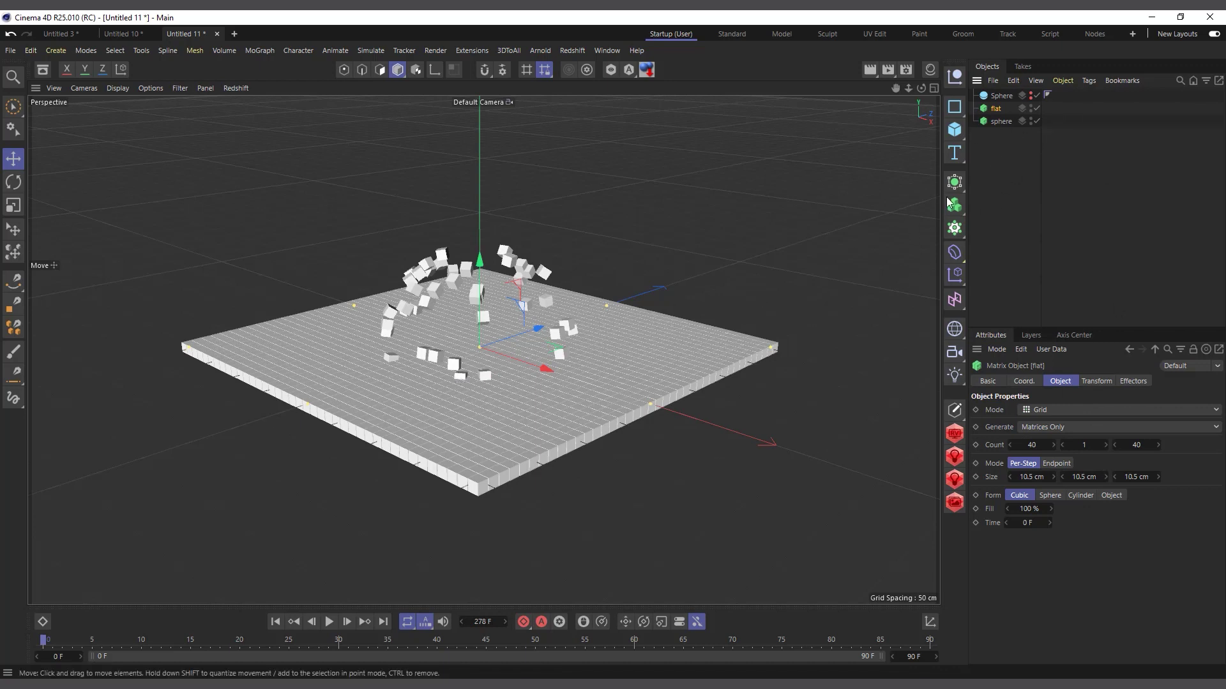
left_click(1001, 121)
left_click(1030, 548)
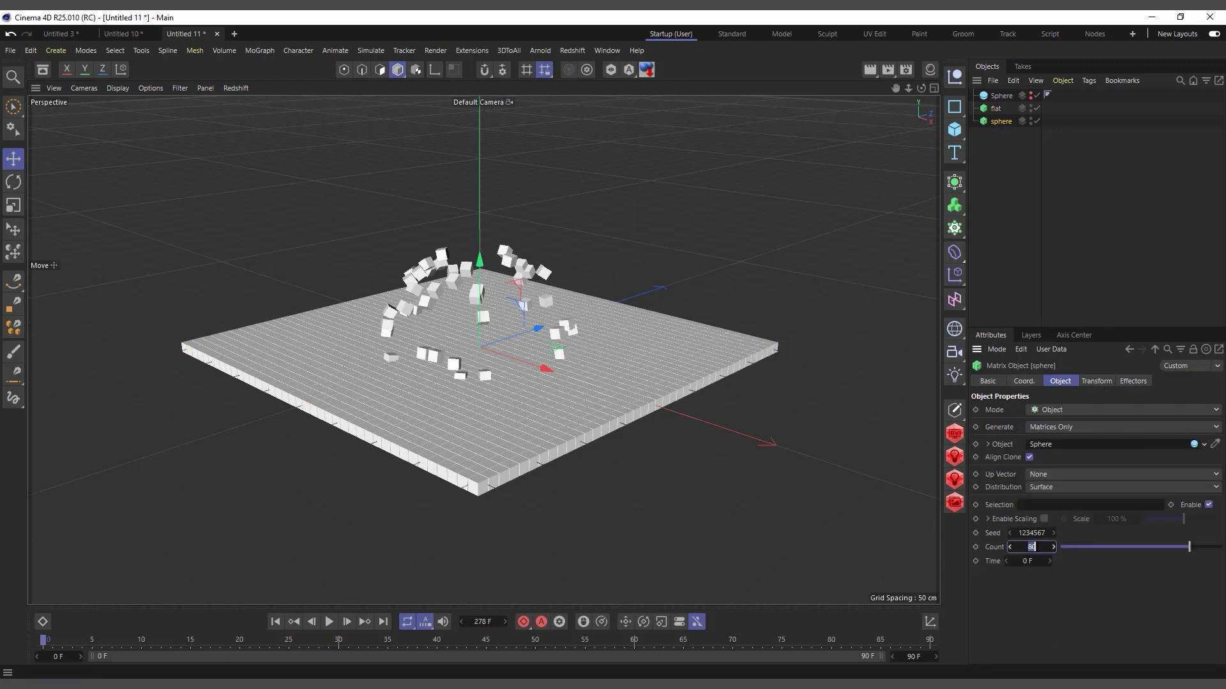
type("1600")
key("Return")
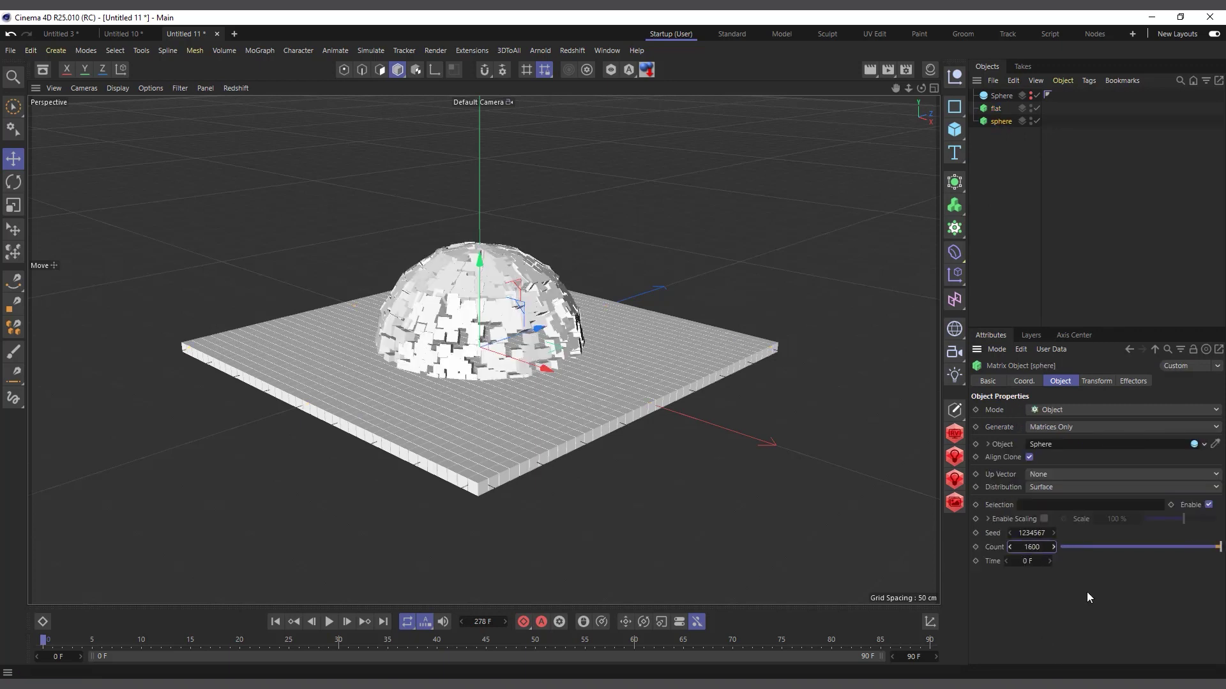
- Hide the sphere matrix and move the flat matrix below it in the object hierarchy
left_click(1032, 118)
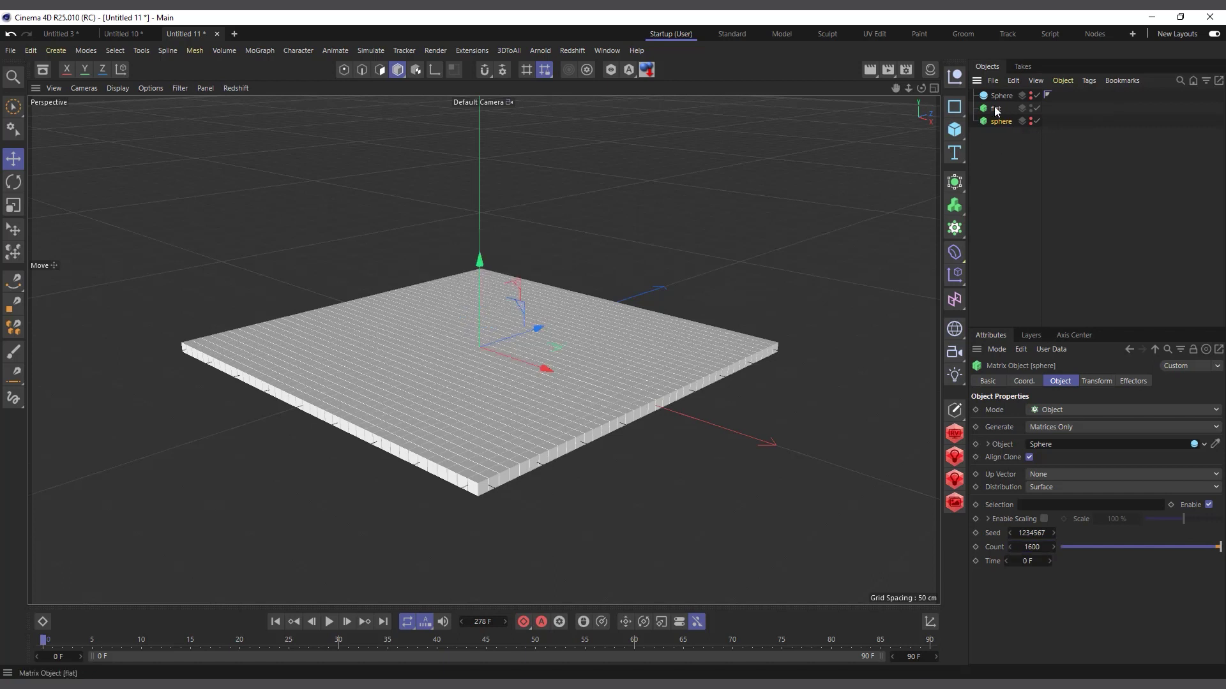
left_click_drag(996, 109, 1000, 126)
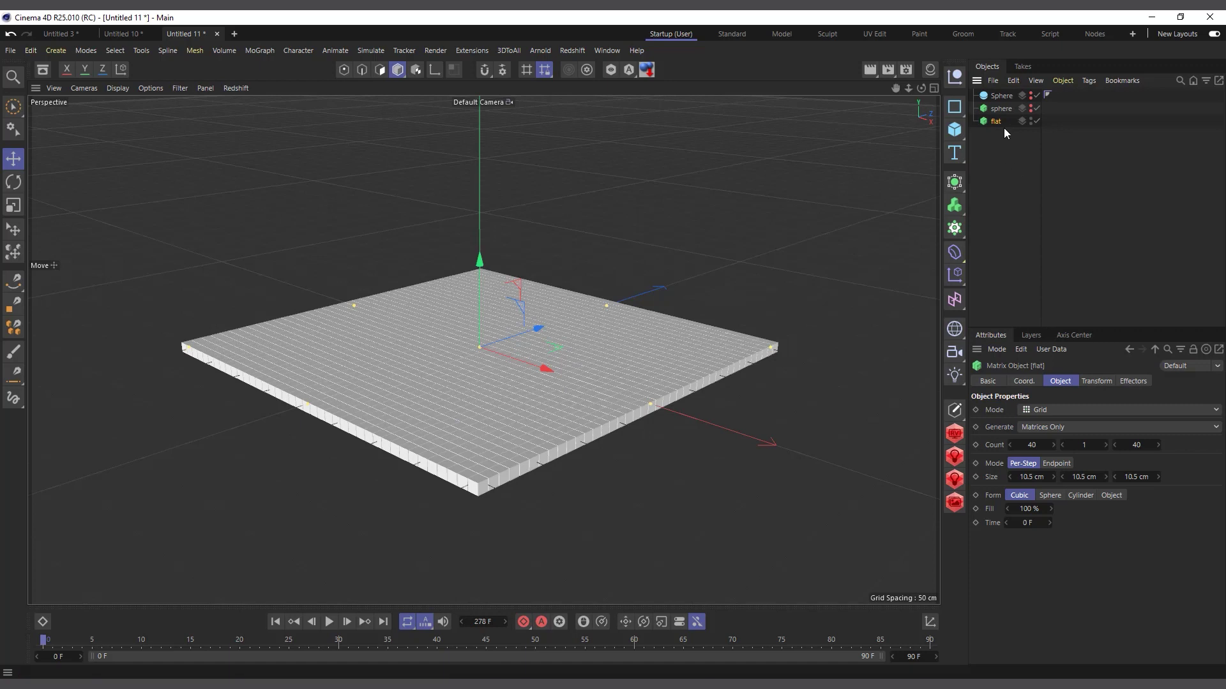
- Distribute the flat matrix over a new Cube primitive in Object mode with a Count of 1600, and hide the primitive
left_click(955, 130)
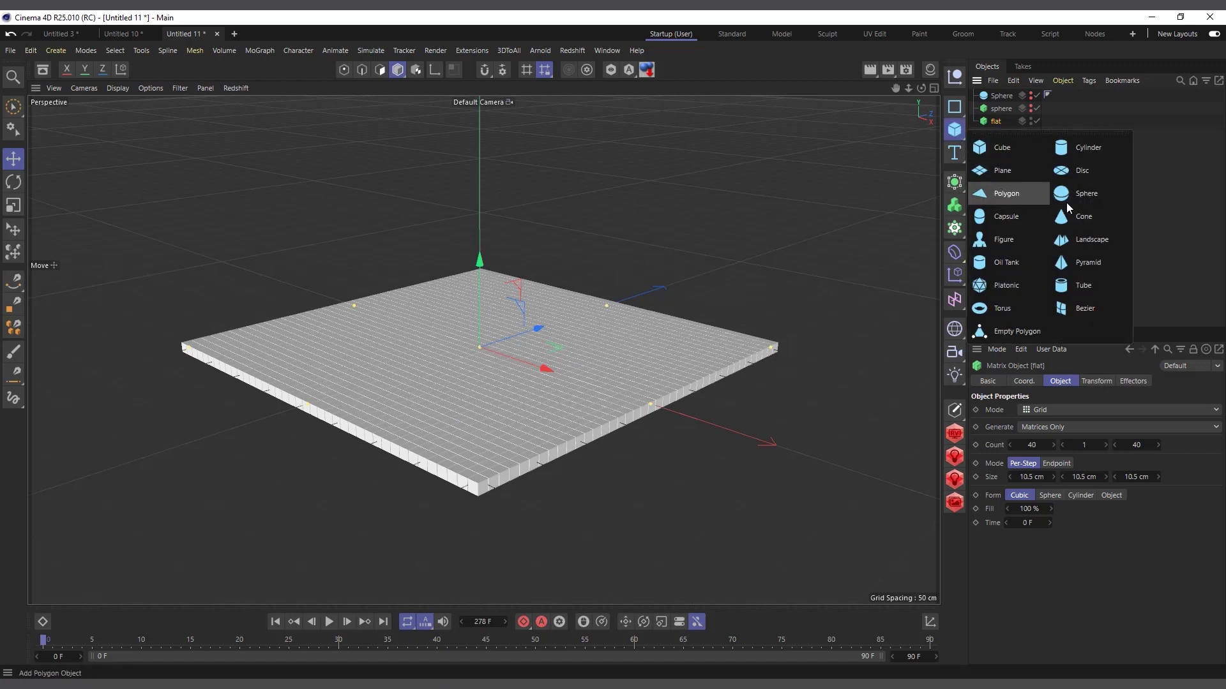
left_click(985, 151)
left_click(991, 135)
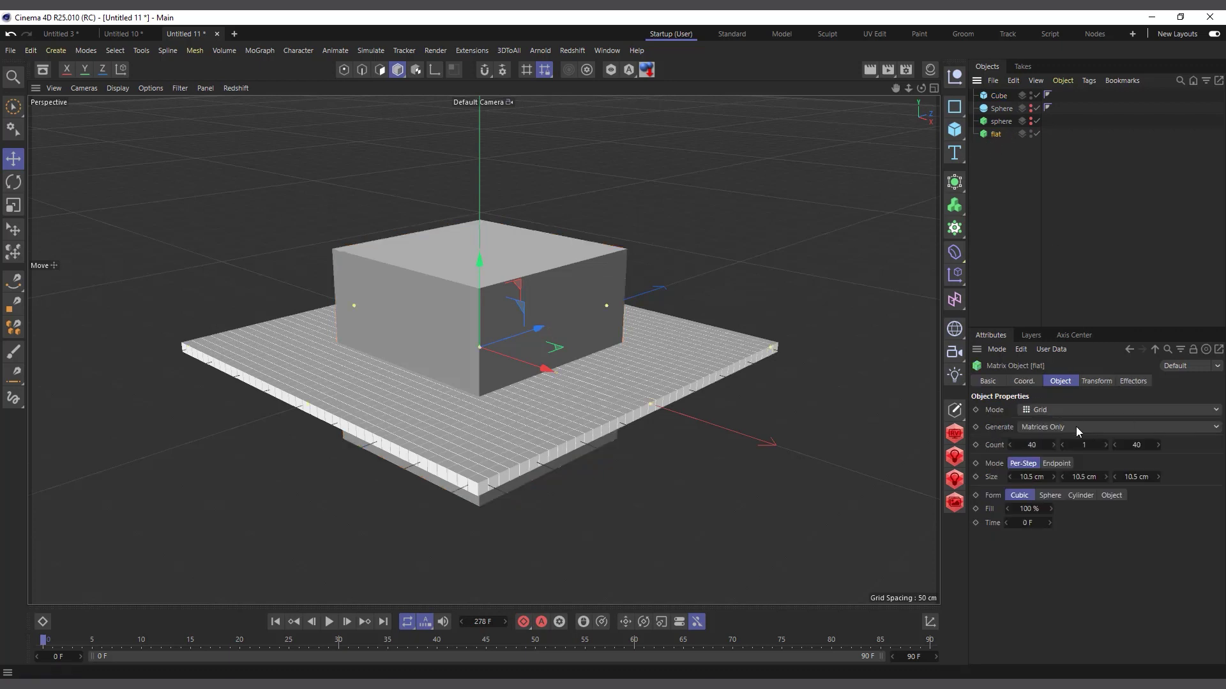
left_click(1047, 410)
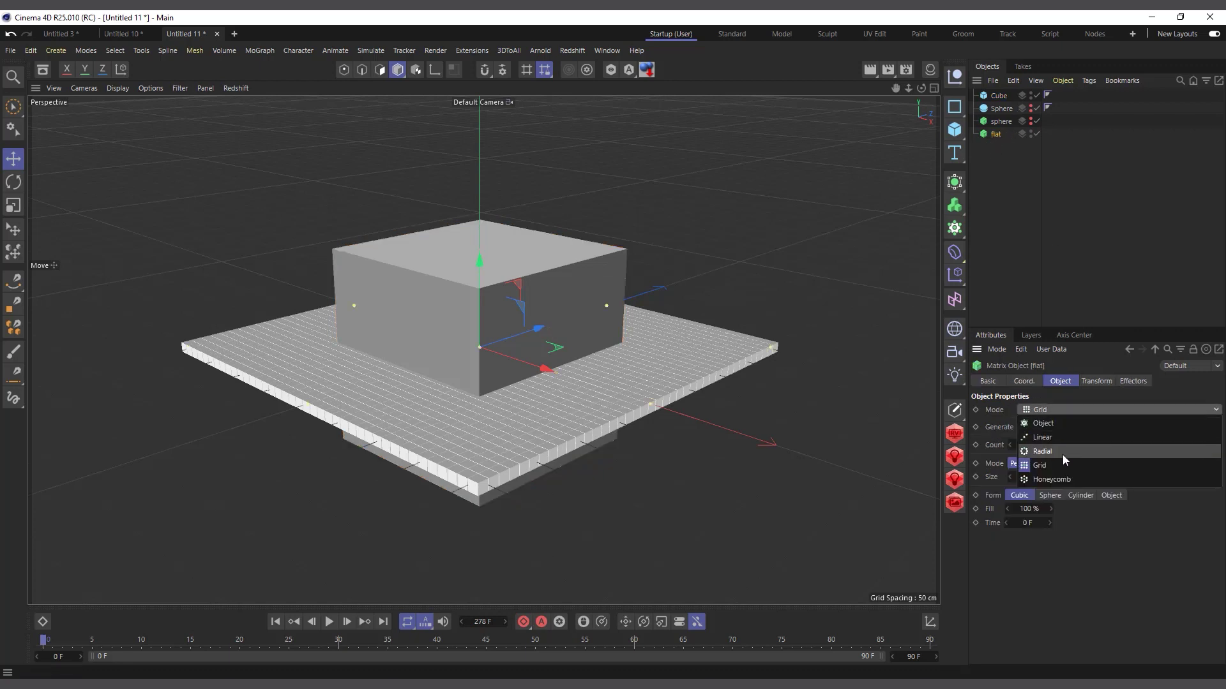
left_click(1052, 426)
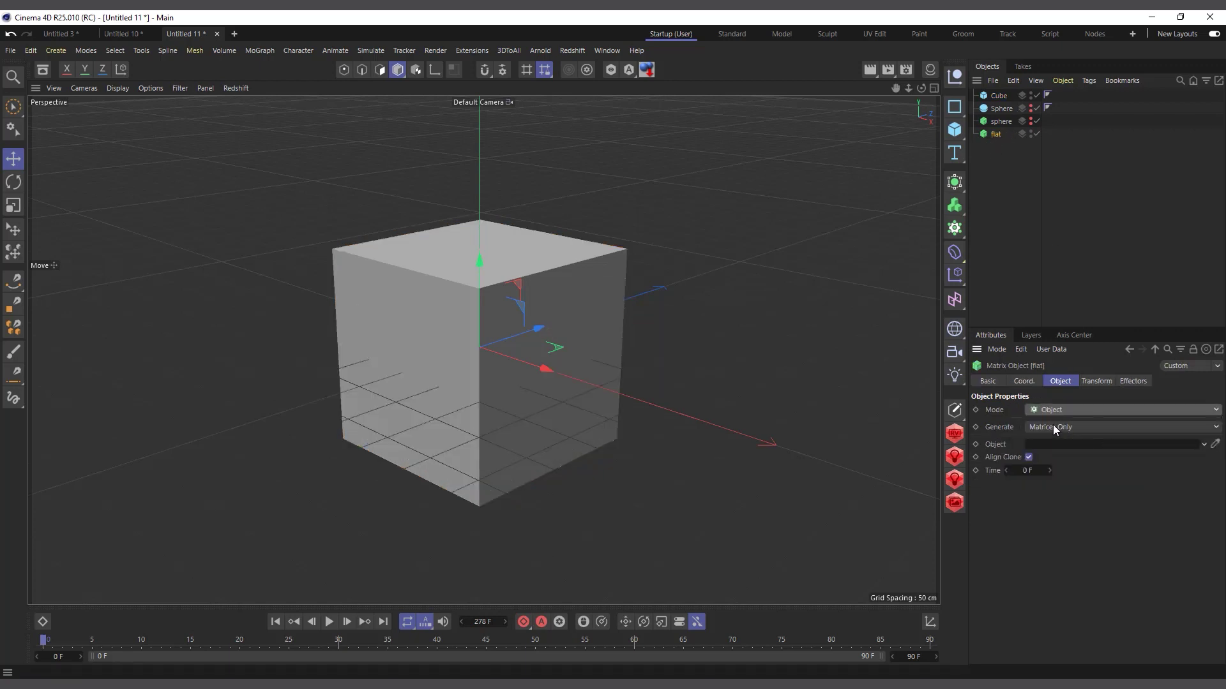
left_click_drag(998, 95, 1098, 445)
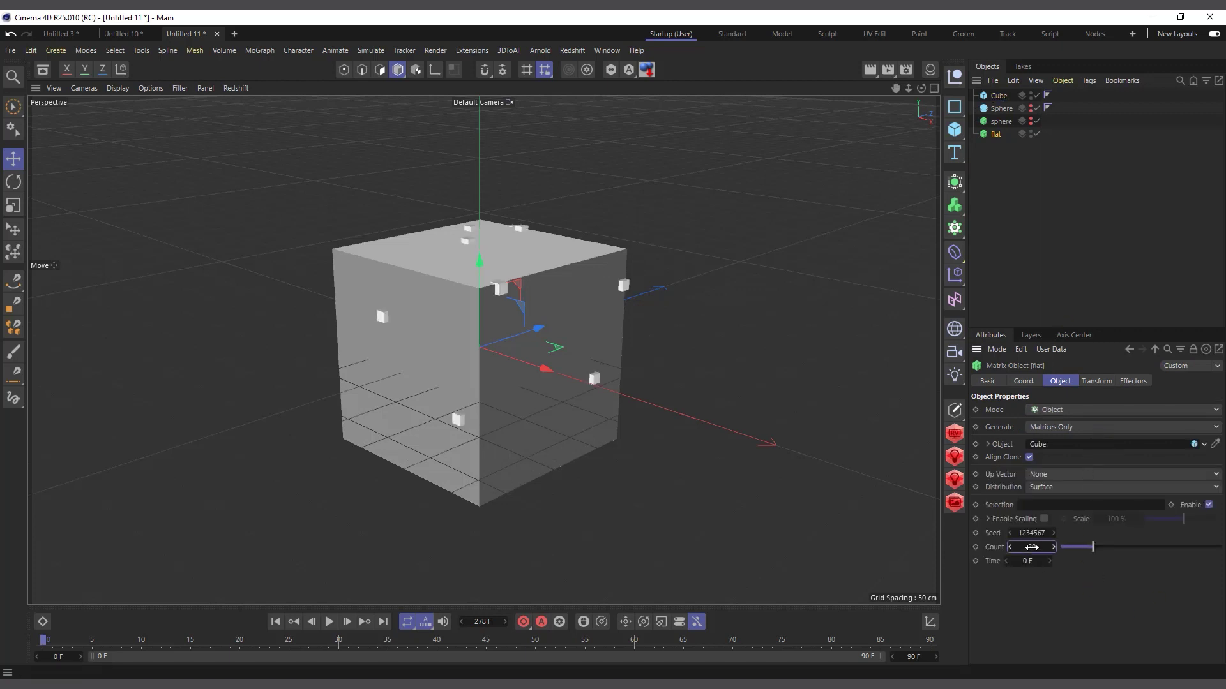
left_click_drag(1031, 547, 1079, 577)
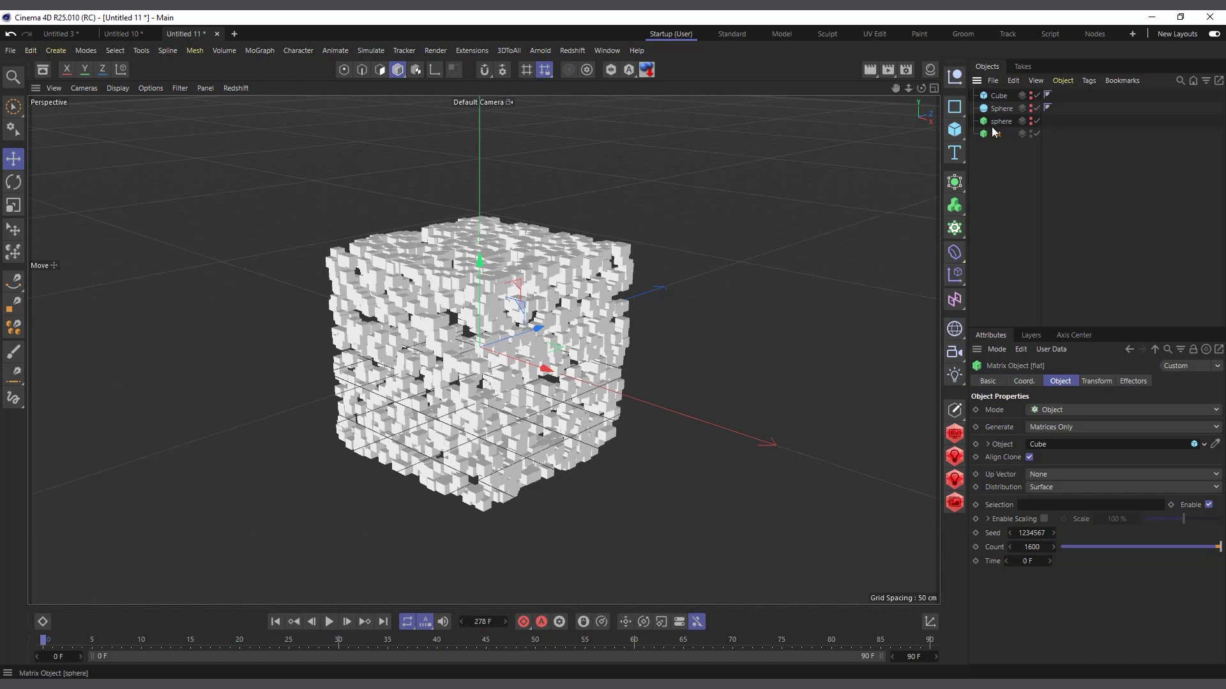
- Move the Cube primitive along the negative X axis, well away from the origin
left_click(998, 95)
key("t")
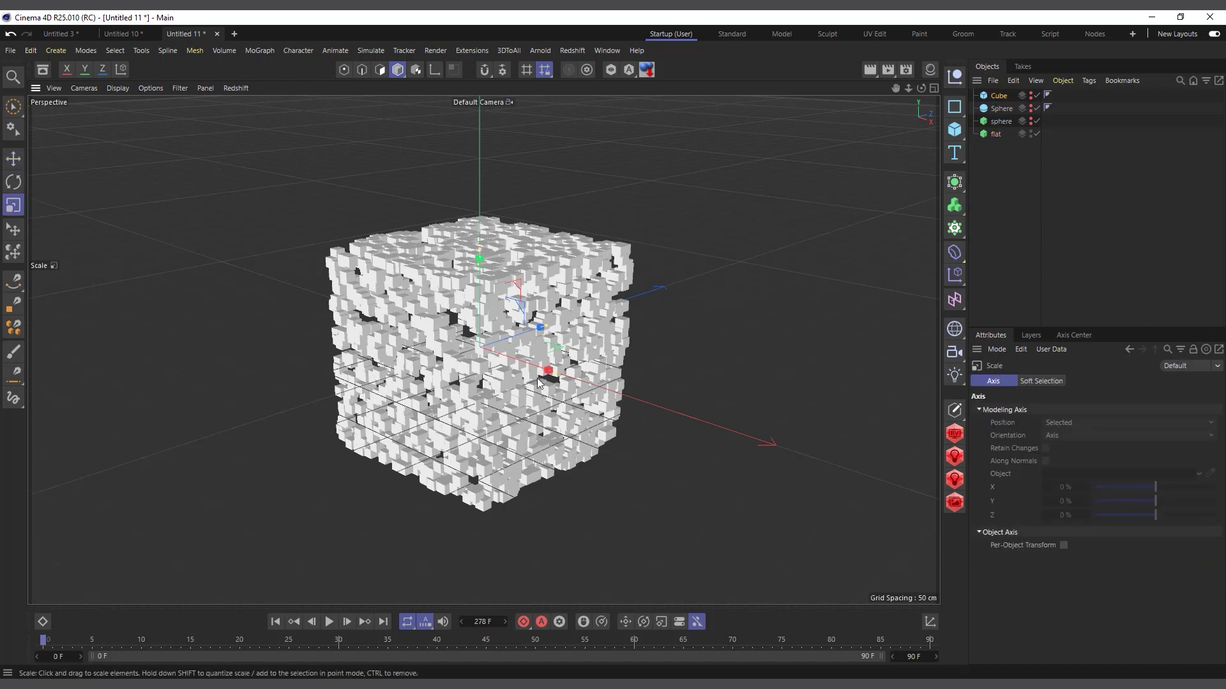
key("e")
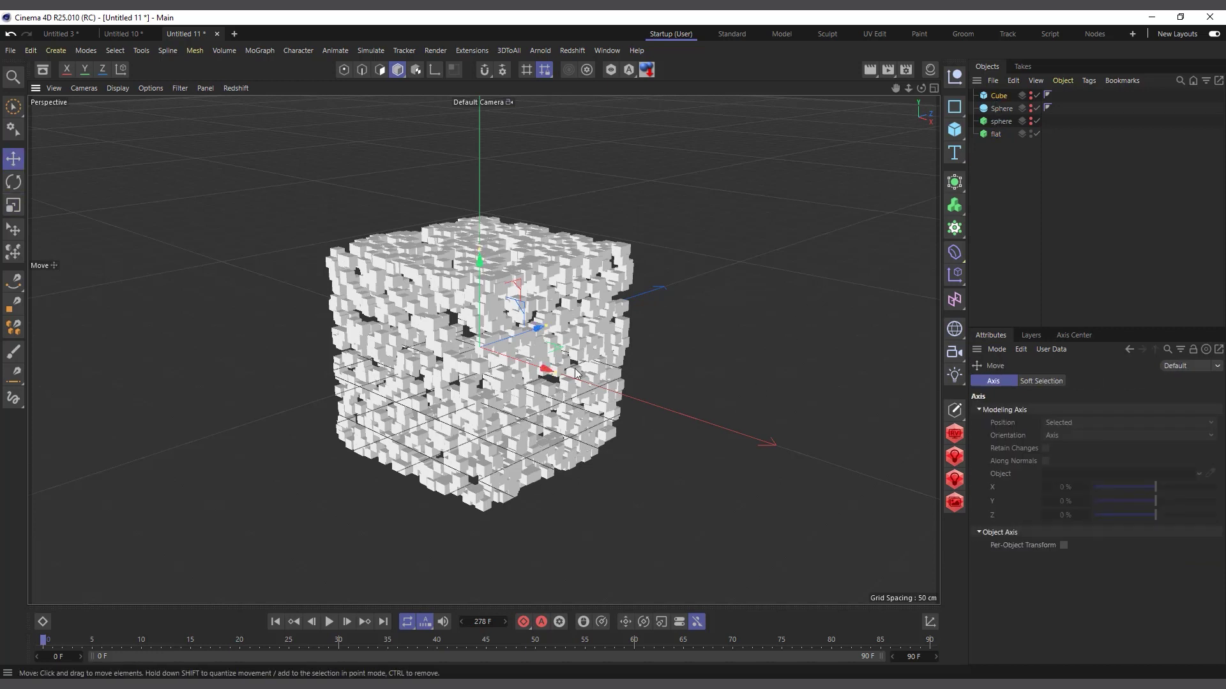
left_click_drag(511, 355, 432, 316)
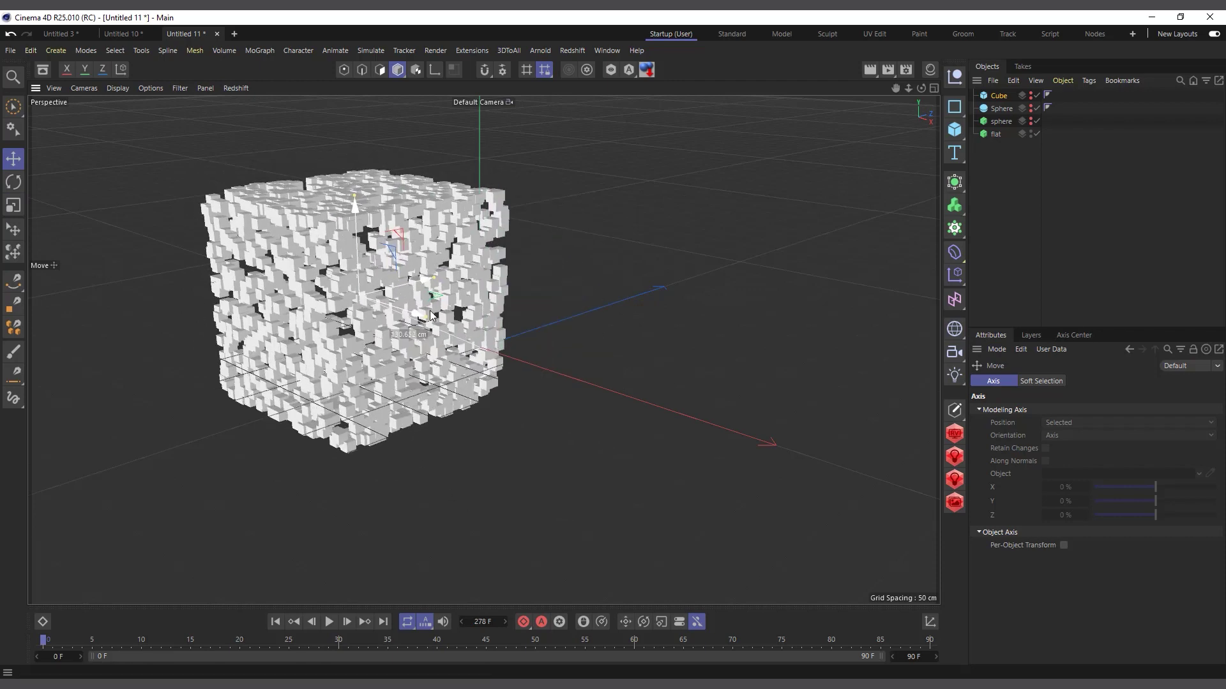
key("ctrl+z")
left_click_drag(547, 375, 337, 327)
mouse_move(921, 88)
left_mouse_down()
mouse_move(933, 93)
mouse_move(900, 96)
left_mouse_up()
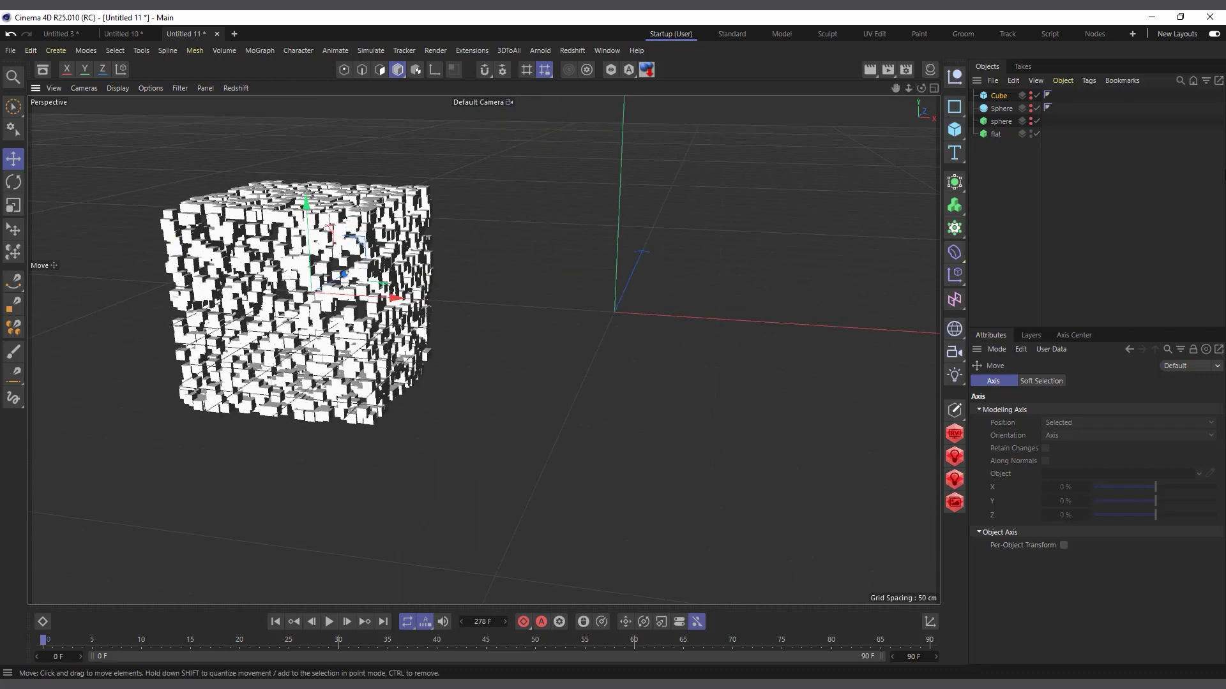
- Show the sphere matrix to compare it with the cube-shaped matrix, and hide it again
left_click(1031, 120)
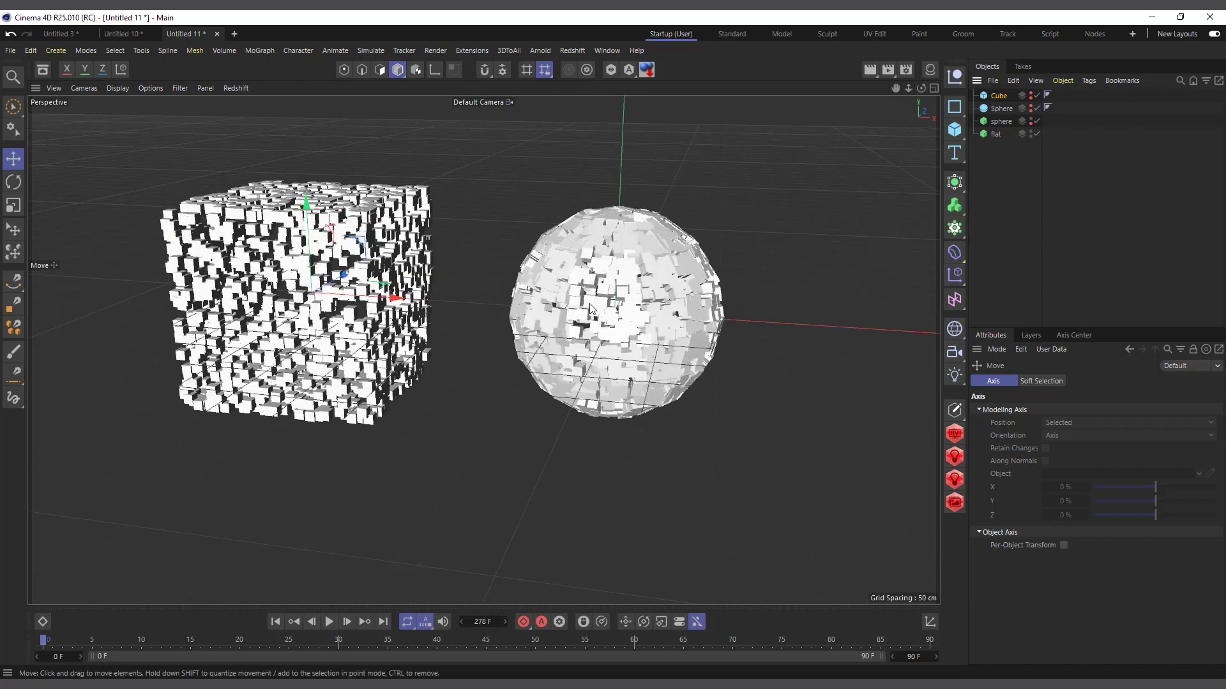
left_click(996, 134)
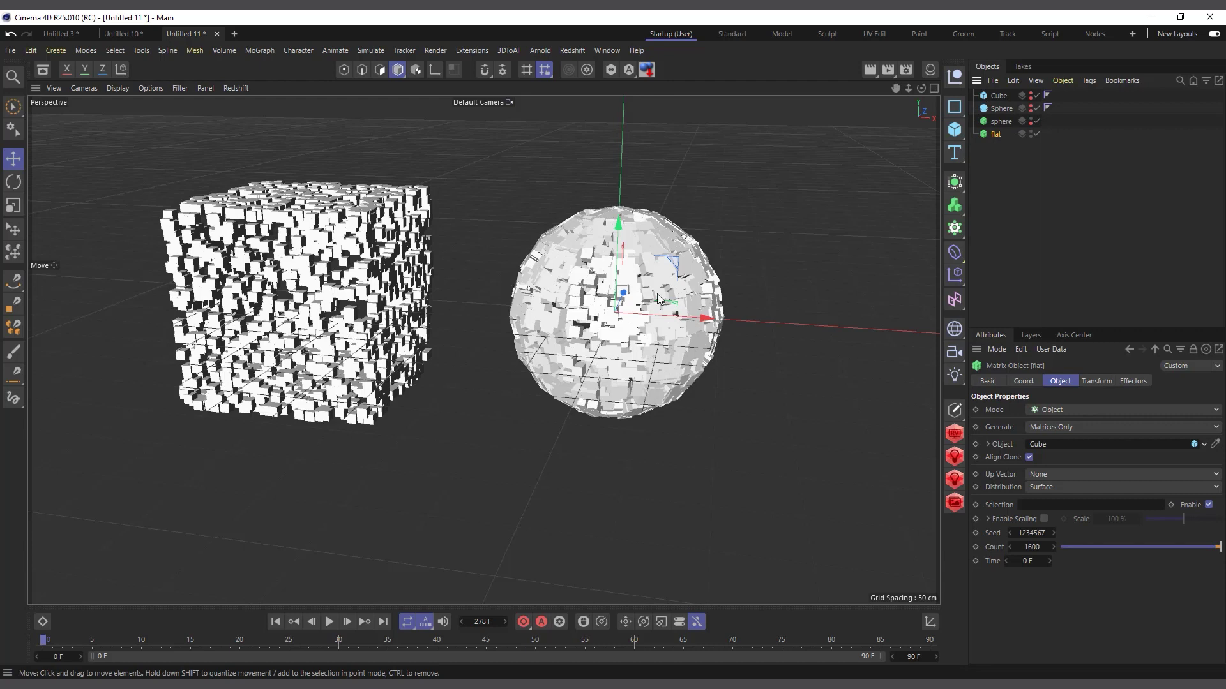
left_click(1036, 122)
left_click(1037, 121)
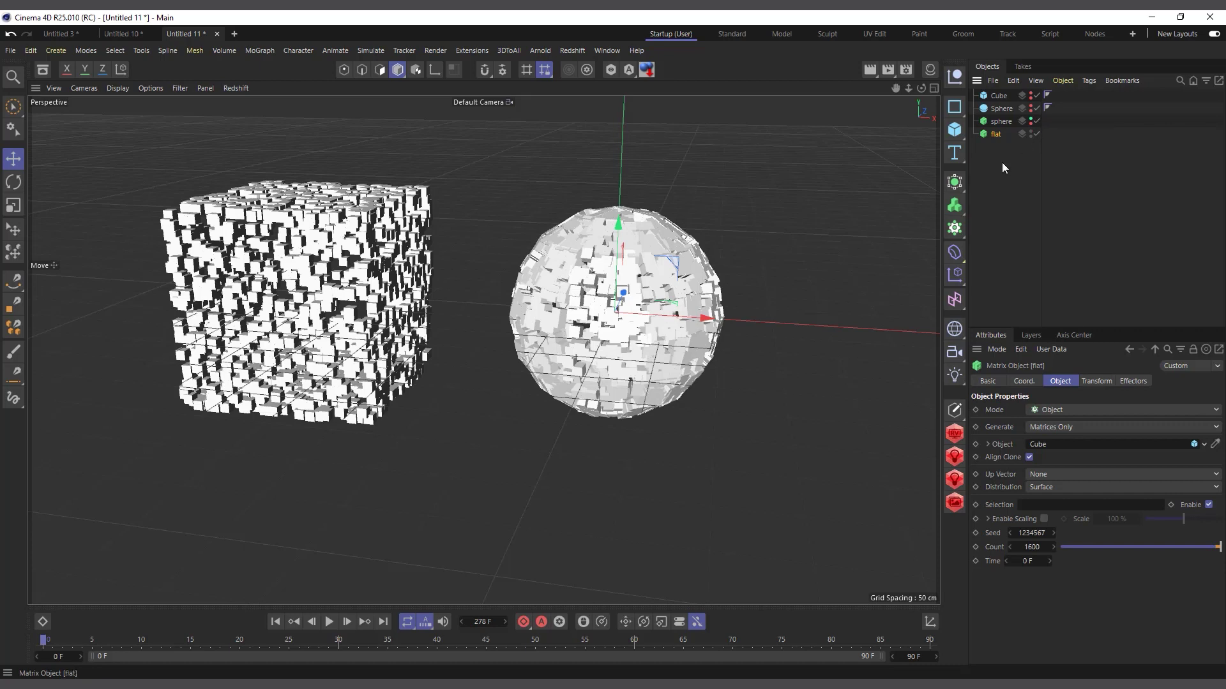
left_click(1030, 120)
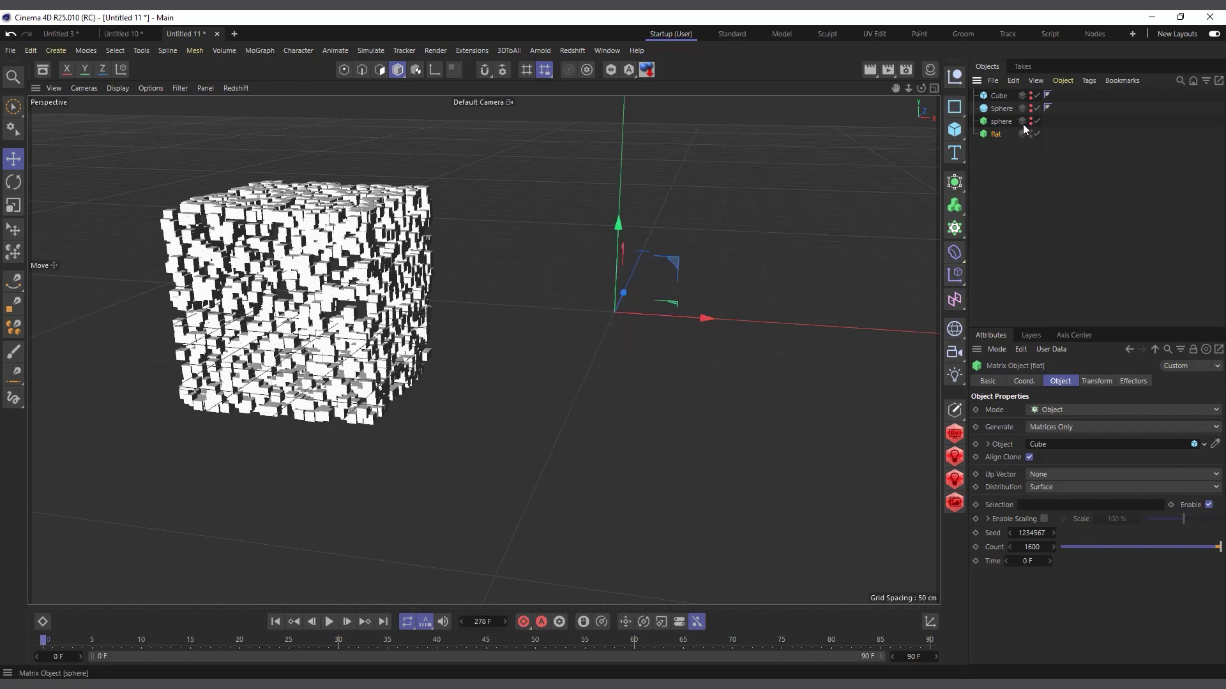
- Rename the flat matrix as Cube
double_click(997, 134)
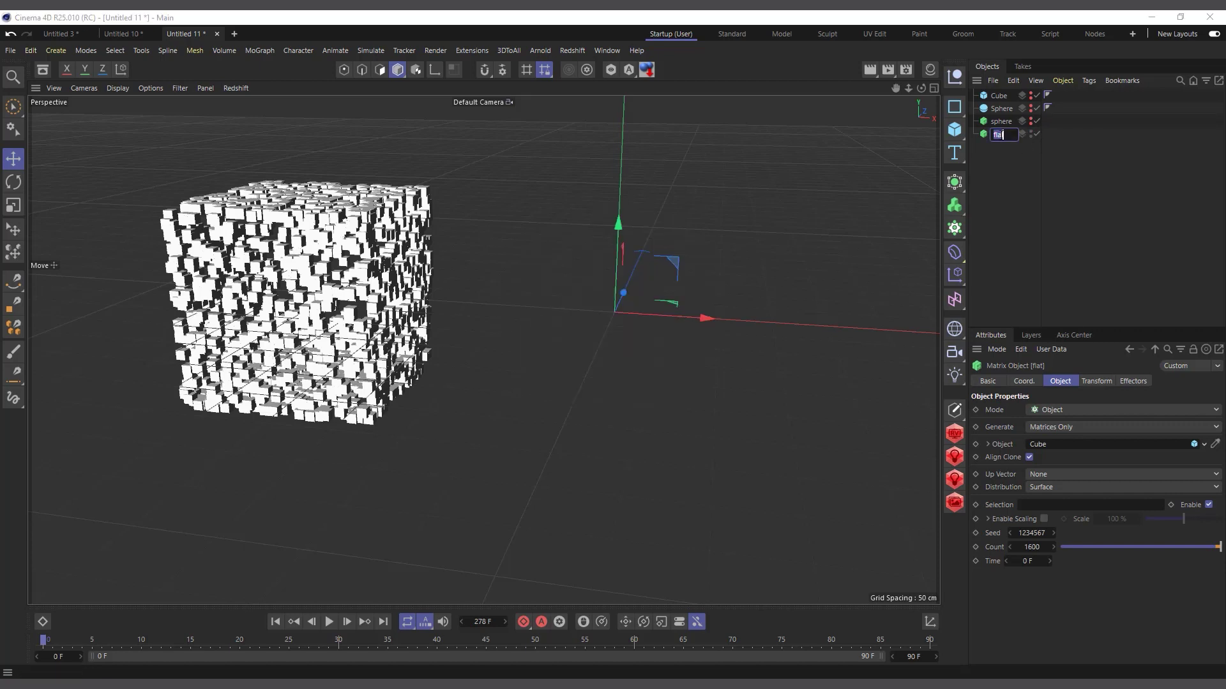
type("cube")
key("Return")
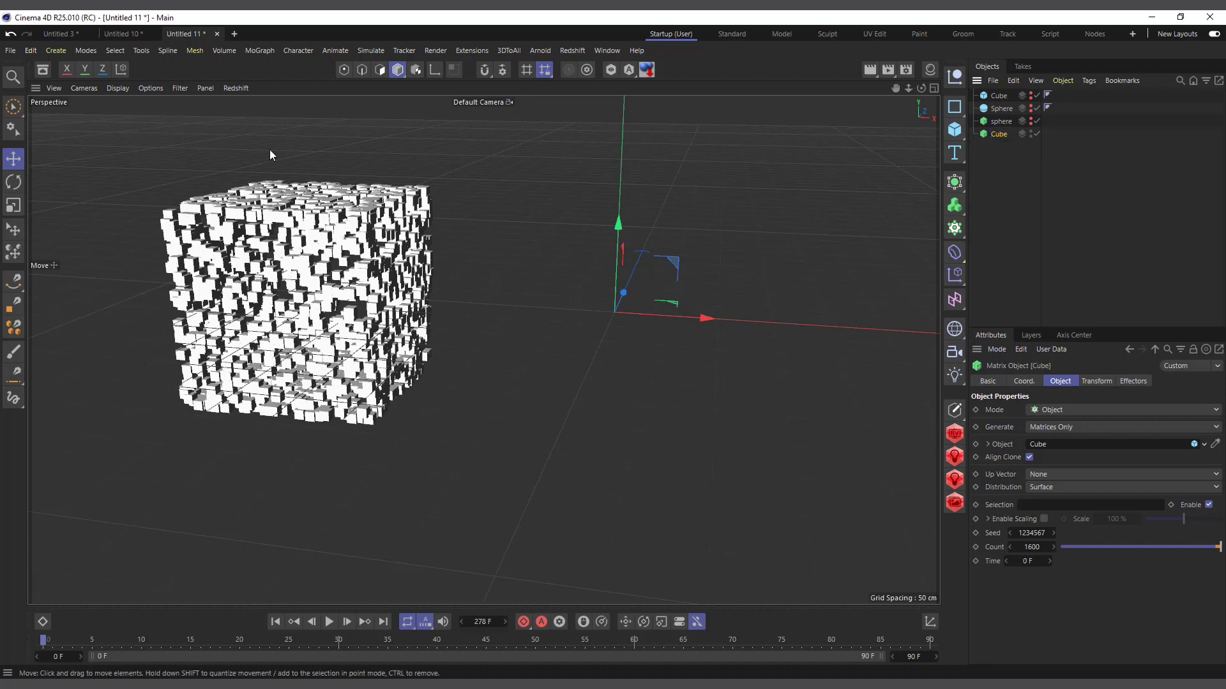
- Add an Inheritance effector with the Cube matrix selected and place it below that matrix in the object hierarchy
left_click(259, 50)
mouse_move(301, 72)
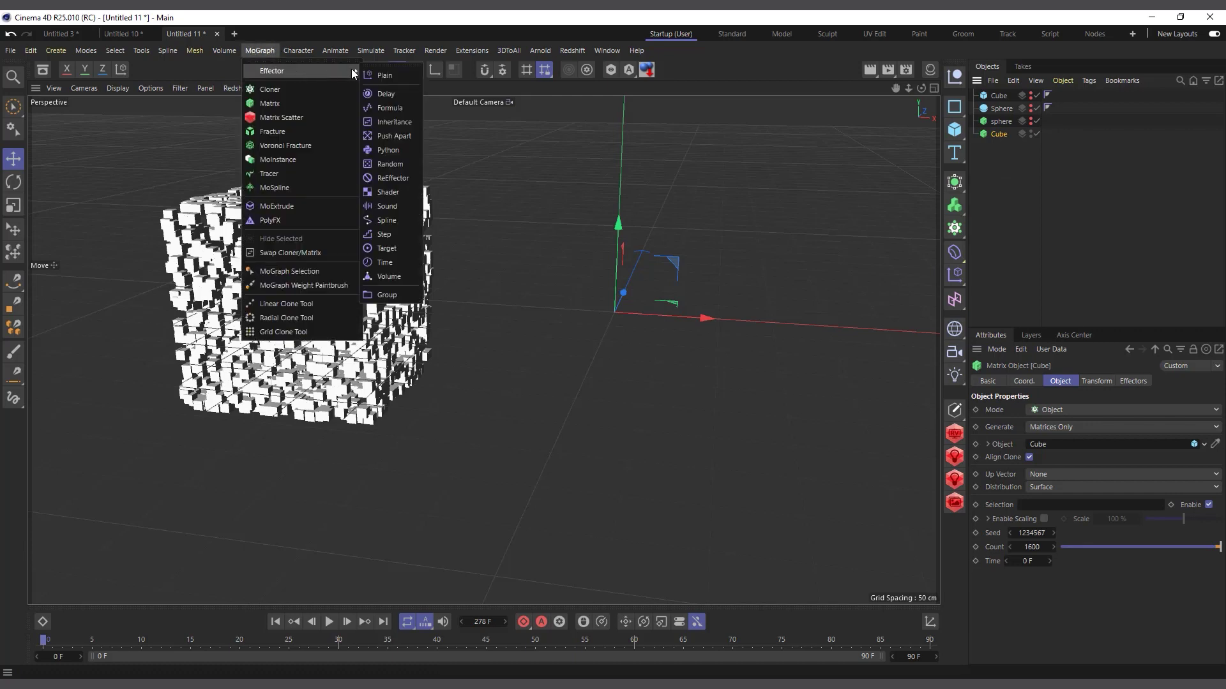
left_click(400, 121)
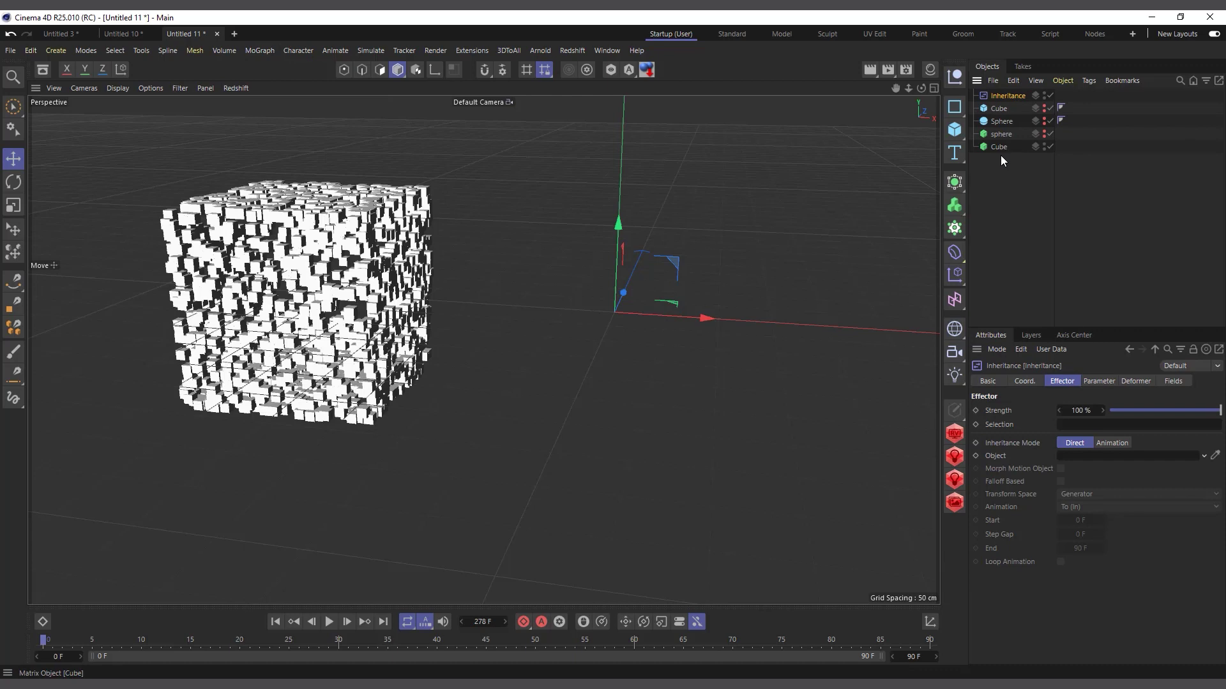
left_click_drag(1015, 162, 1006, 170)
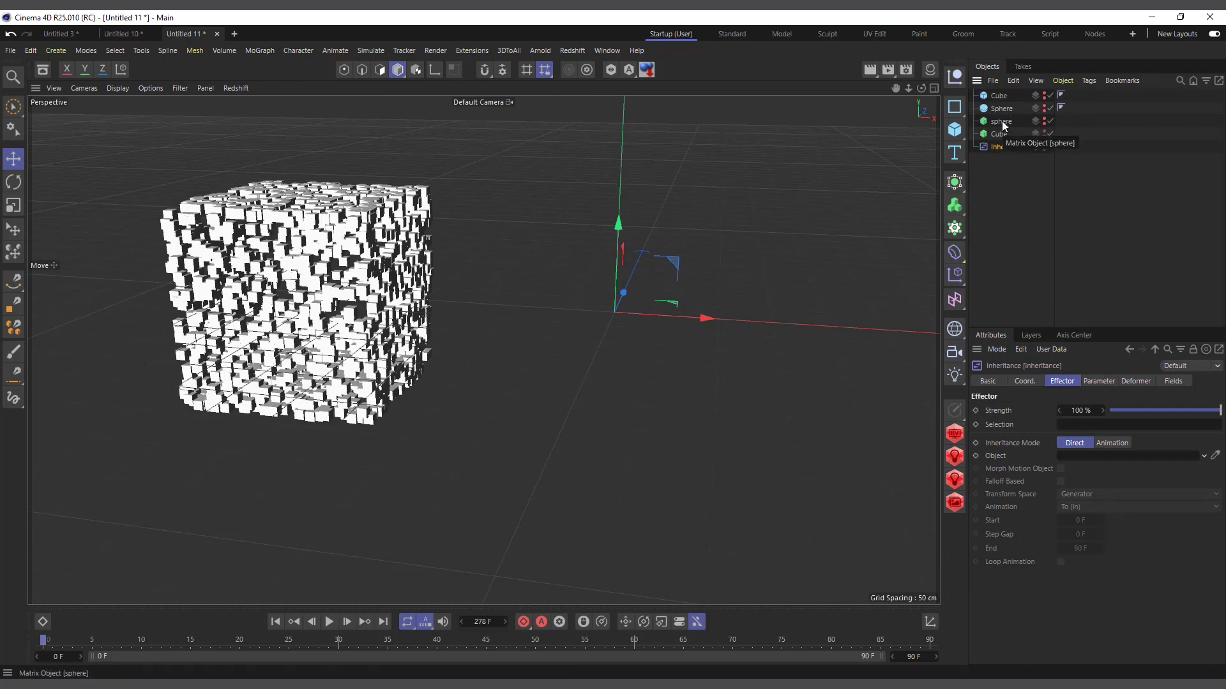
- Link the sphere matrix as the Inheritance effector's object with Morph Motion Object enabled, and test the morph by varying the strength
left_click_drag(1001, 120, 1178, 456)
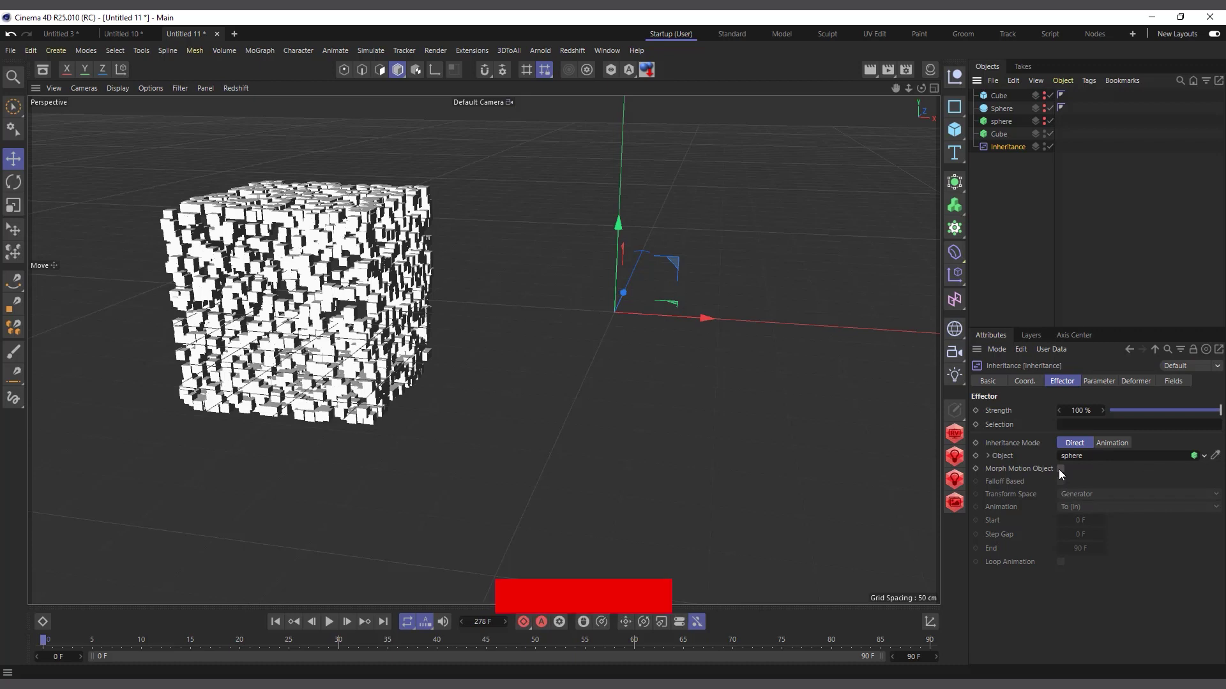
left_click(1205, 456)
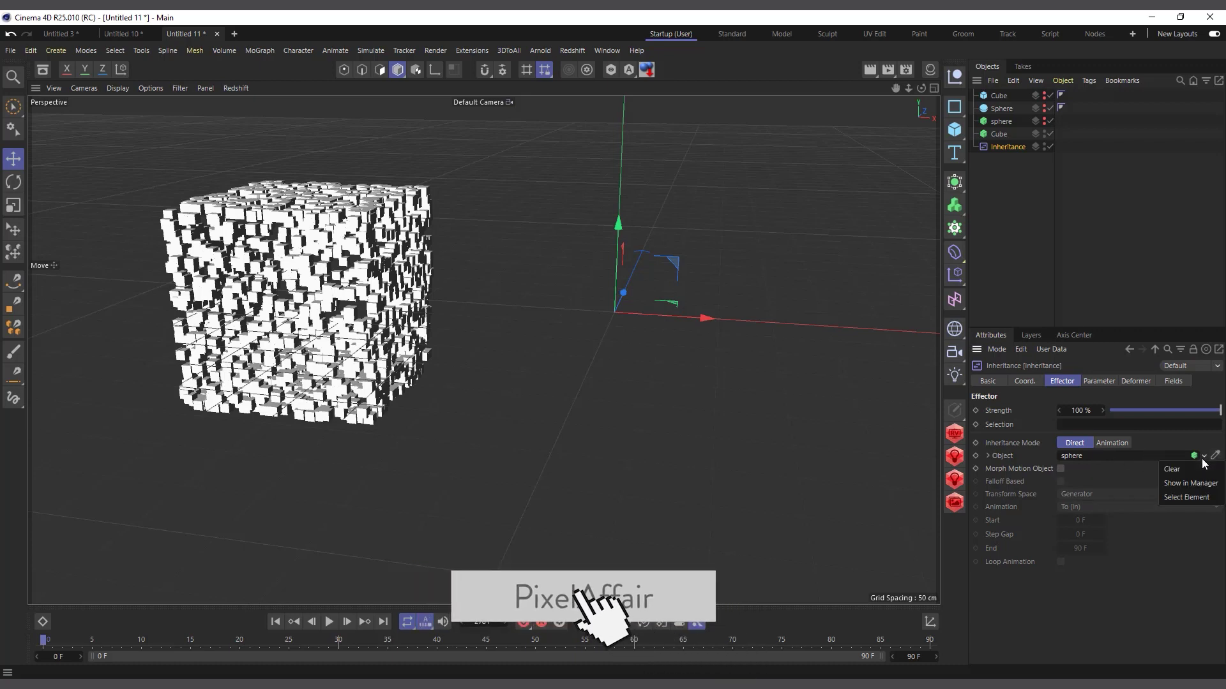
left_click(1174, 467)
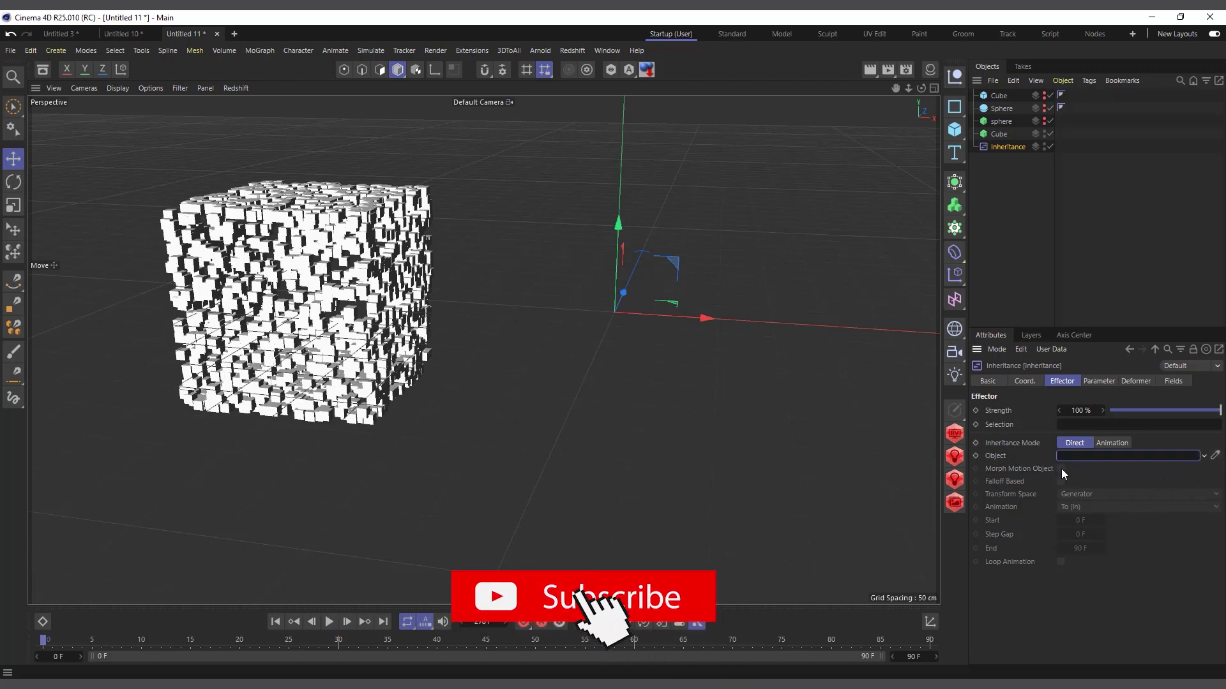
left_click_drag(994, 121, 1081, 457)
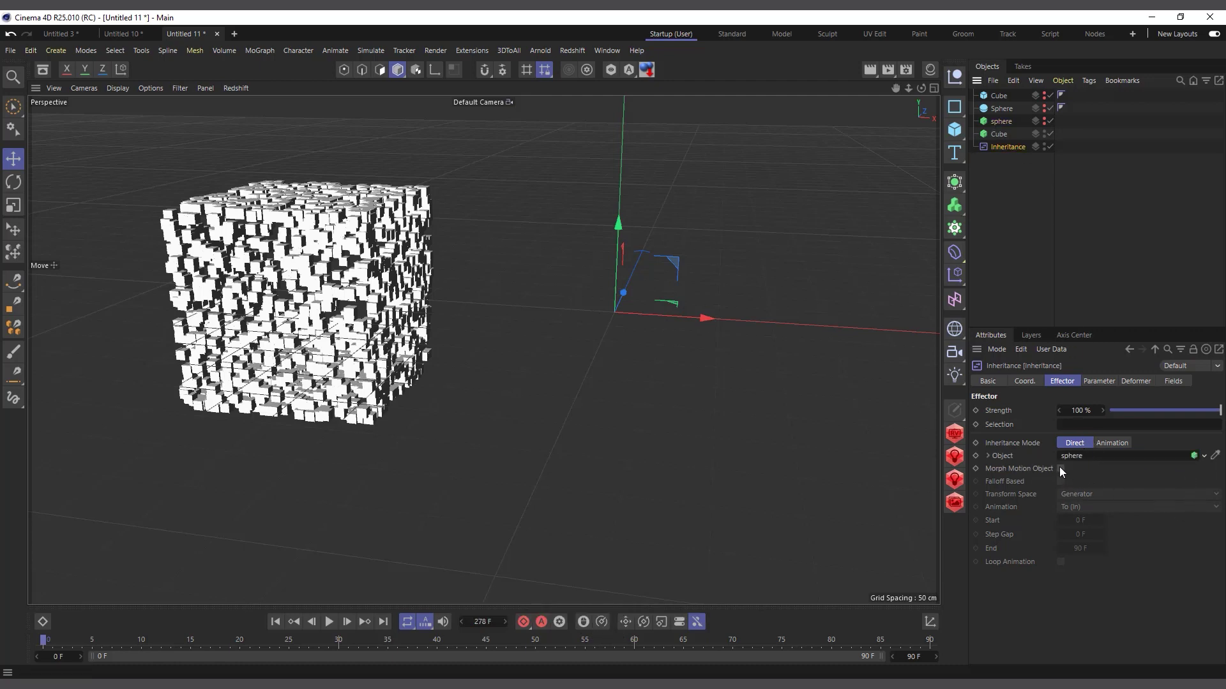
left_click(1059, 468)
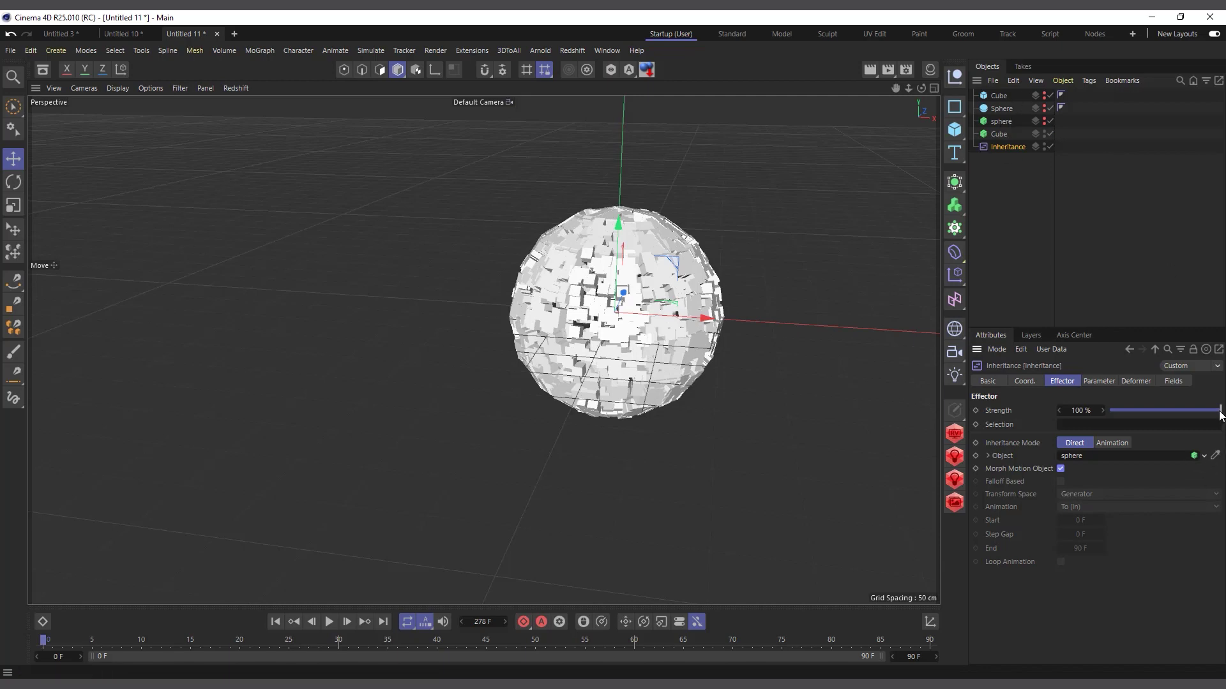
mouse_move(1216, 414)
left_mouse_down()
mouse_move(1130, 415)
mouse_move(1102, 431)
mouse_move(1187, 419)
mouse_move(980, 452)
left_mouse_up()
left_click_drag(1112, 410, 1221, 409)
- Add a Linear Field to the Inheritance effector and move it towards the cube-shaped matrix
left_click(1169, 382)
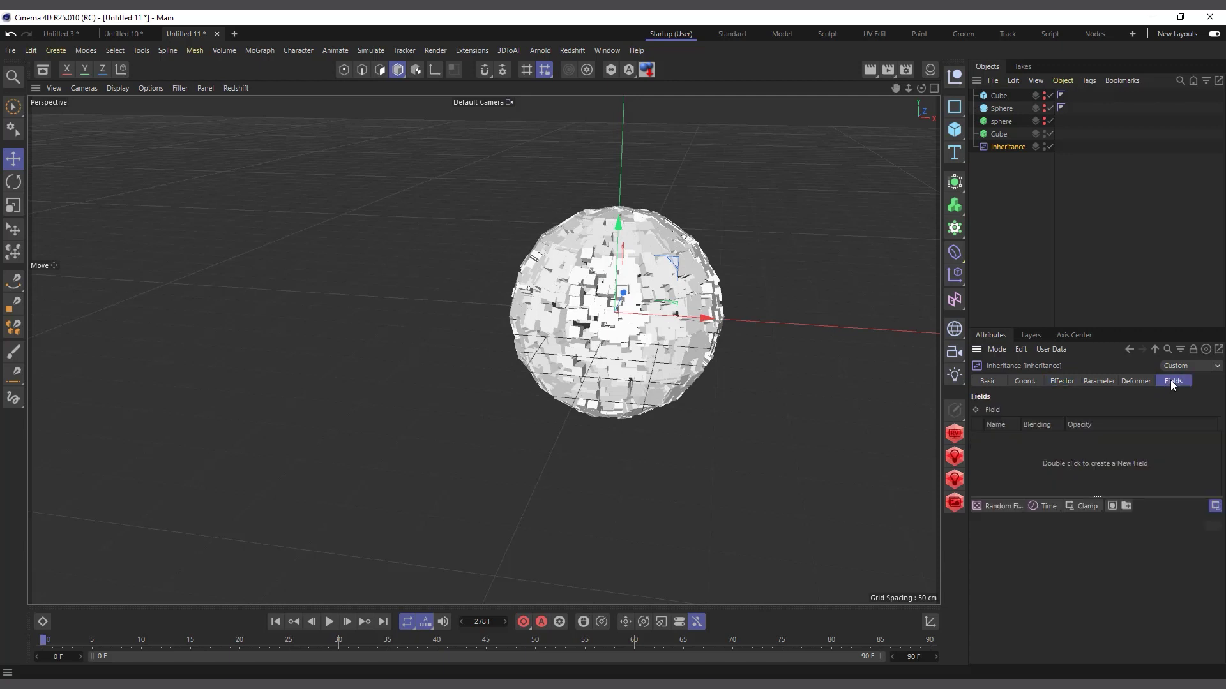
left_click_drag(1010, 509, 829, 463)
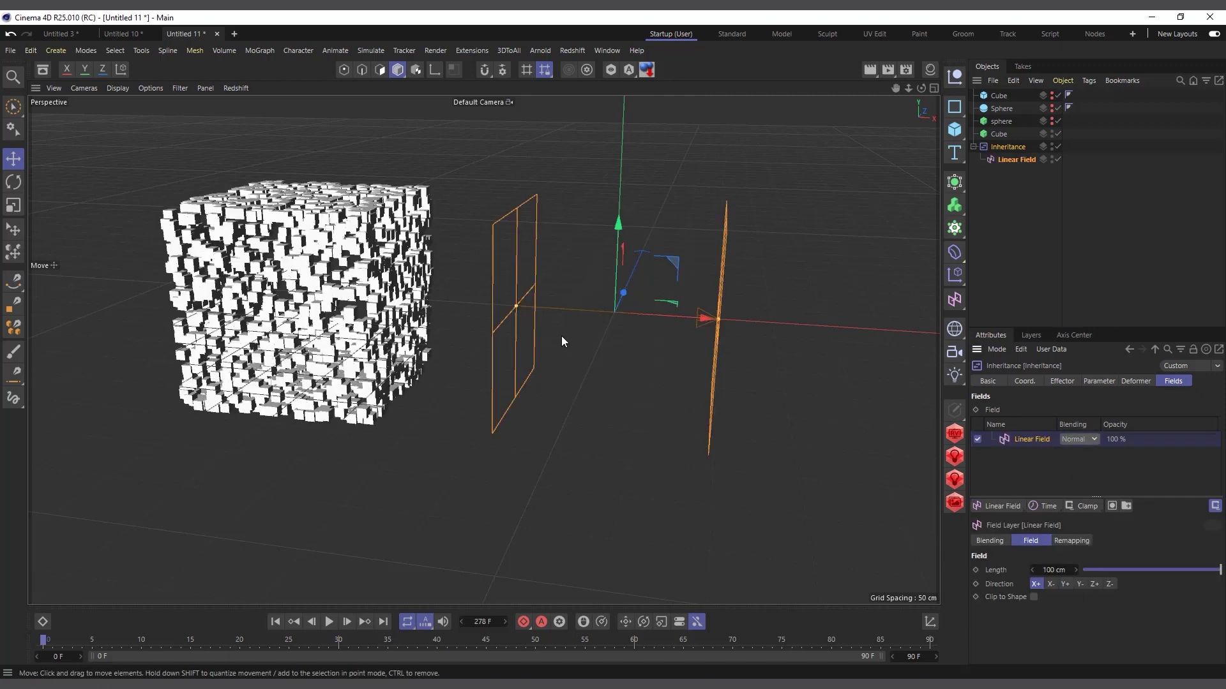
left_click_drag(664, 316, 547, 375)
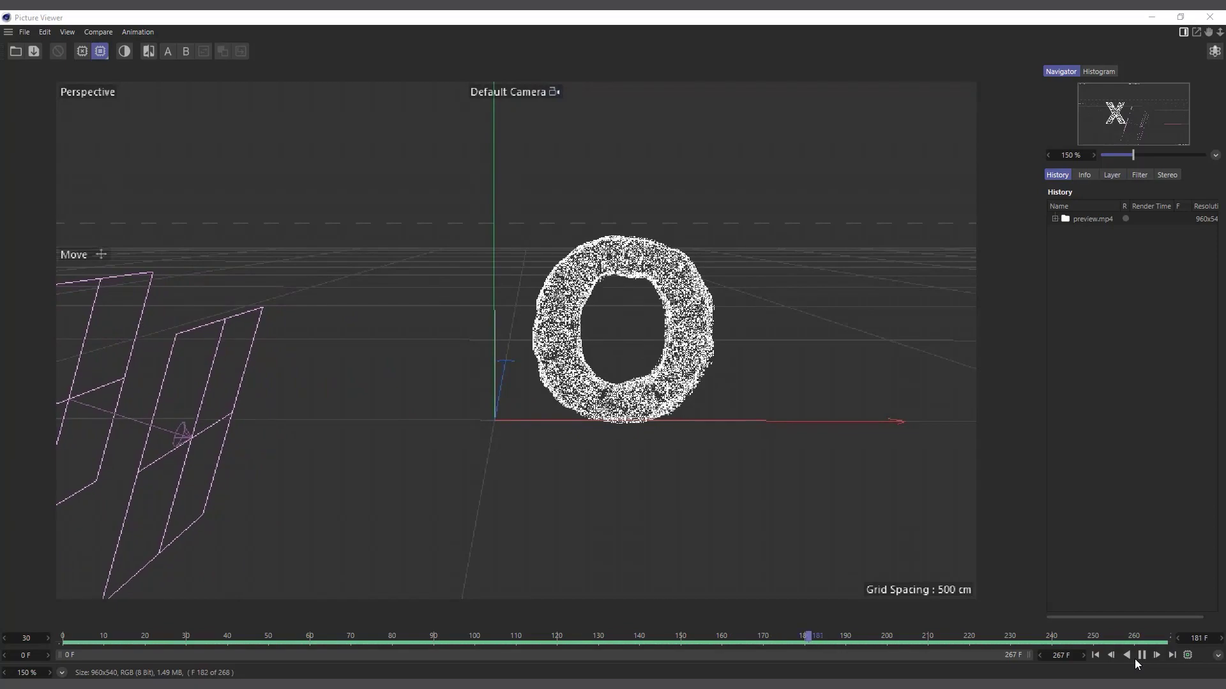
- Replay the preview.mp4 morph animation from its first frame in the Picture Viewer, and close the viewer
left_click(1096, 655)
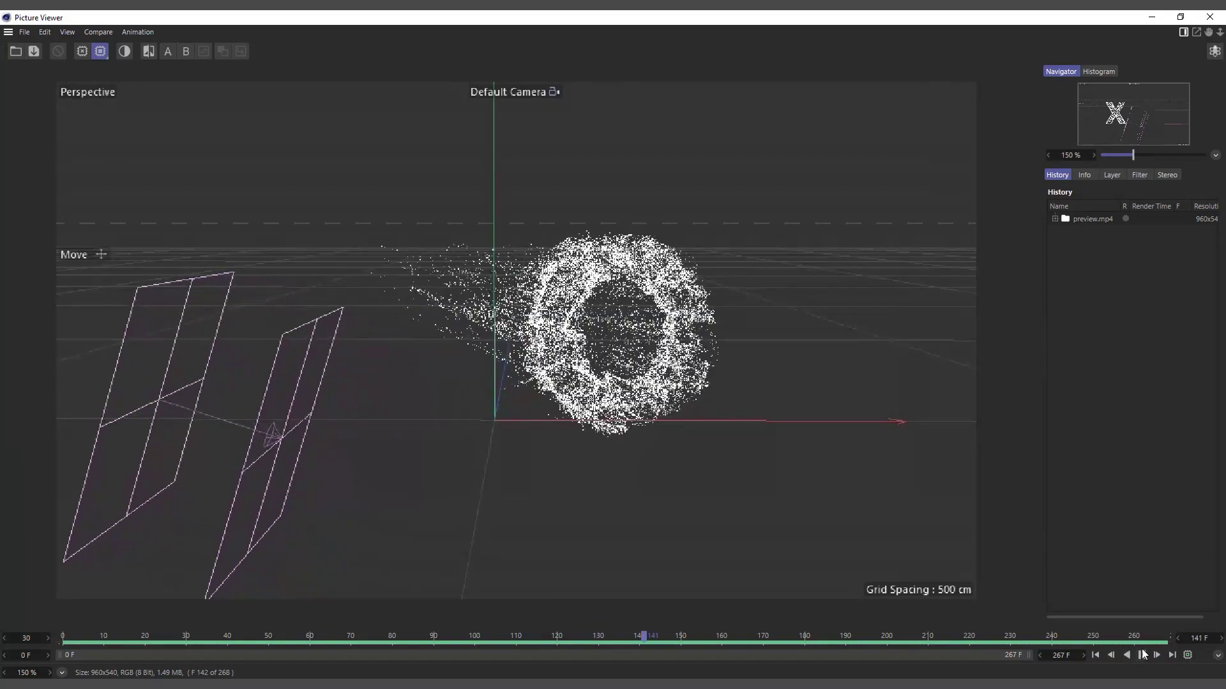
left_click(1142, 656)
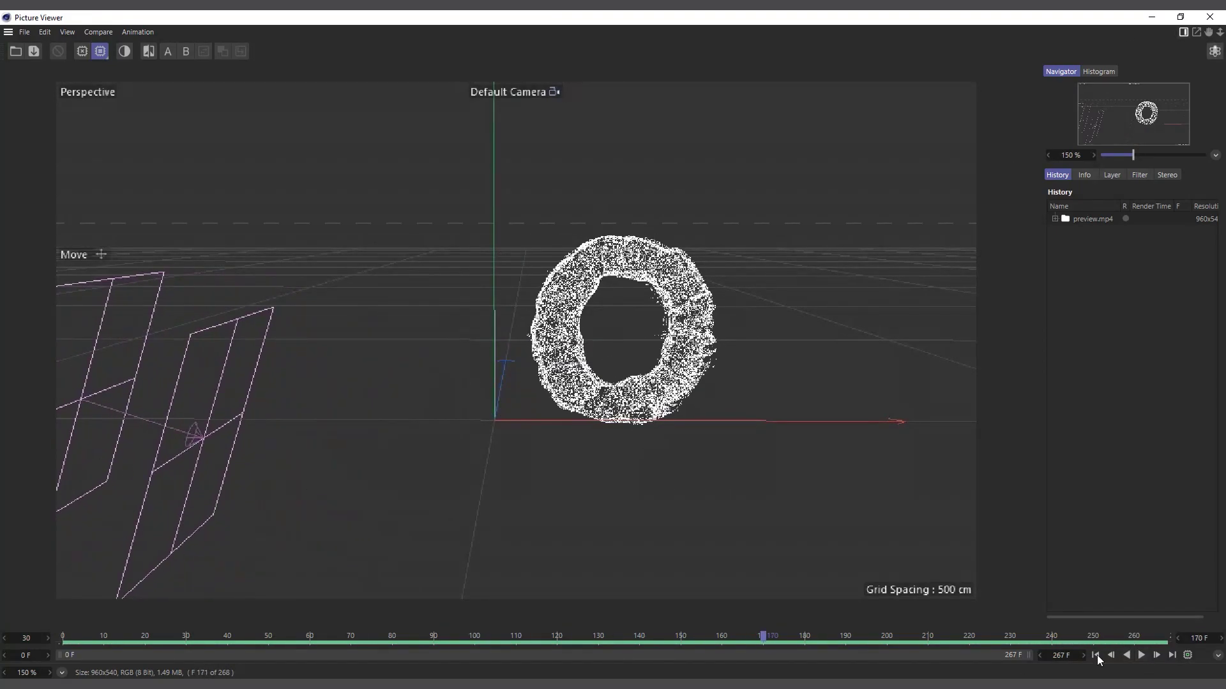
left_click(1096, 655)
left_click(1142, 656)
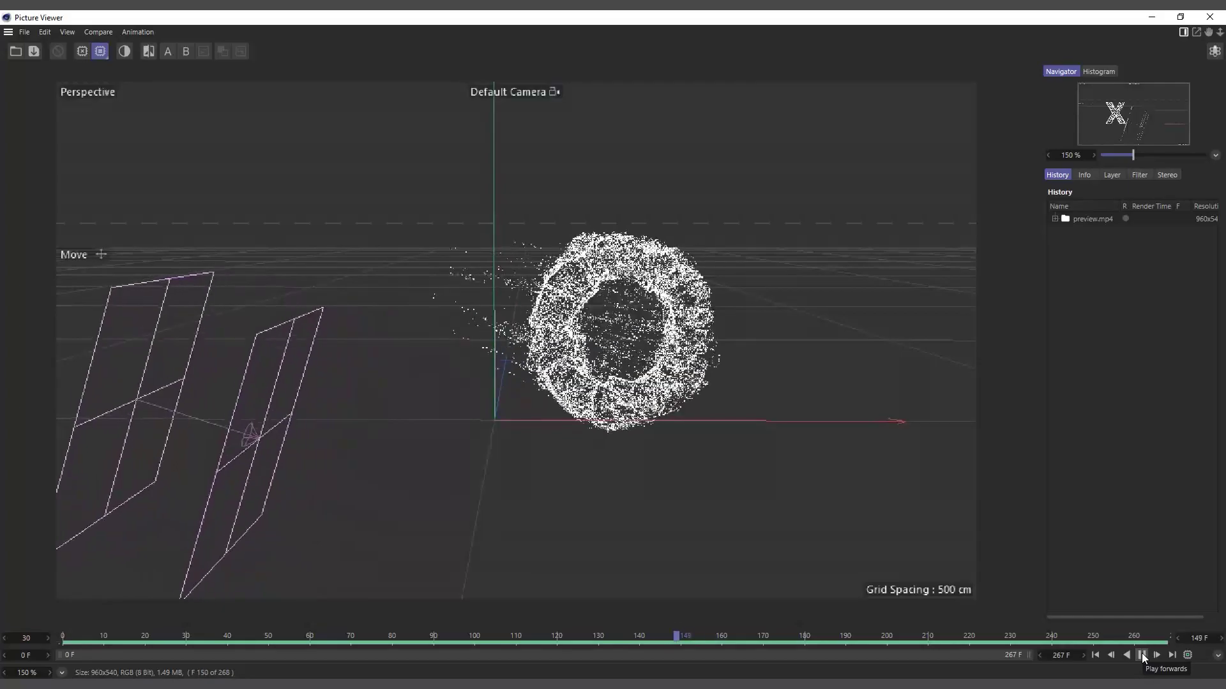
left_click(1209, 17)
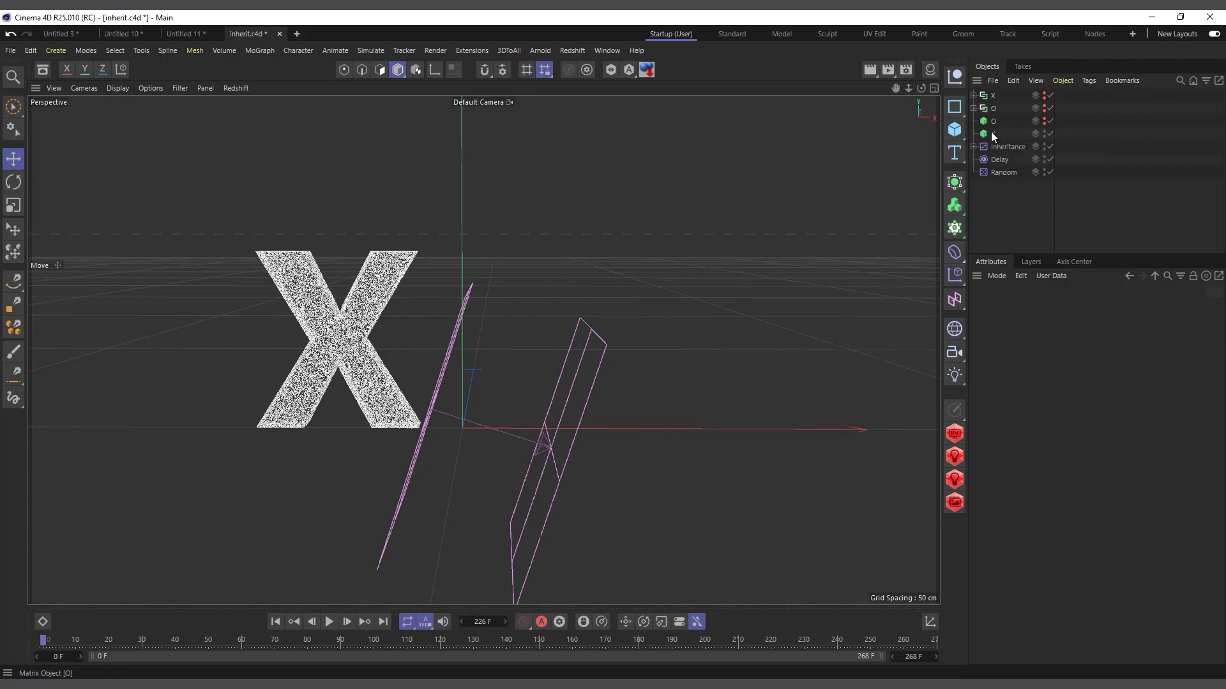
- Examine the X and O Connect objects and the Text object nested inside each one
left_click(988, 100)
left_click(973, 96)
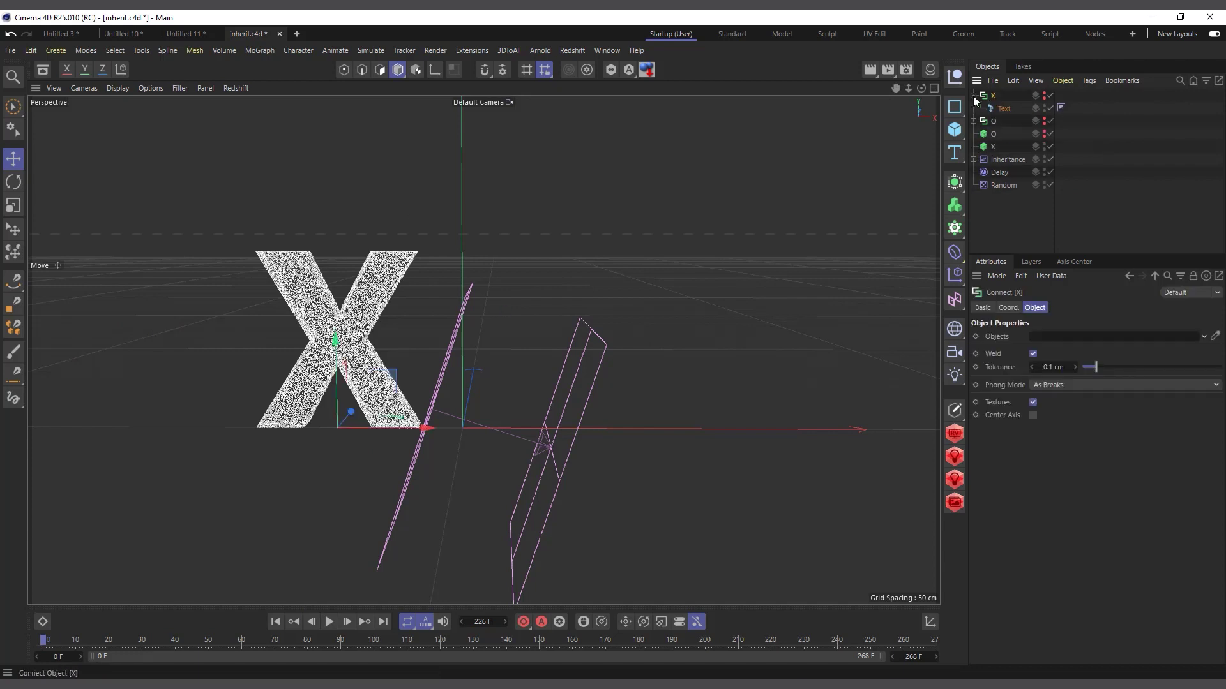
left_click(1004, 109)
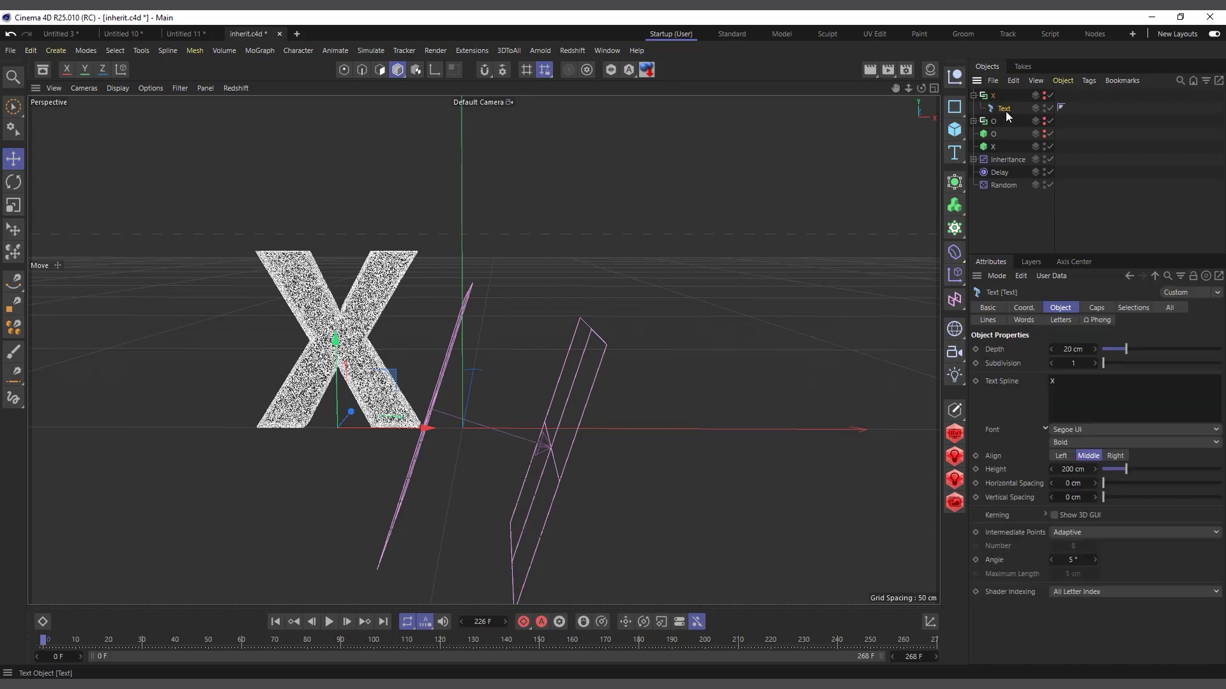
left_click(973, 121)
left_click(1003, 134)
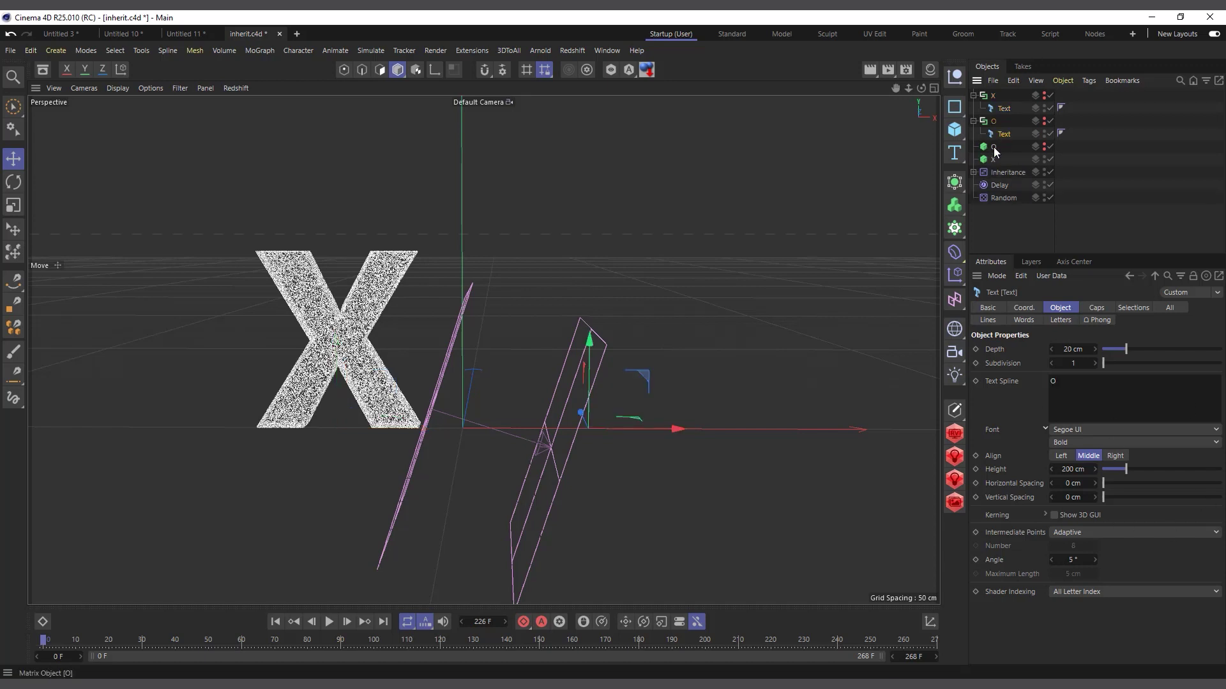
left_click(995, 122)
left_click(972, 122)
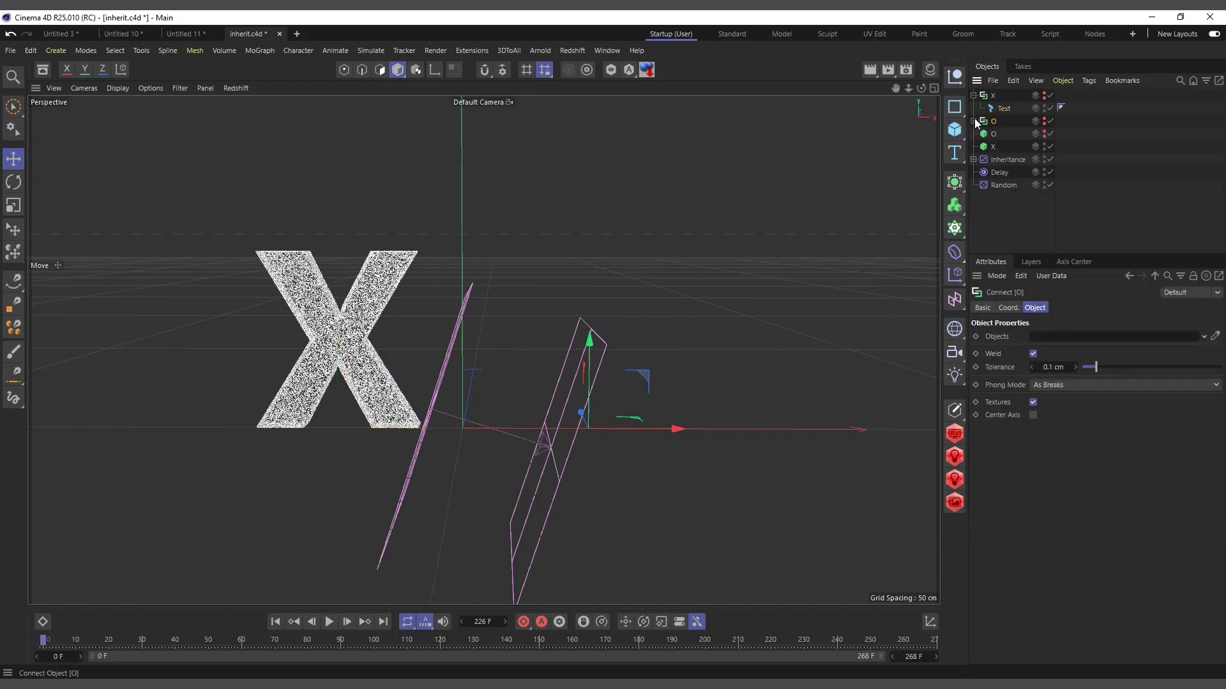
left_click(973, 96)
left_click(990, 97)
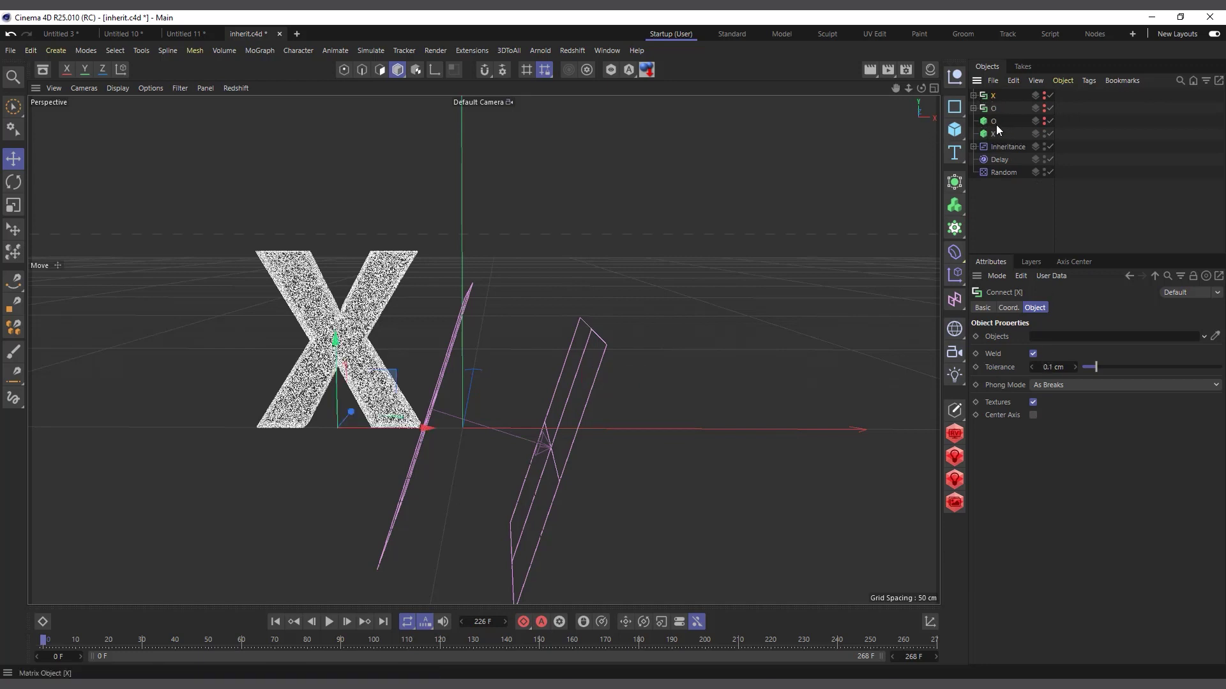
- Examine the shared settings of the O and X Matrix objects and briefly play the animation
left_click(994, 134)
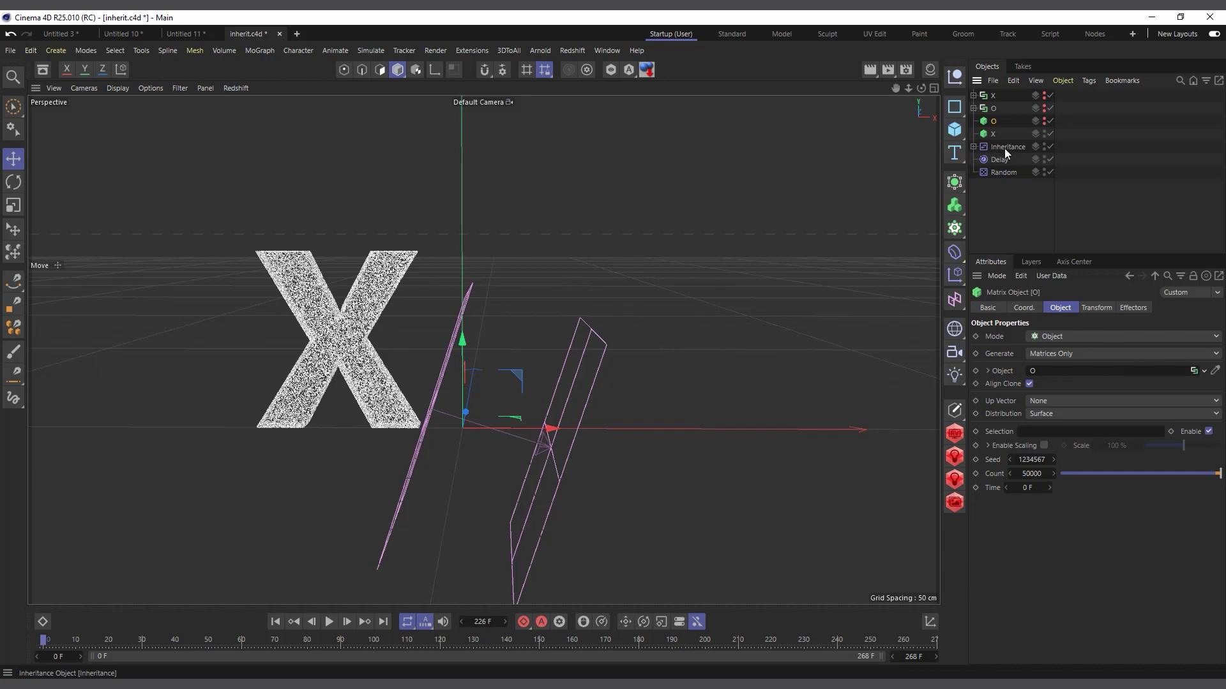
left_click_drag(1003, 131, 997, 137)
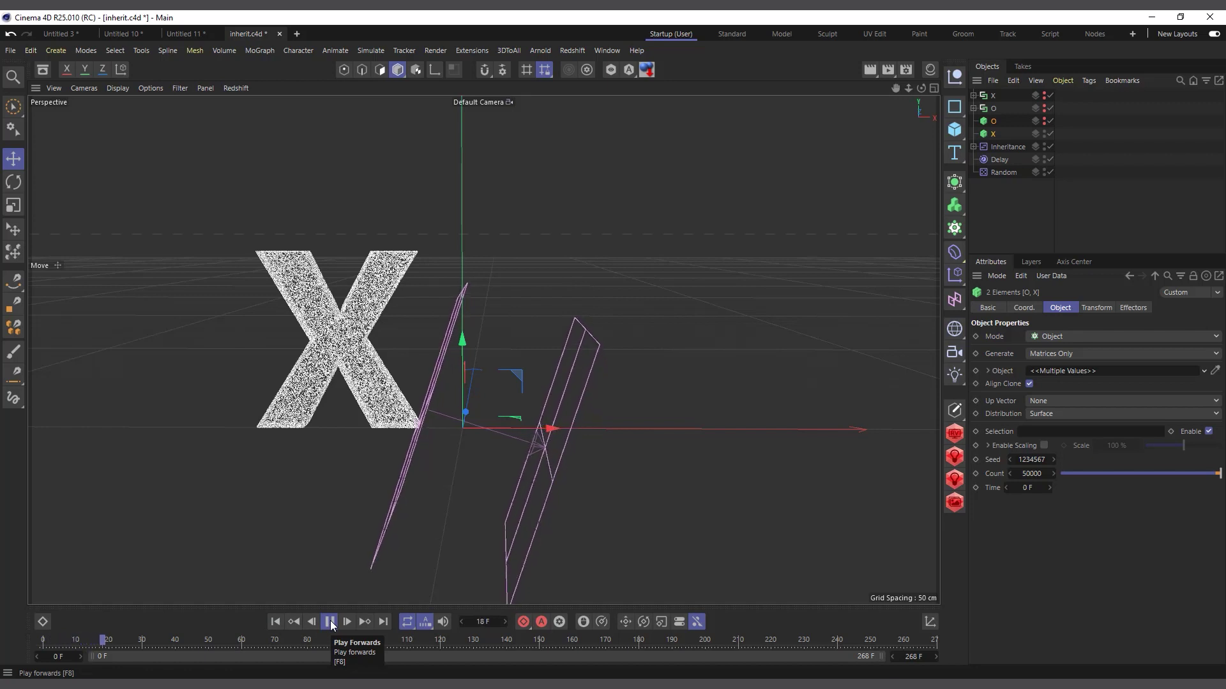
left_click(330, 622)
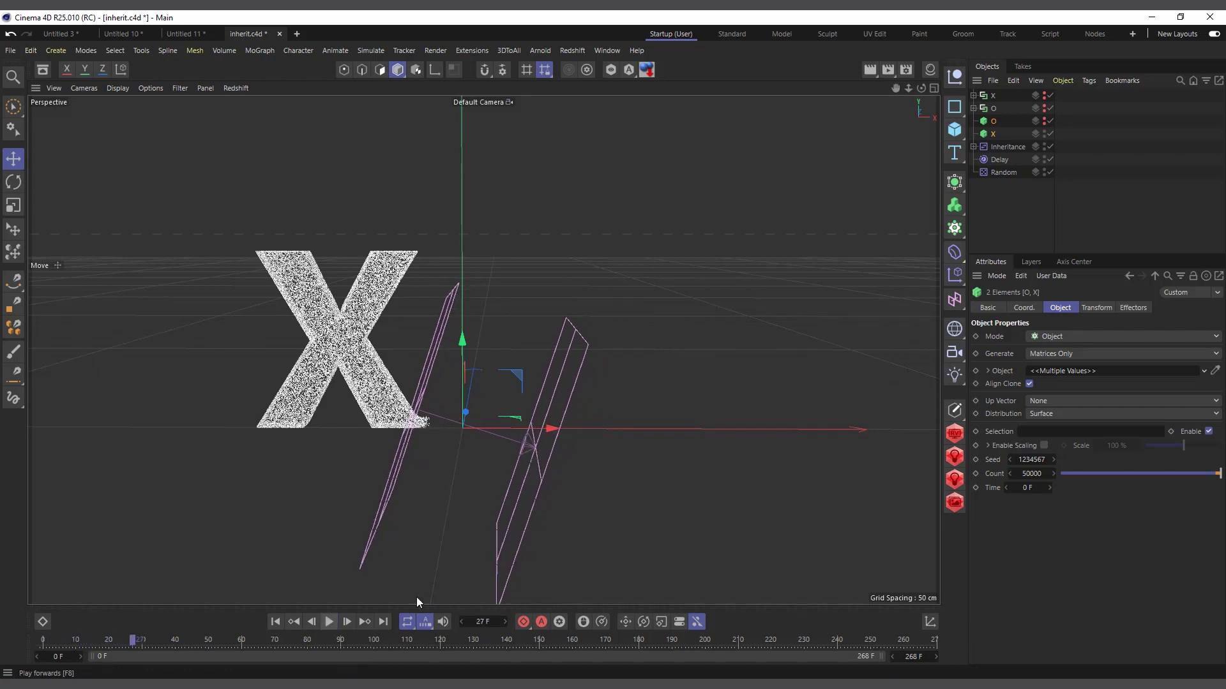
- Examine the Inheritance effector's morph settings and its list of fields
left_click(1017, 147)
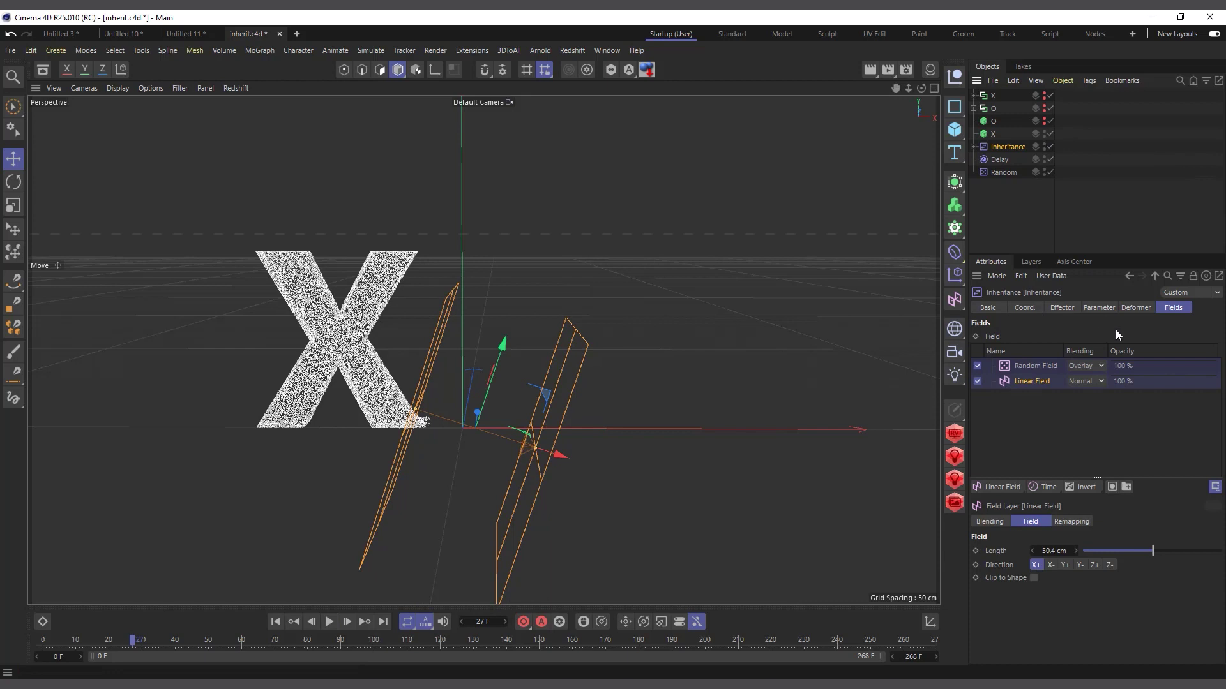
left_click(1070, 307)
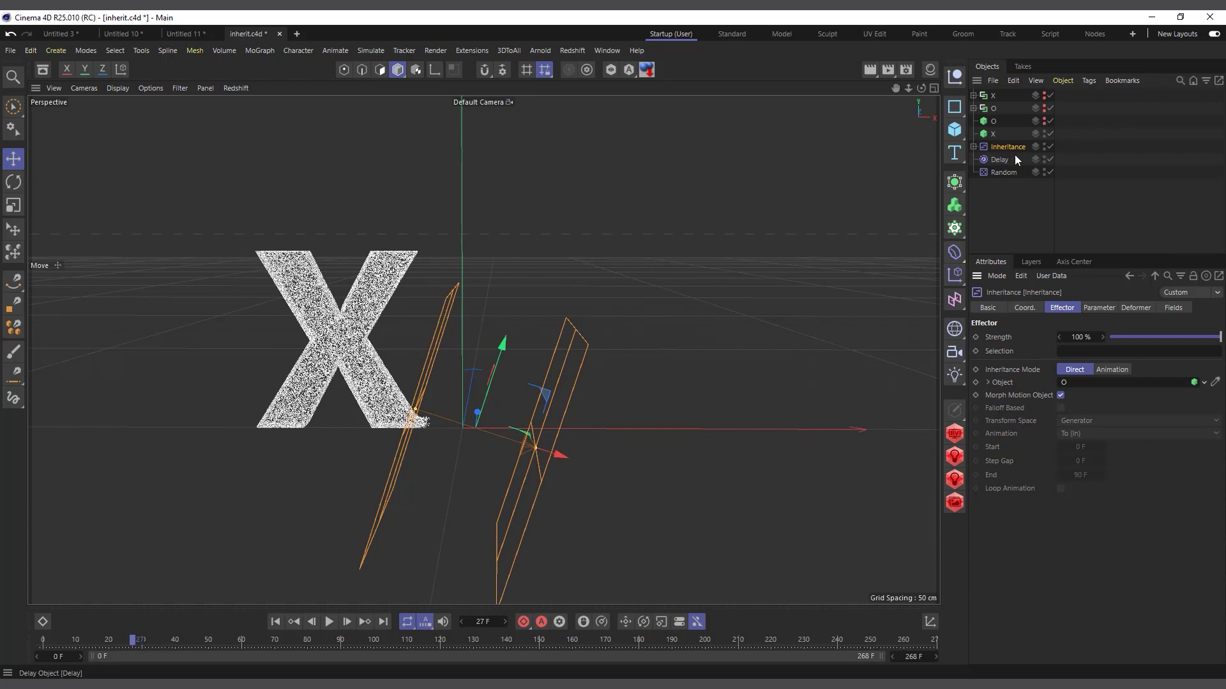
left_click(1171, 308)
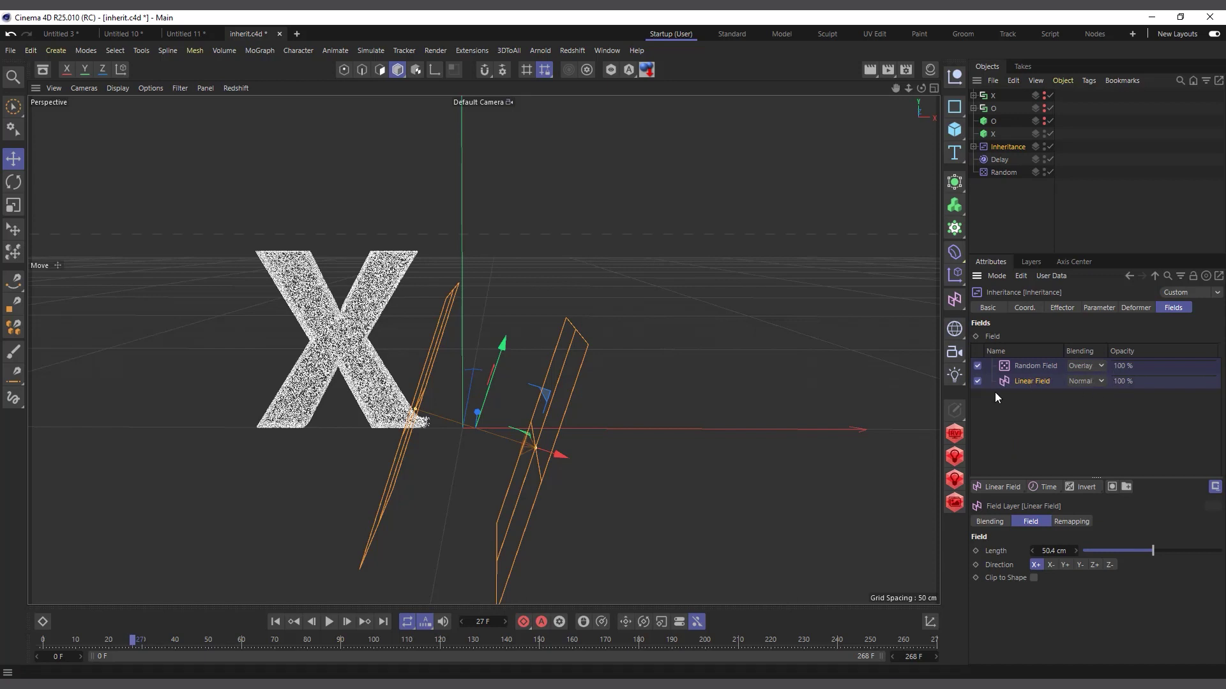
- Play the morph animation from the first frame and pause it partway through the morph
left_click(277, 621)
left_click(328, 621)
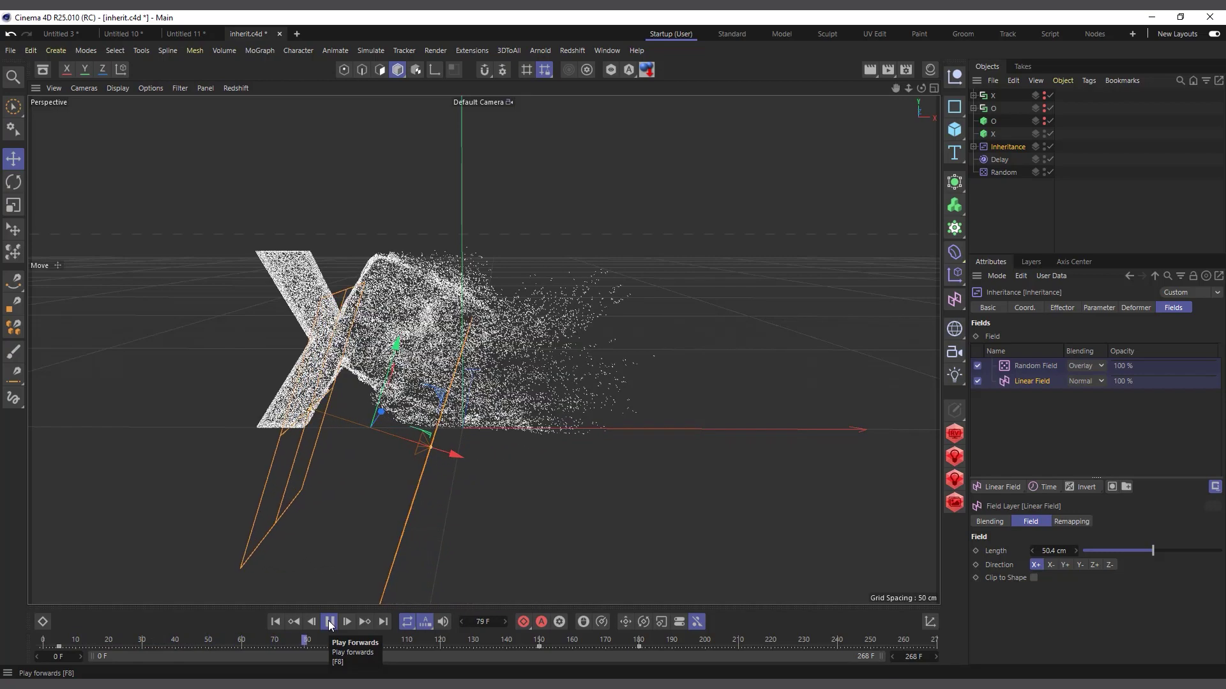
left_click(329, 622)
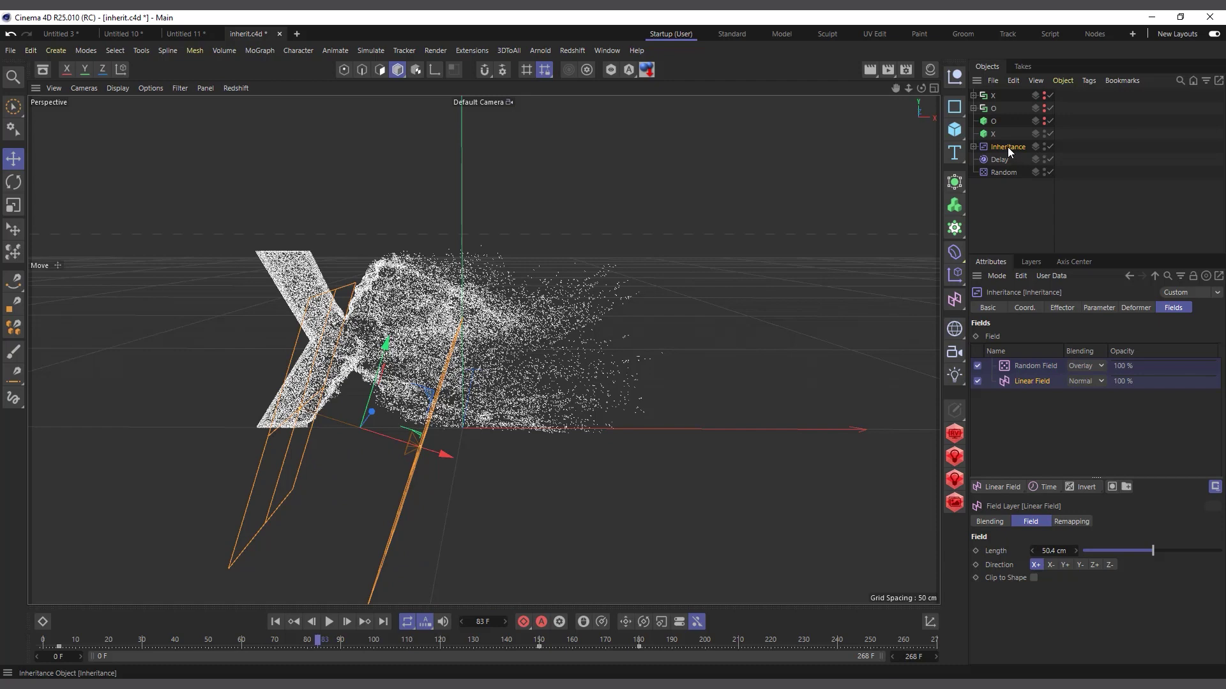
- Reveal the fields under the Inheritance effector and examine how the Linear Field moves during playback
left_click(973, 148)
left_click(1015, 173)
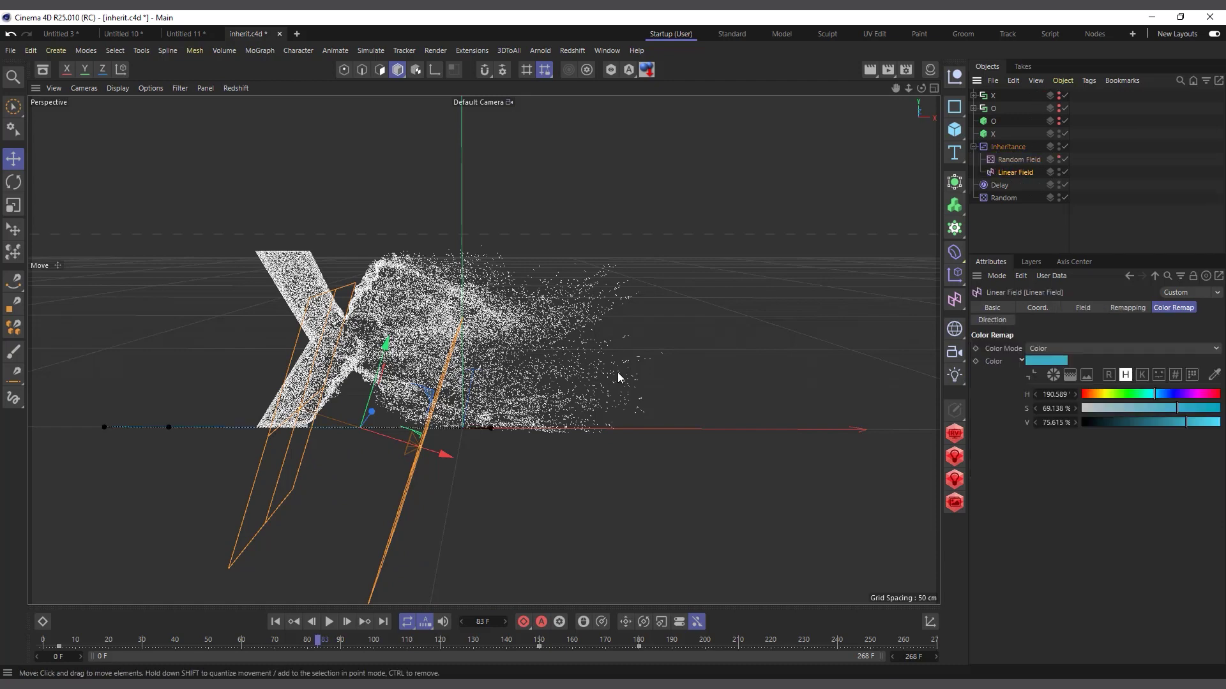
left_click(329, 622)
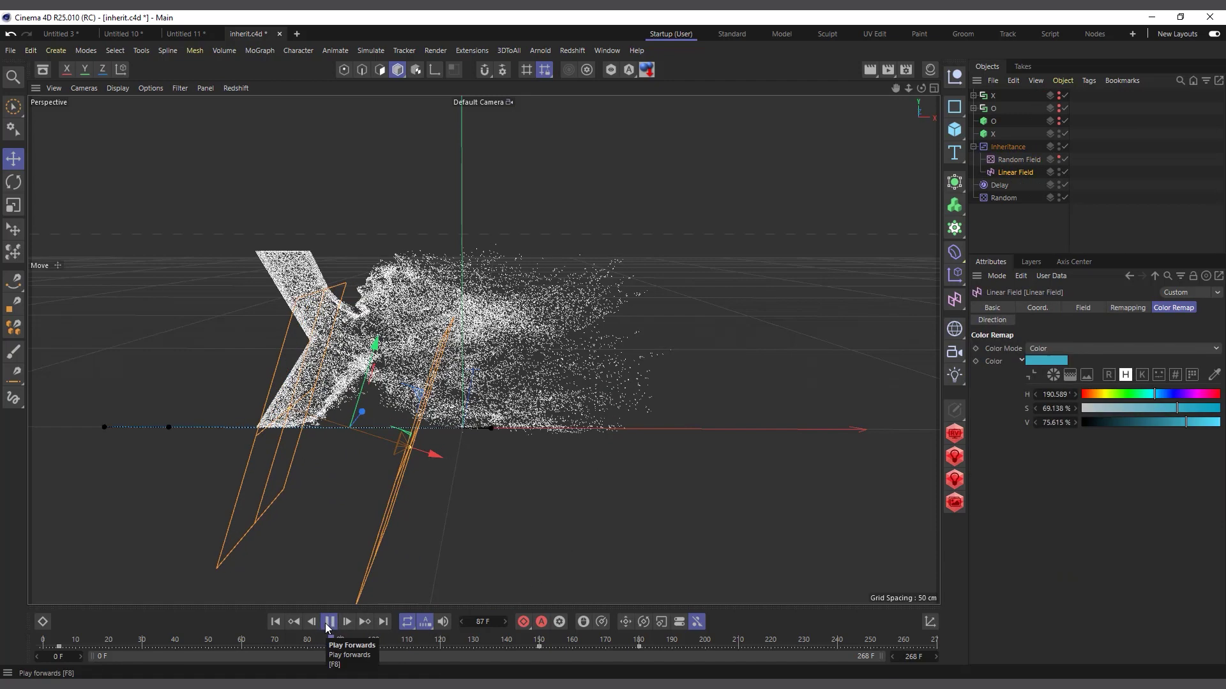
left_click(330, 622)
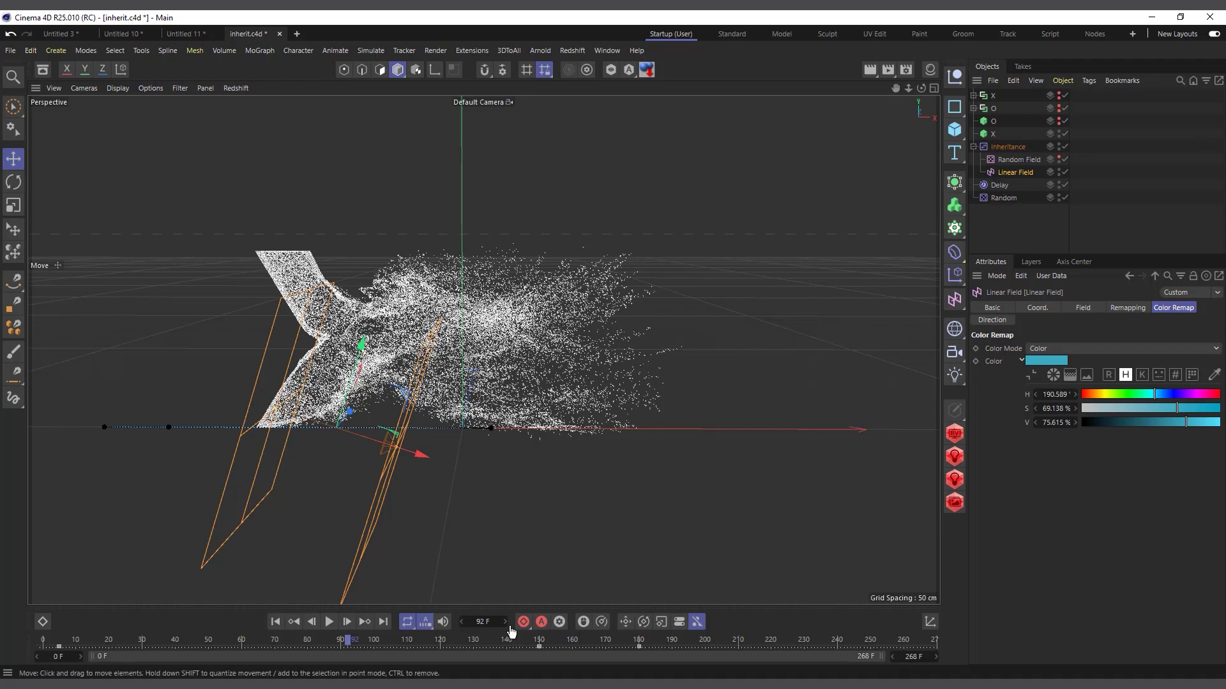
left_click(329, 623)
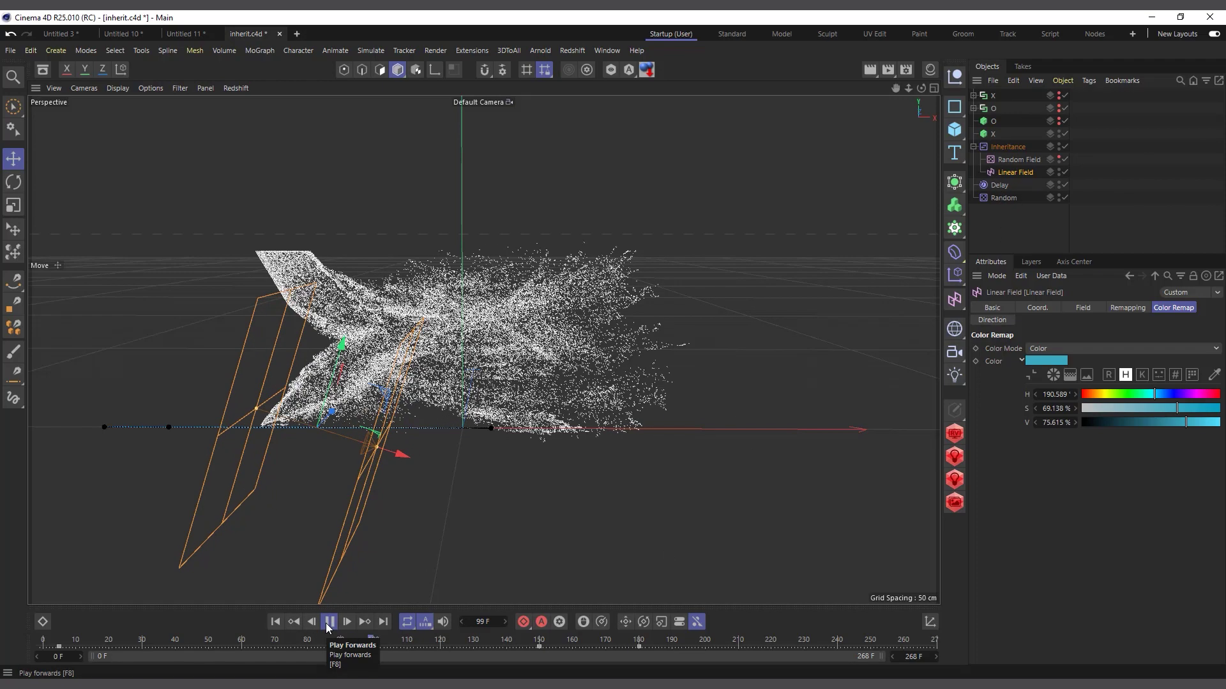
- Examine the X Matrix's effector list and the Random effector's parameters and fields while playing more of the animation
left_click(1001, 147)
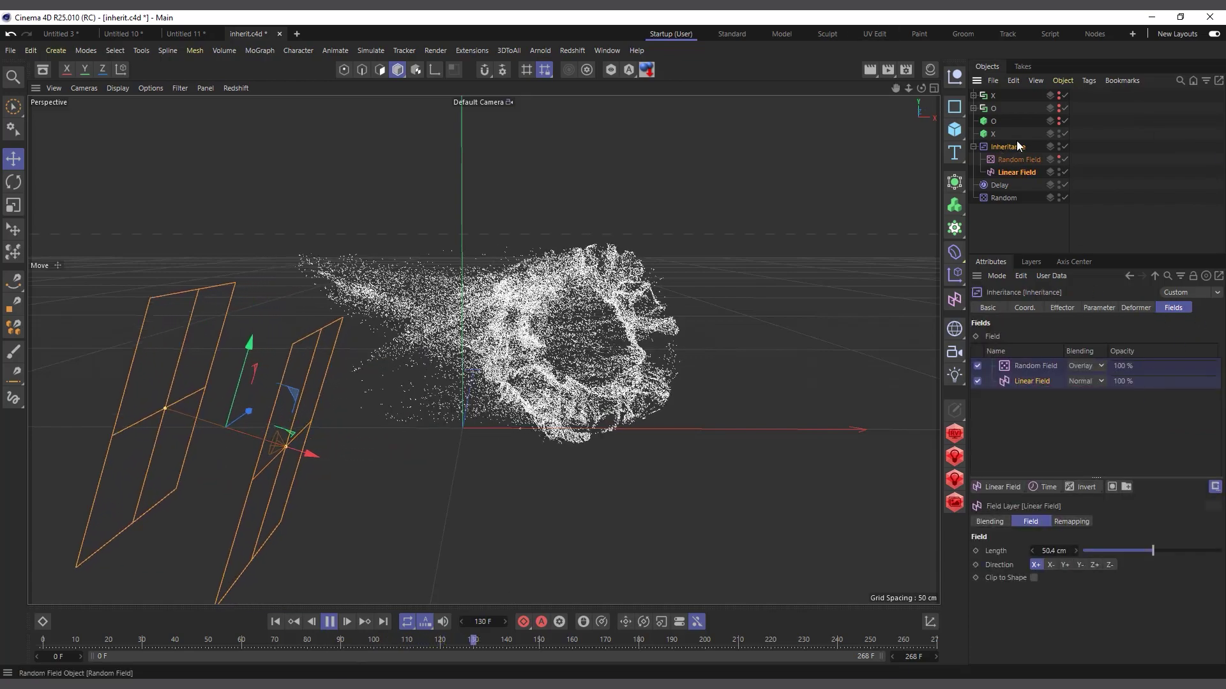
left_click(994, 132)
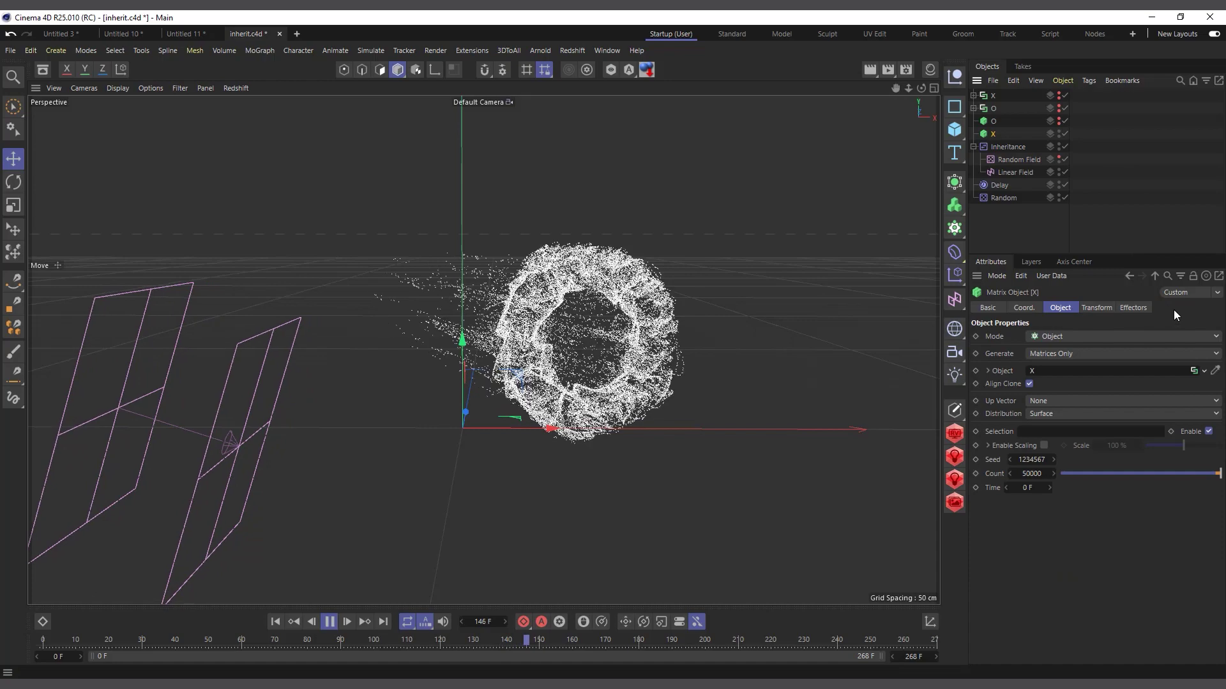
left_click(1127, 308)
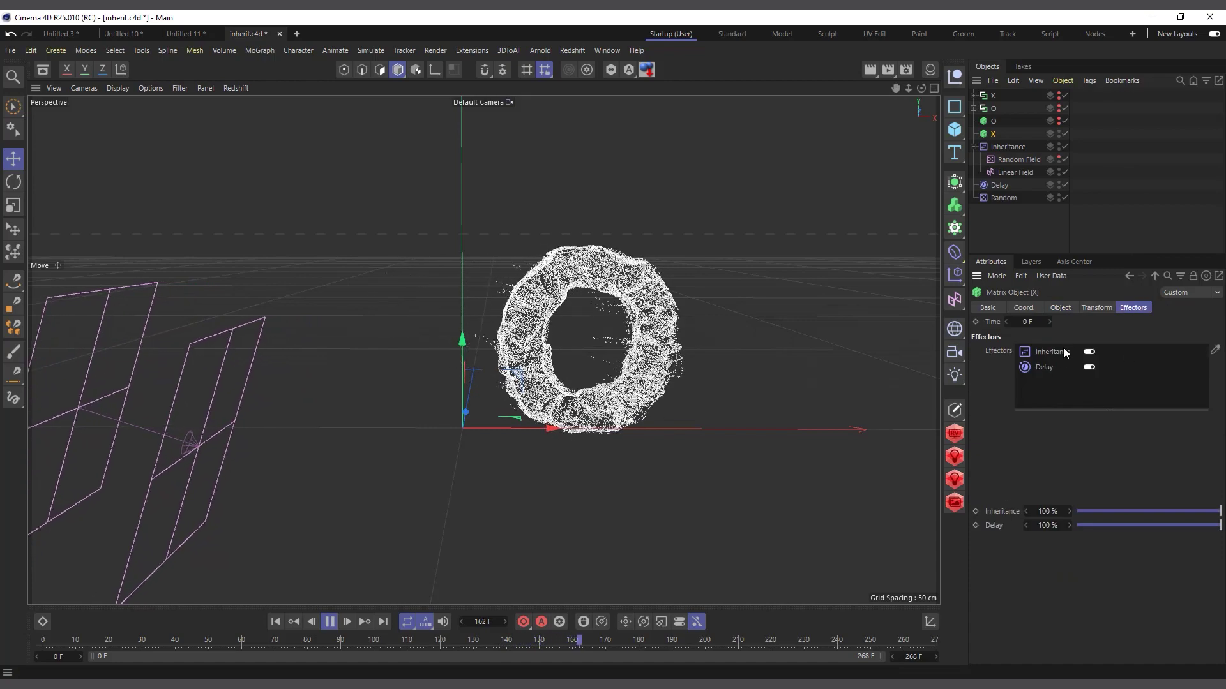
left_click(330, 621)
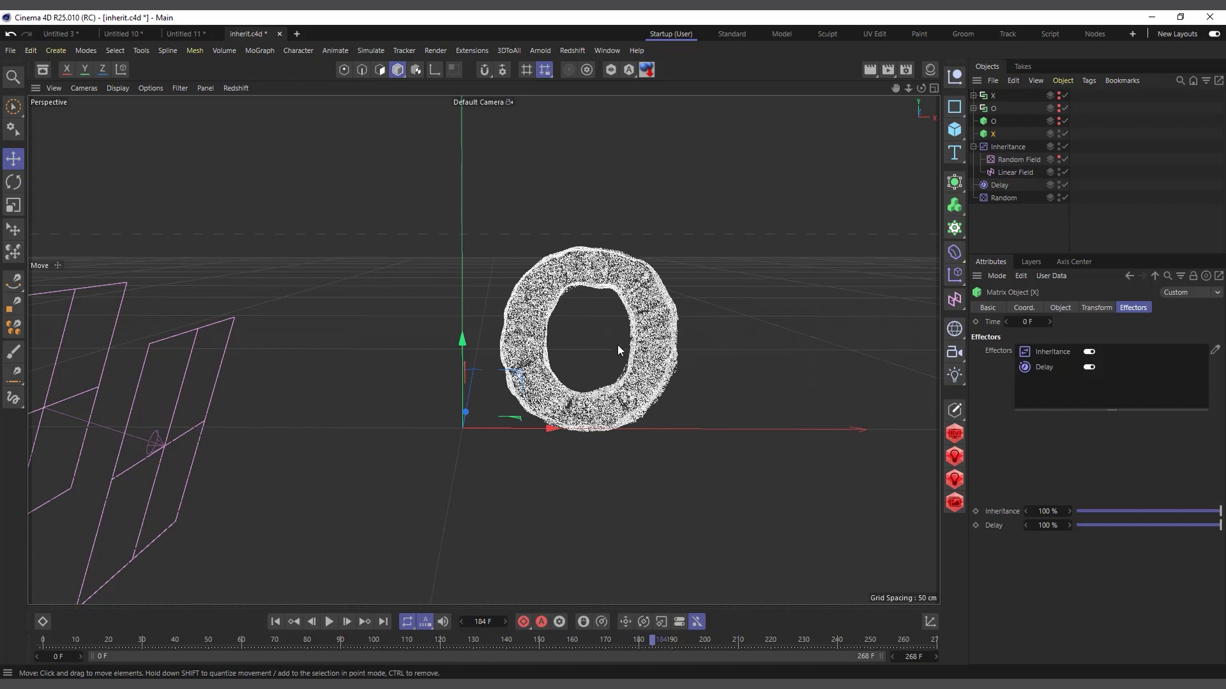
left_click(1000, 197)
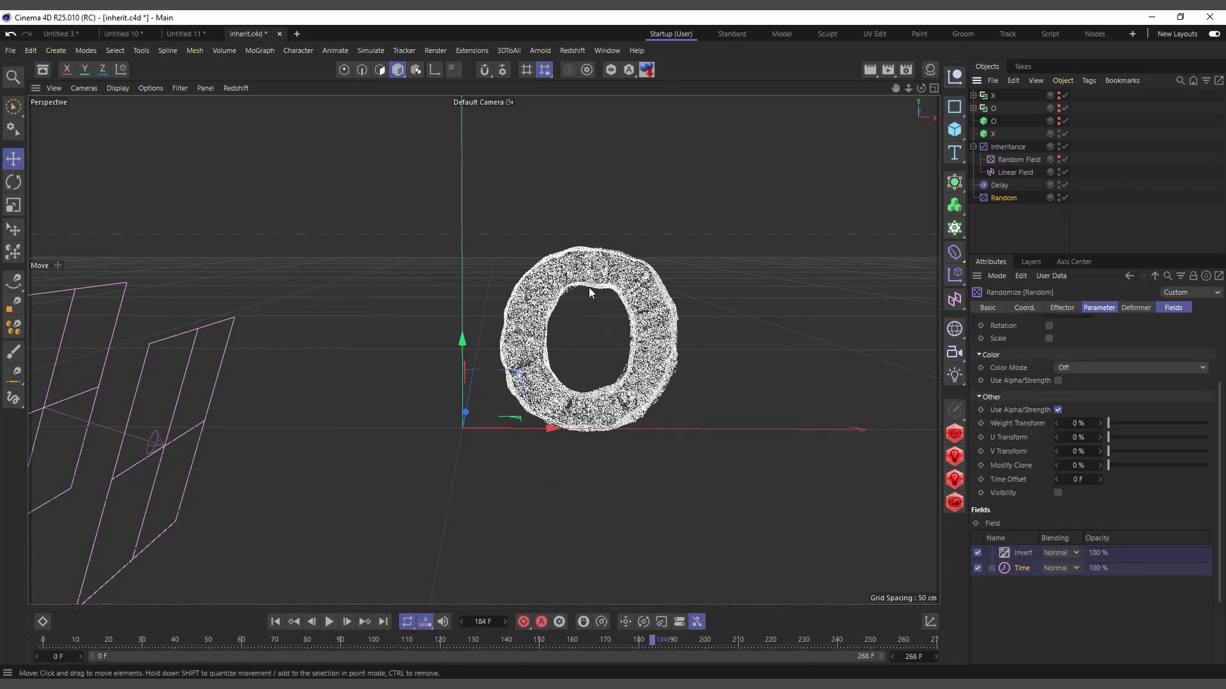
left_click(328, 622)
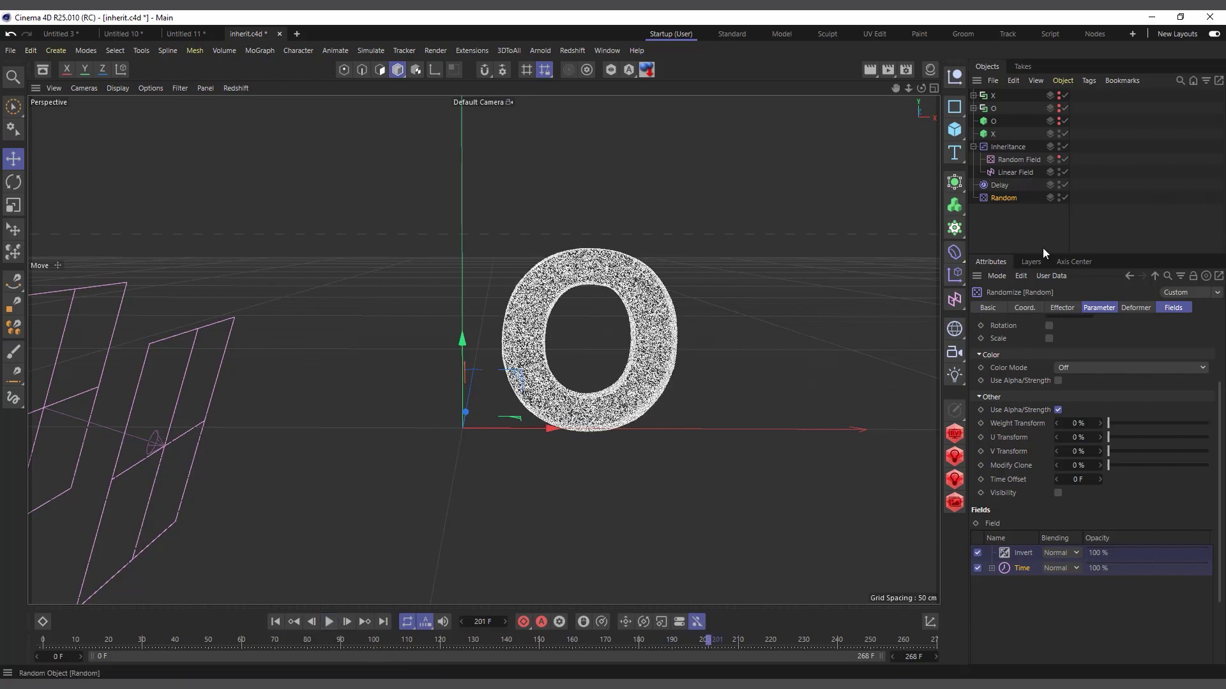
- Examine the Random effector's field list, then replay the morph from the first frame and pause it partway
left_click(1177, 308)
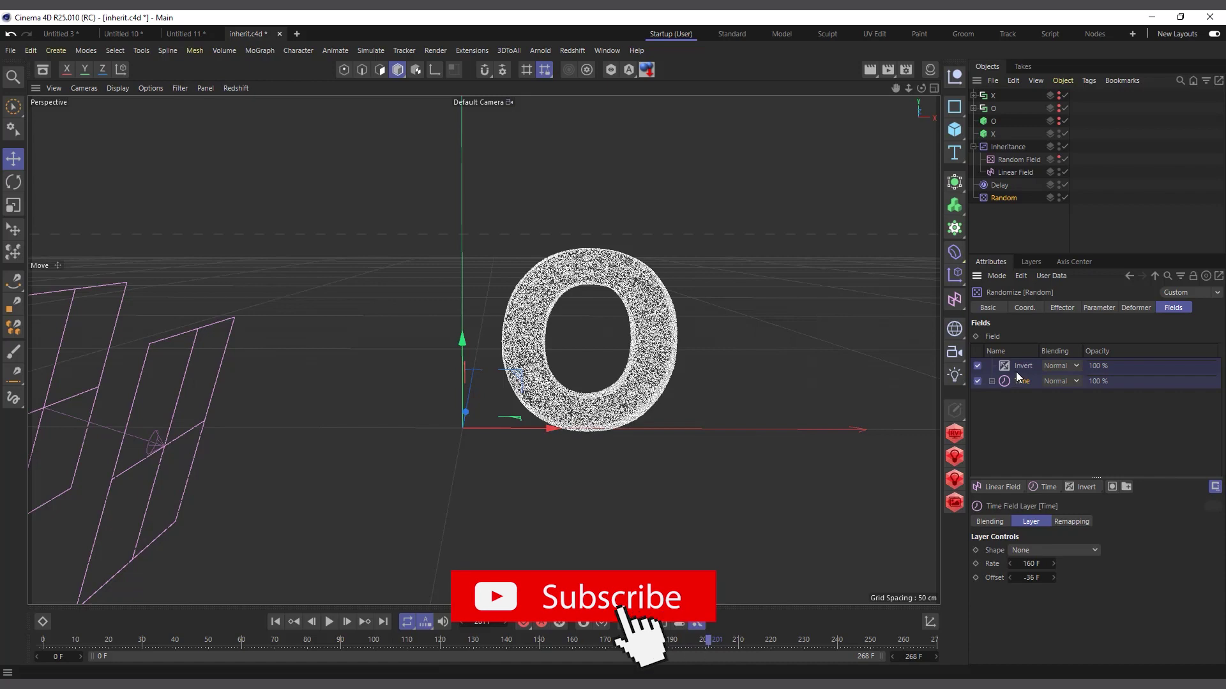
left_click(329, 622)
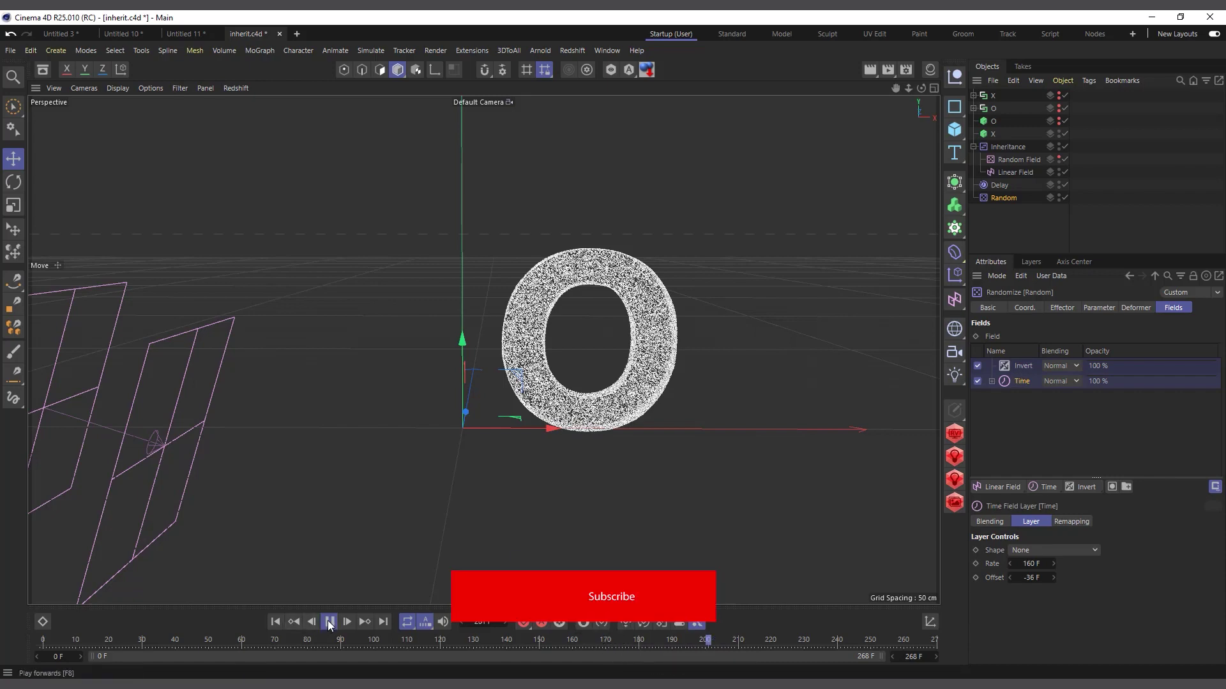
left_click(275, 623)
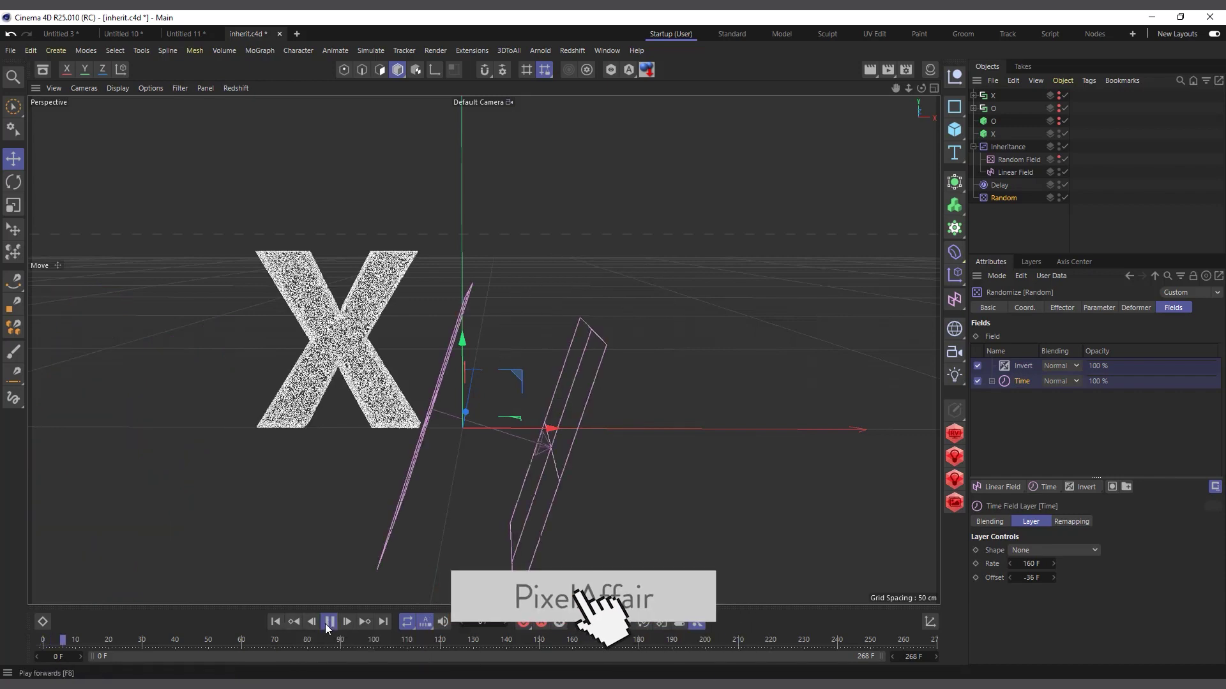
left_click(329, 624)
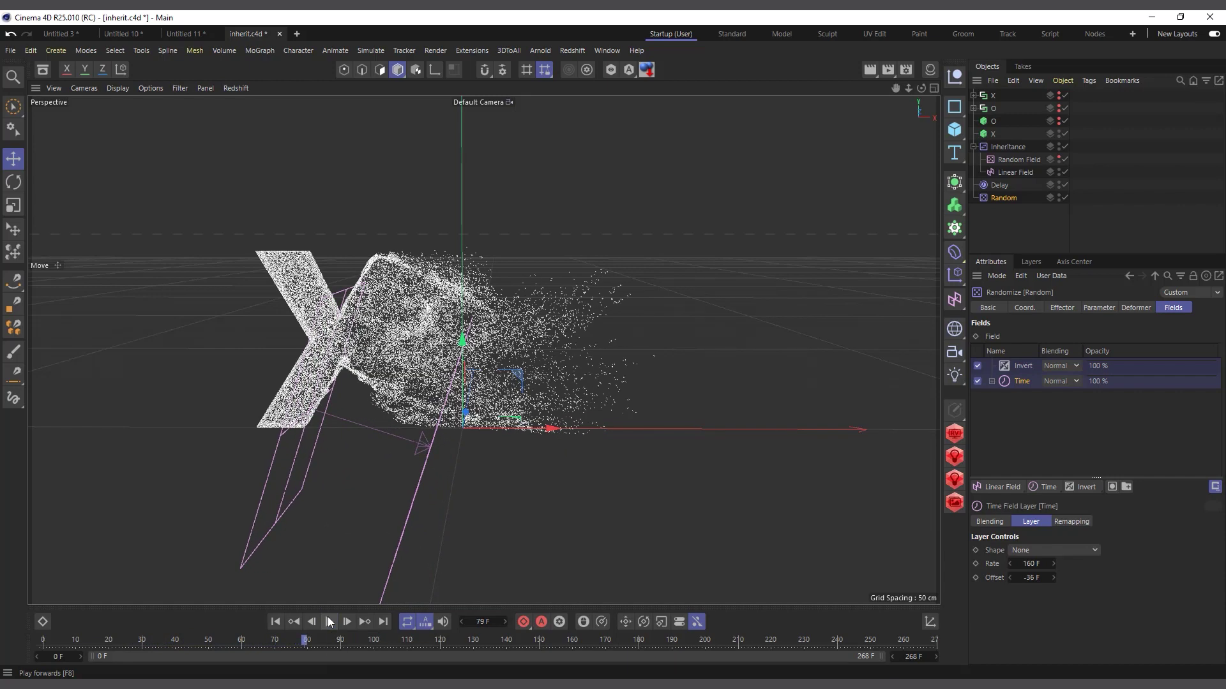
- Return to the first frame and set the Count of both the O and X Matrix objects to 10000
left_click(276, 622)
left_click(1007, 121)
left_click(994, 134, "ctrl")
double_click(1032, 474)
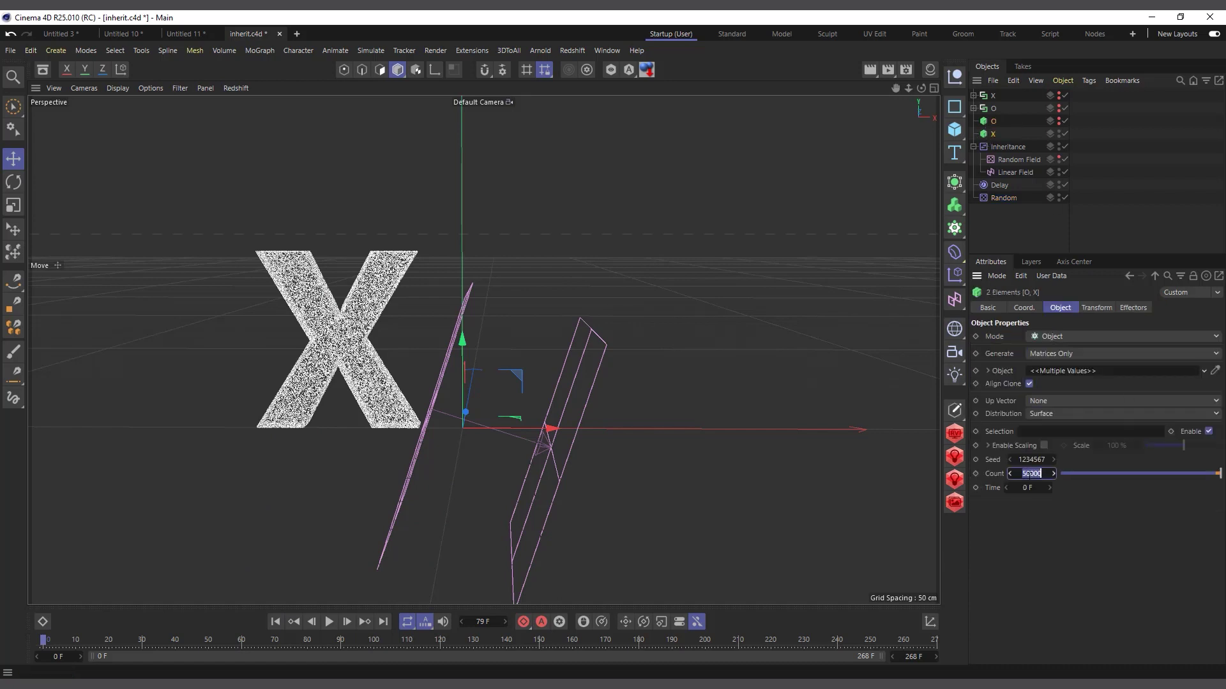
left_click(1024, 474)
type("1")
key("Return")
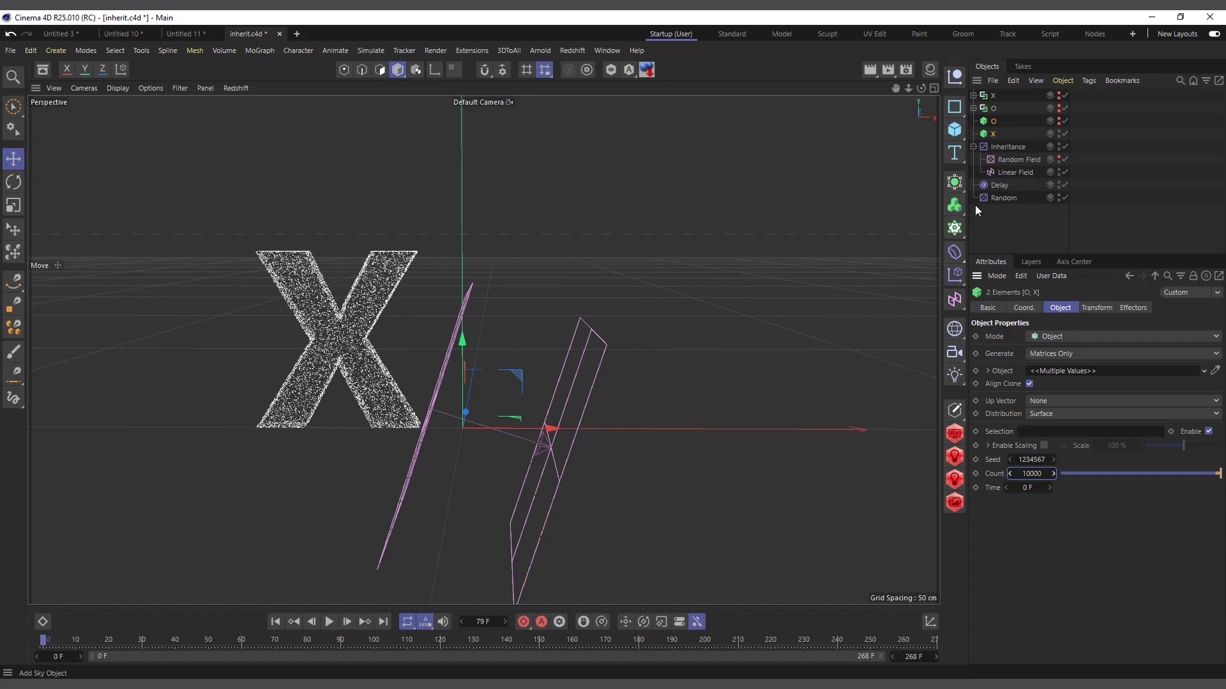
left_click(987, 227)
- Create a Volume Builder and make the X Matrix object its child
left_click(998, 135)
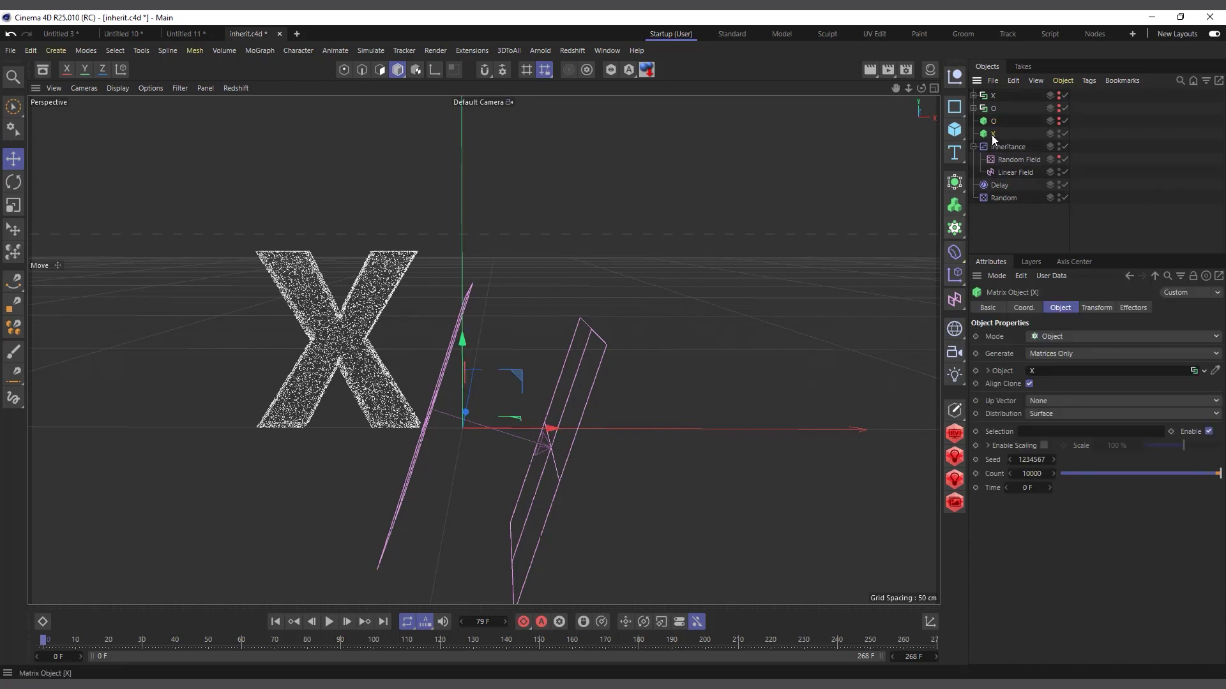
left_click(254, 51)
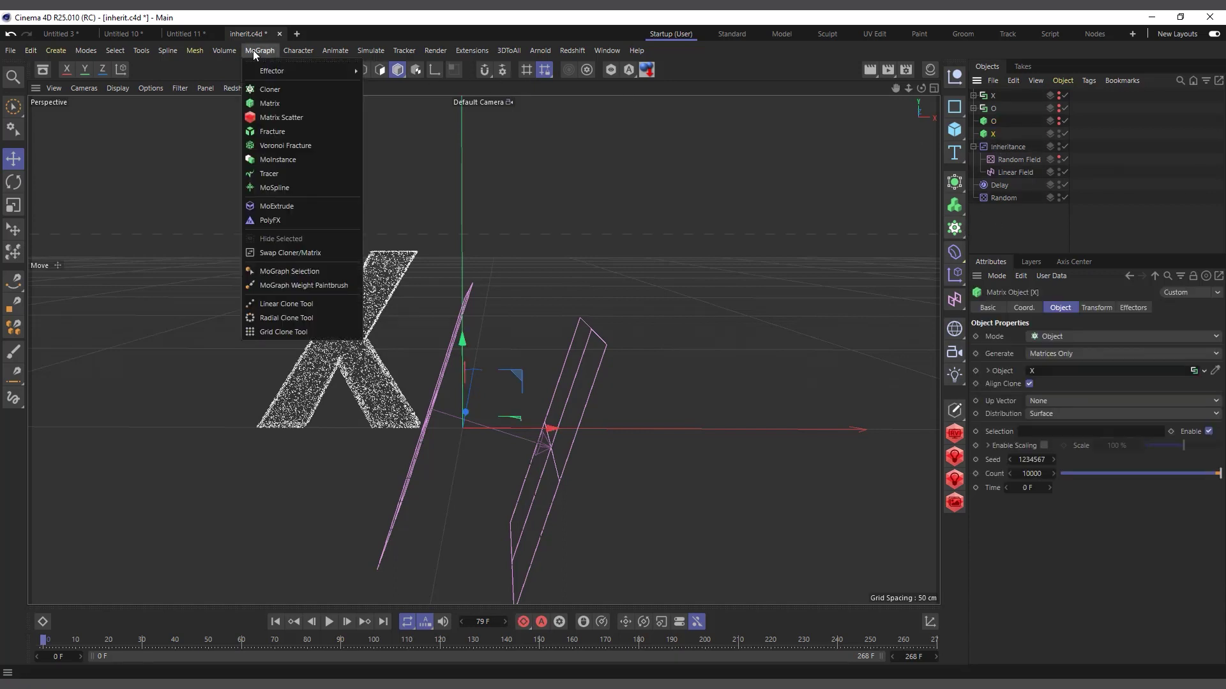
mouse_move(258, 71)
mouse_move(224, 51)
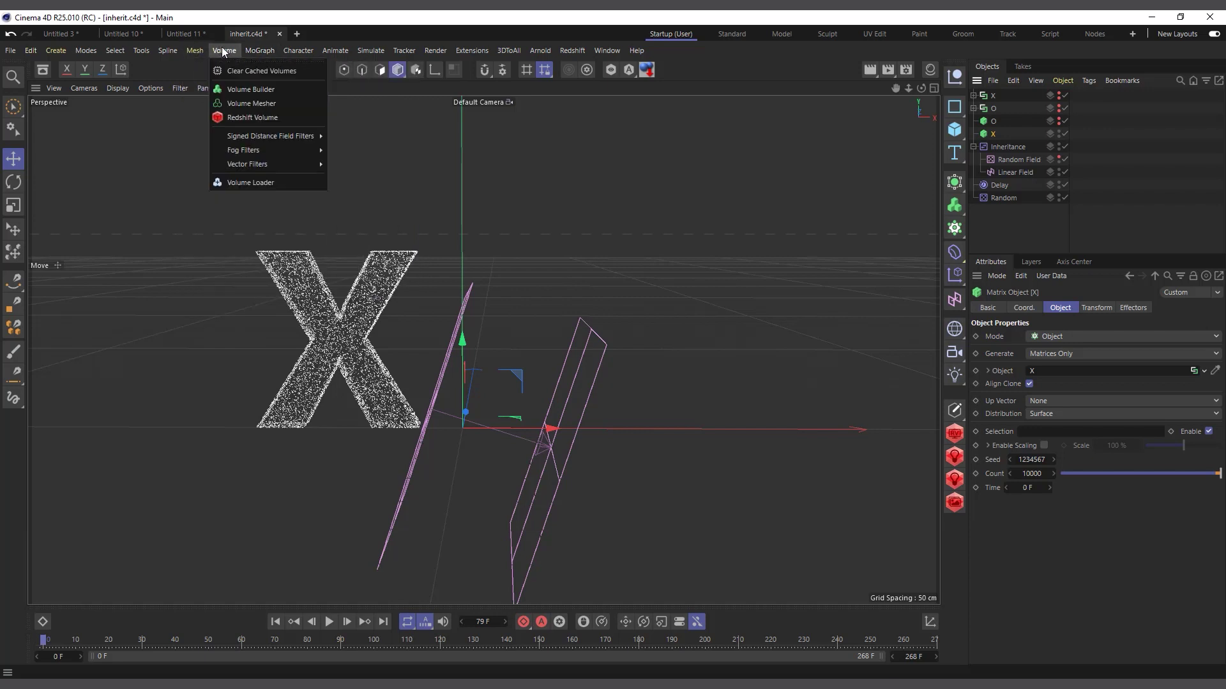
left_click(251, 89)
left_click_drag(994, 148, 1011, 94)
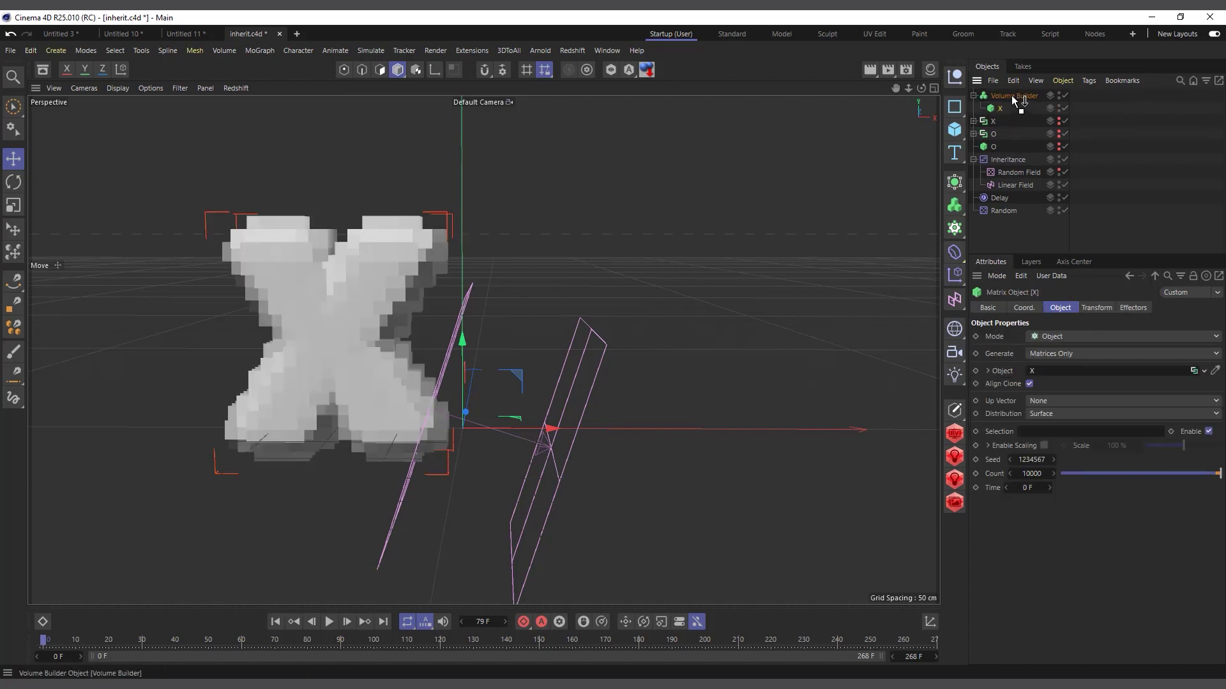
- Set the Volume Builder's Voxel Size to 1 cm and its X input's Radius to 4 cm
left_click(1012, 95)
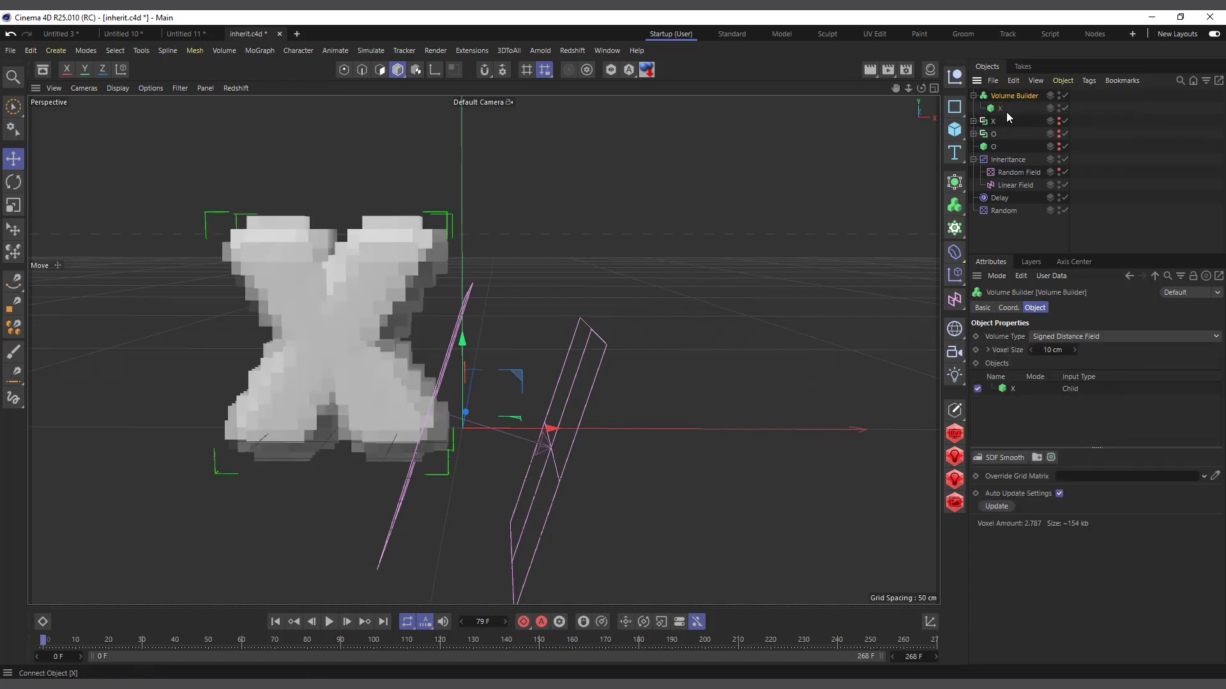
left_click(1053, 351)
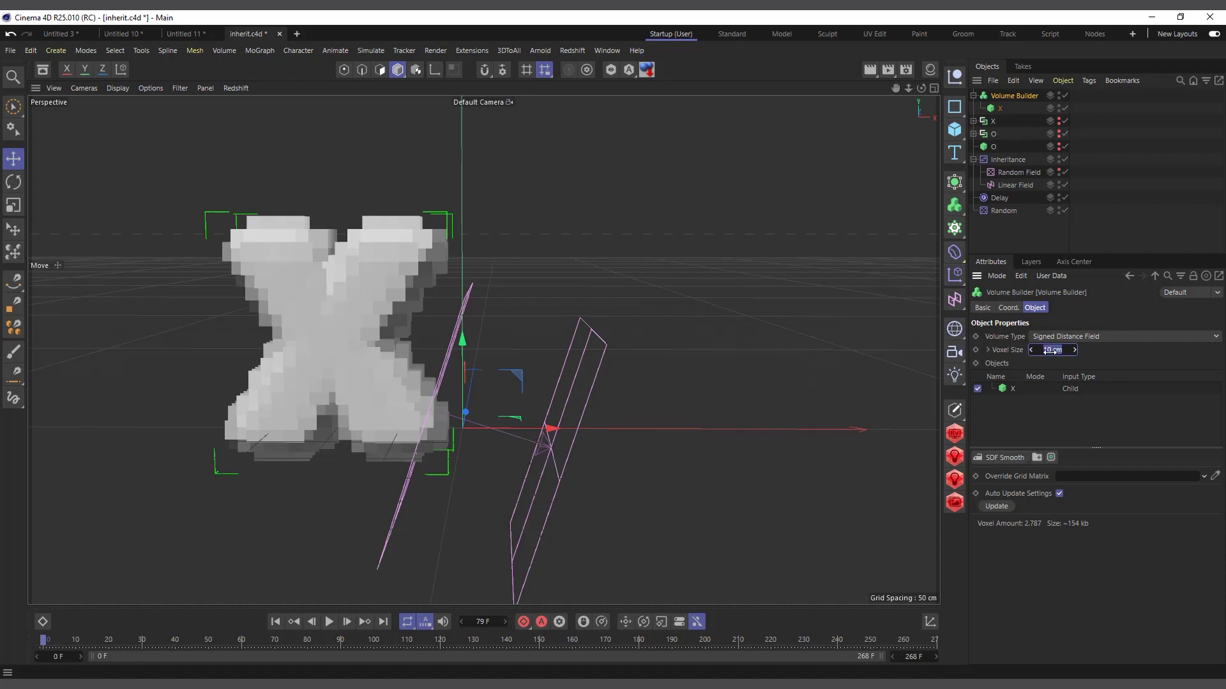
type("1")
key("Return")
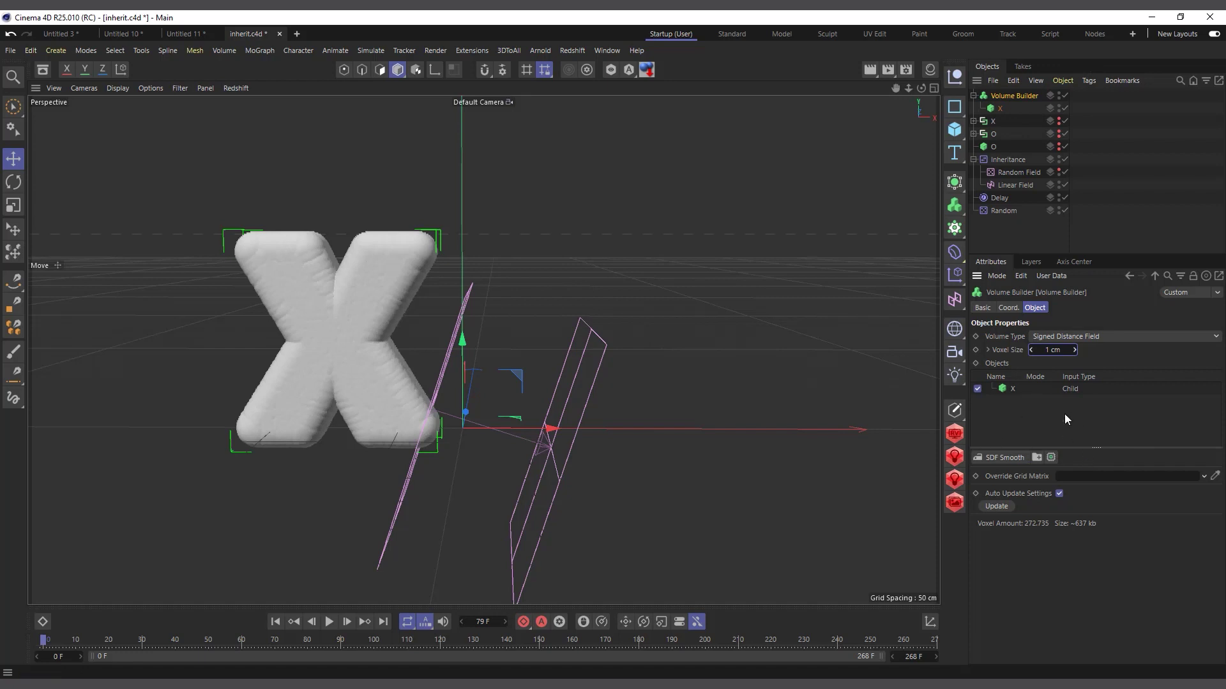
left_click(1012, 389)
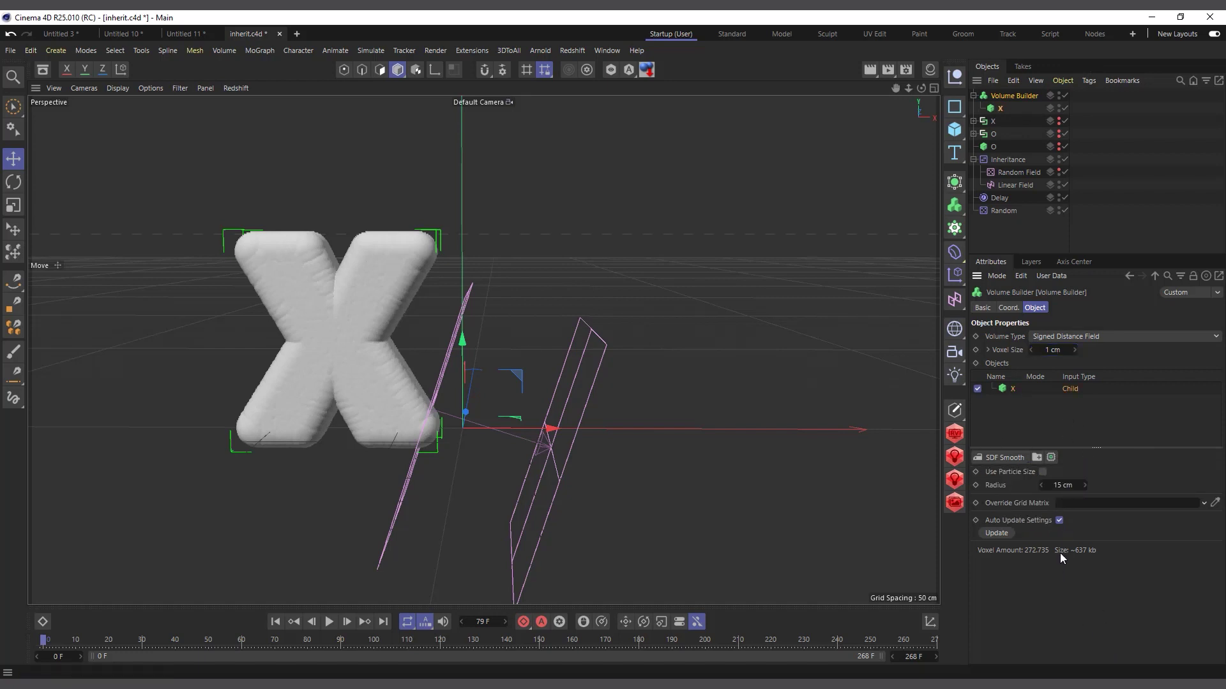
double_click(1063, 486)
key("Return")
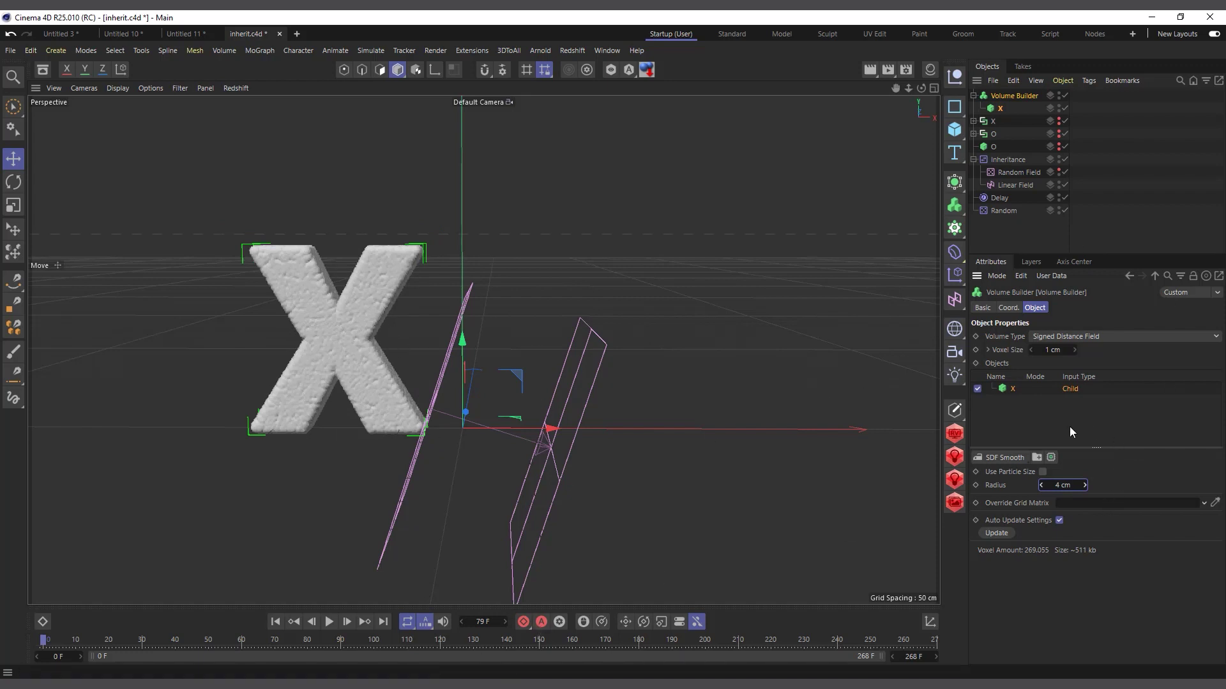
- Add an SDF Smooth filter to the Volume Builder and play the volume morph, pausing at frame 159
left_click(1003, 457)
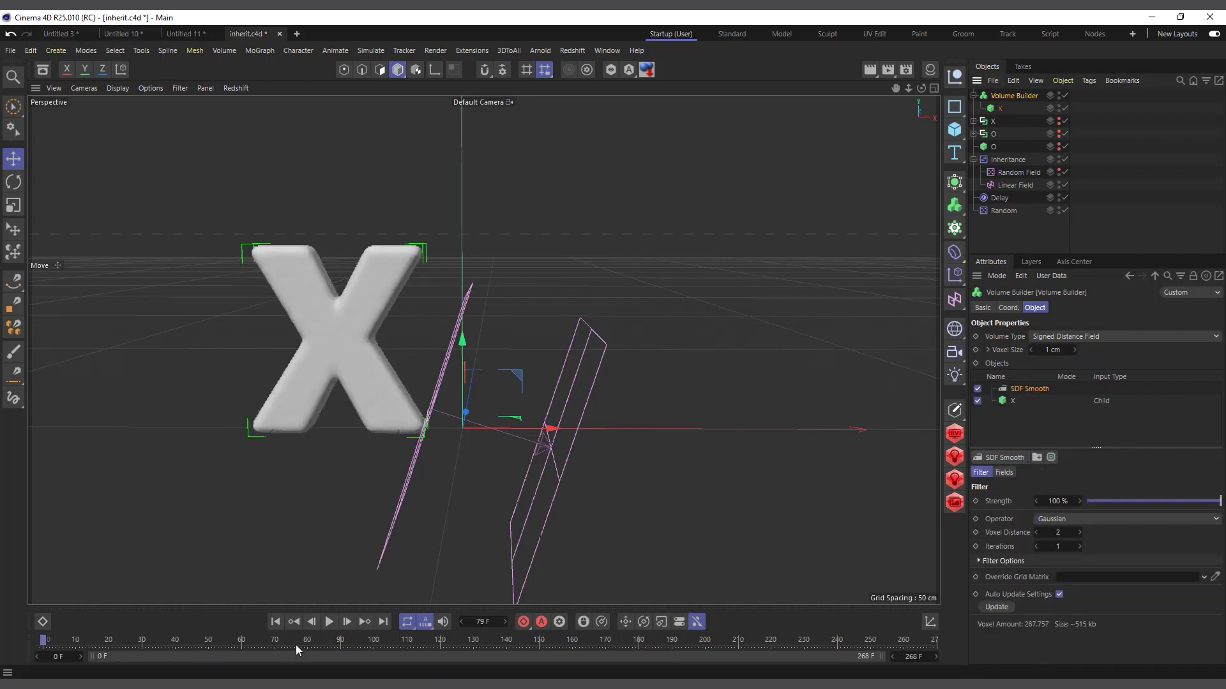
left_click(329, 622)
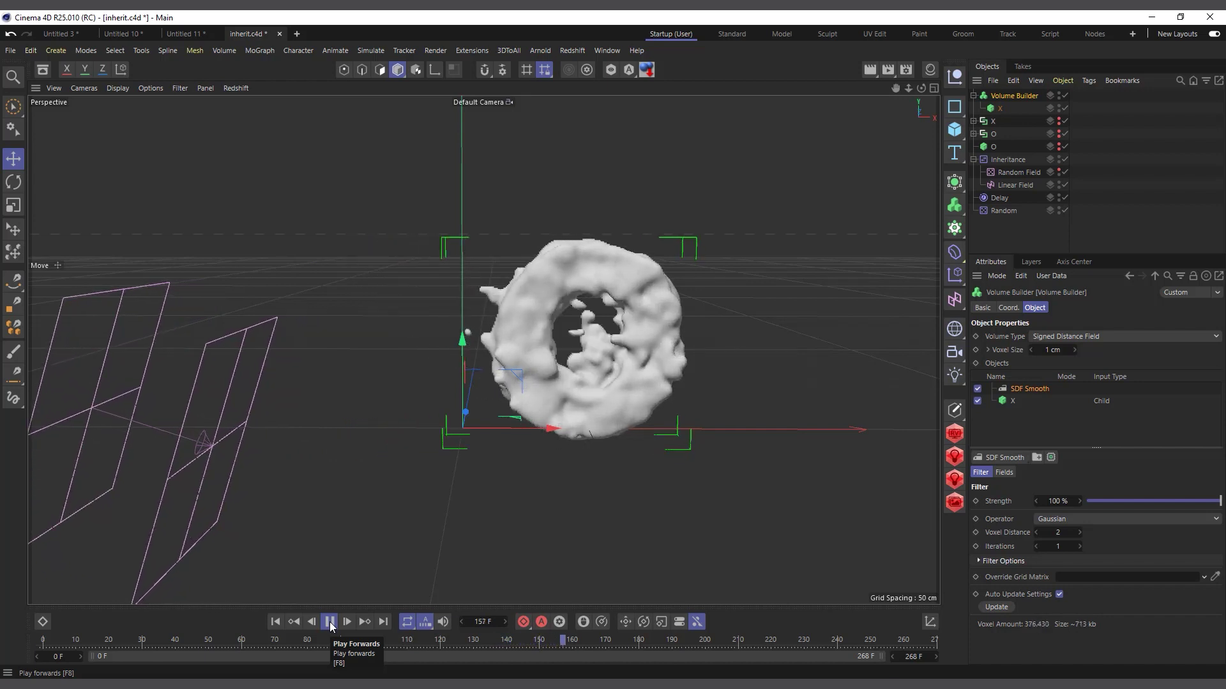
left_click(329, 622)
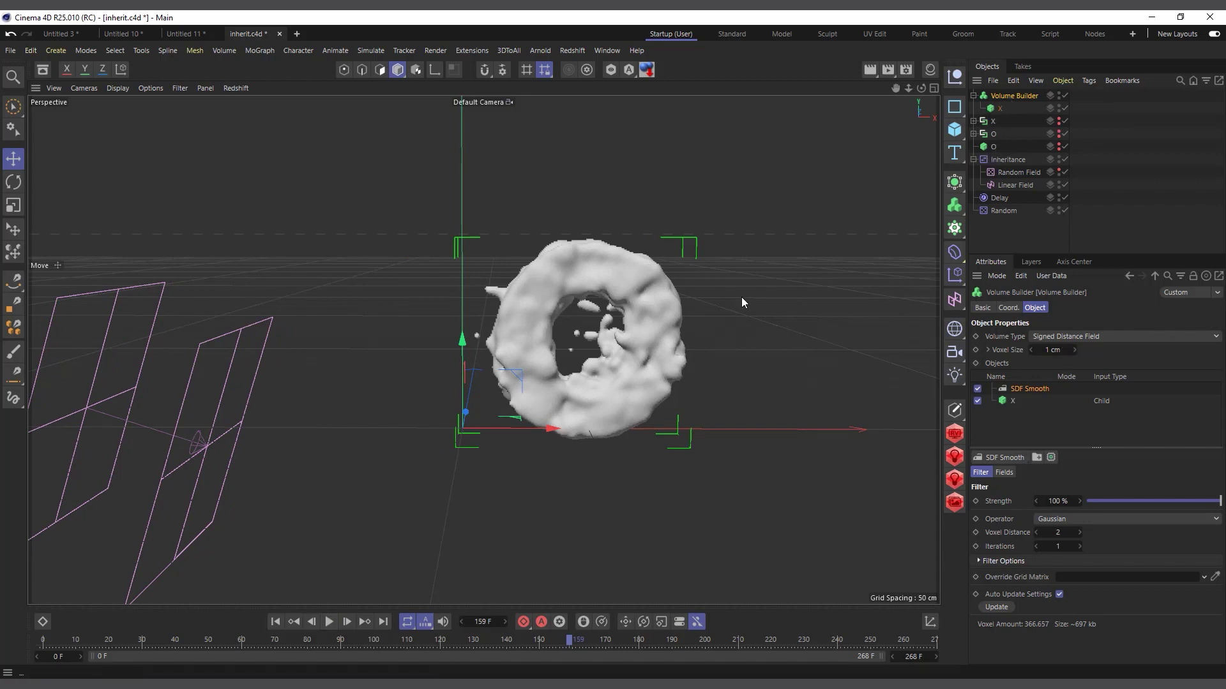
- Add a Smoothing deformer and place it inside the Volume Builder, below the X Matrix
left_click(954, 253)
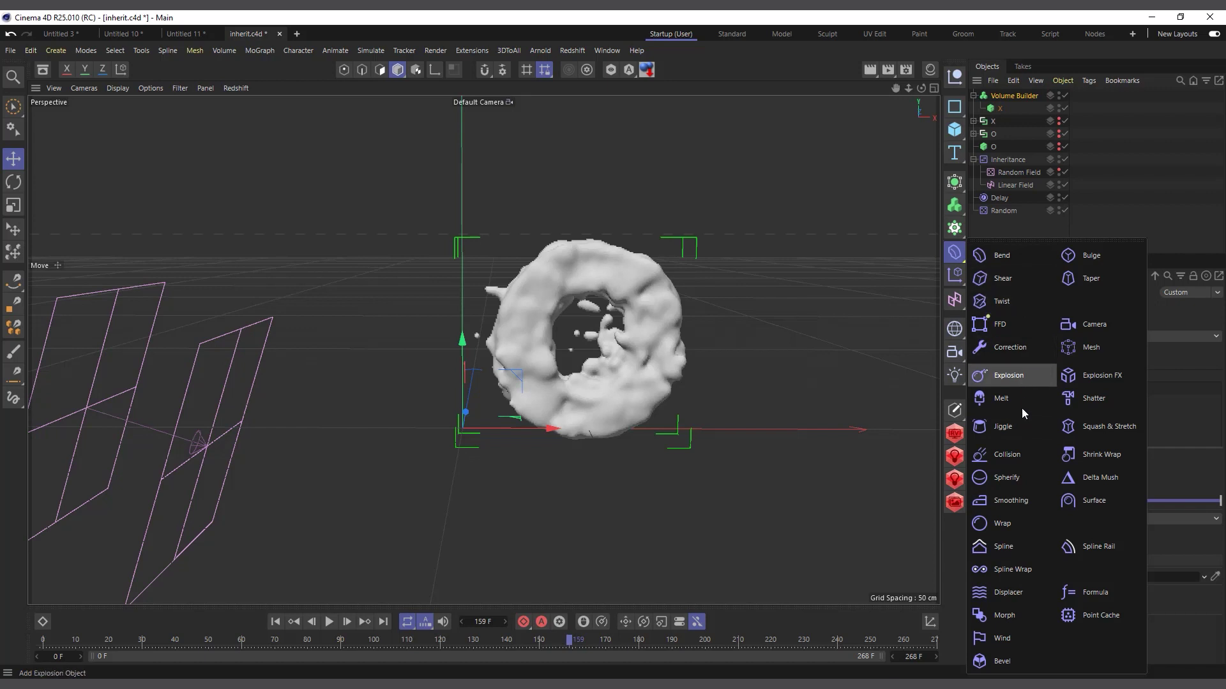
left_click(1007, 503)
left_click(1061, 308)
left_click_drag(1001, 97, 1006, 125)
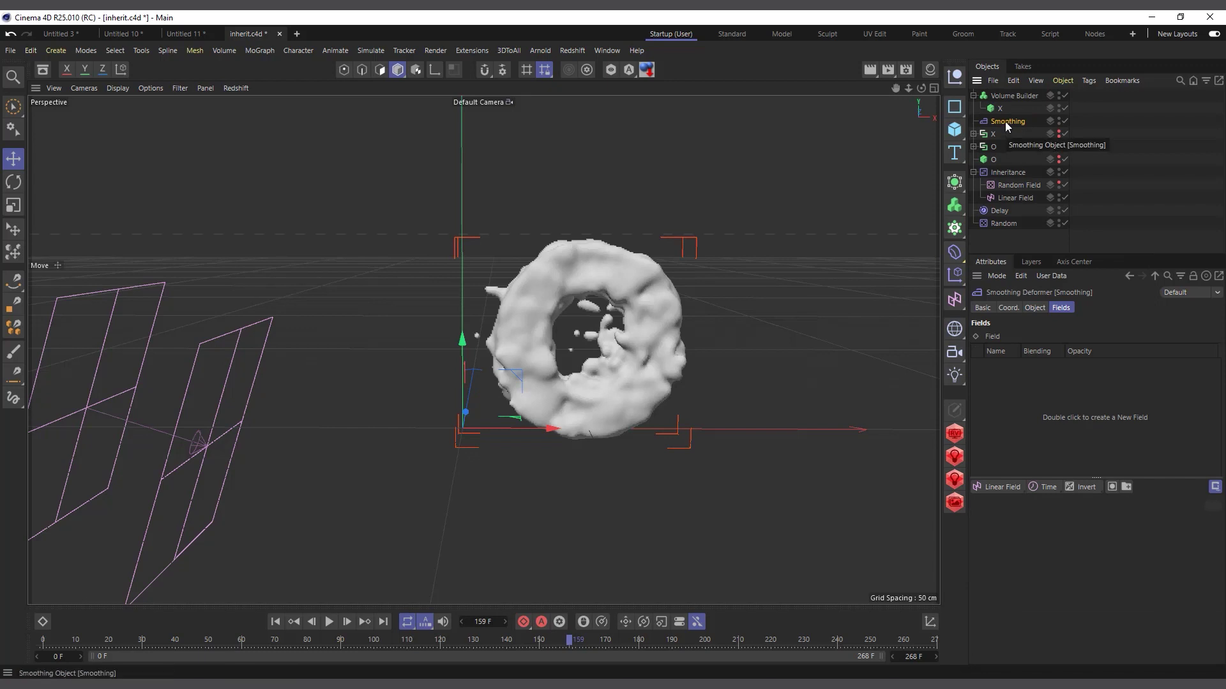
left_click_drag(1006, 127, 1017, 121)
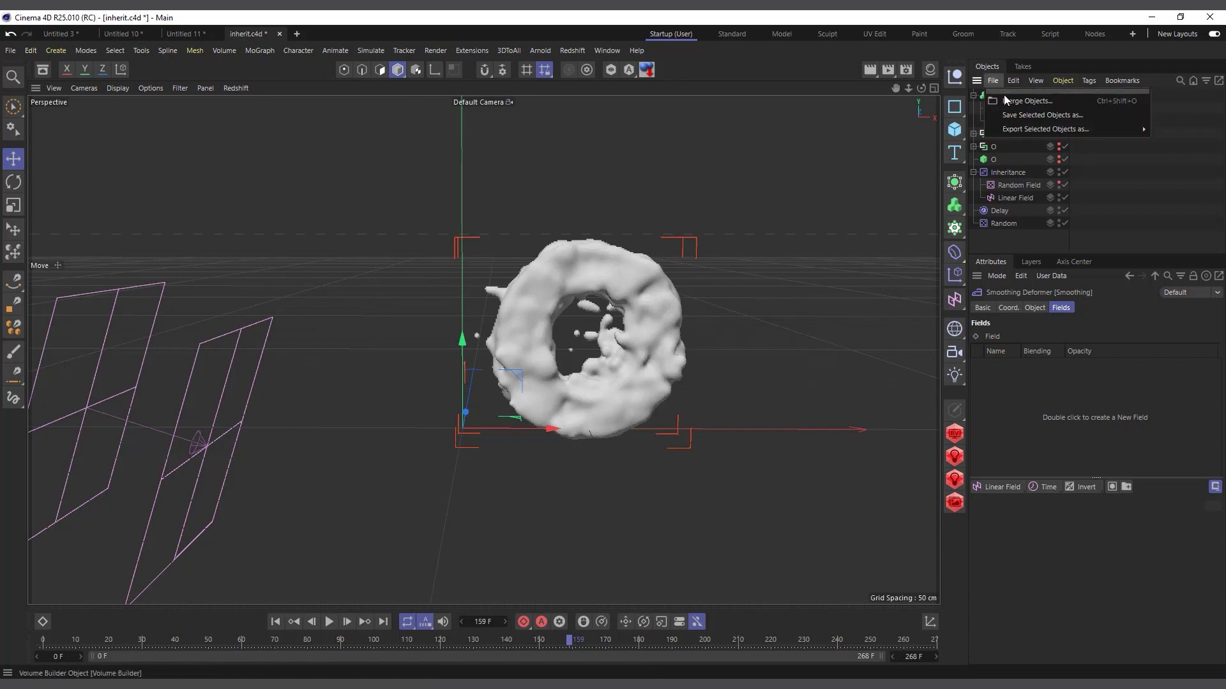
left_click(996, 97)
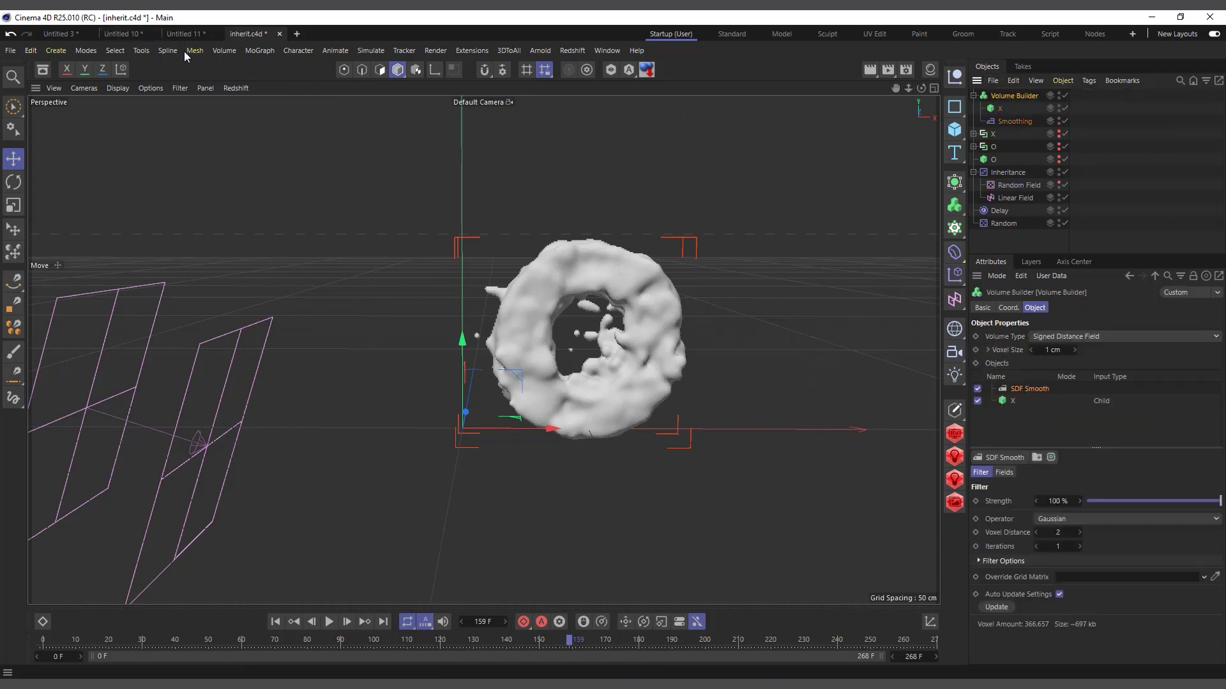
- Create a Volume Mesher and make the Volume Builder its child
left_click(221, 51)
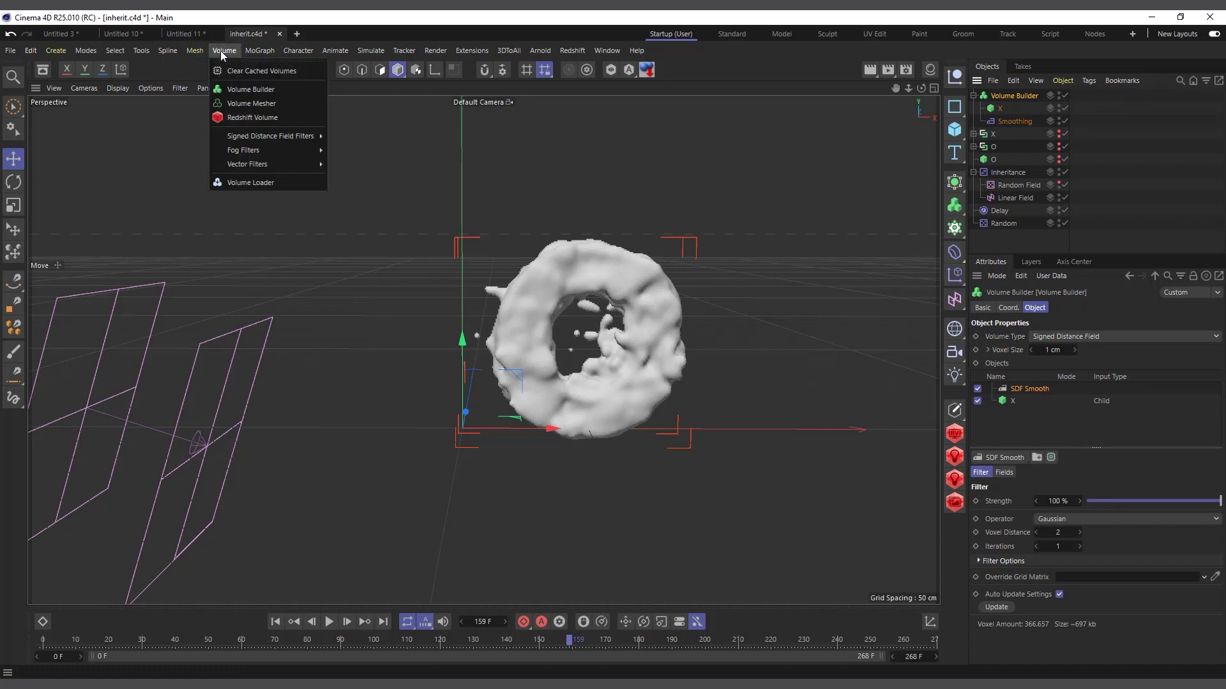
left_click(243, 90)
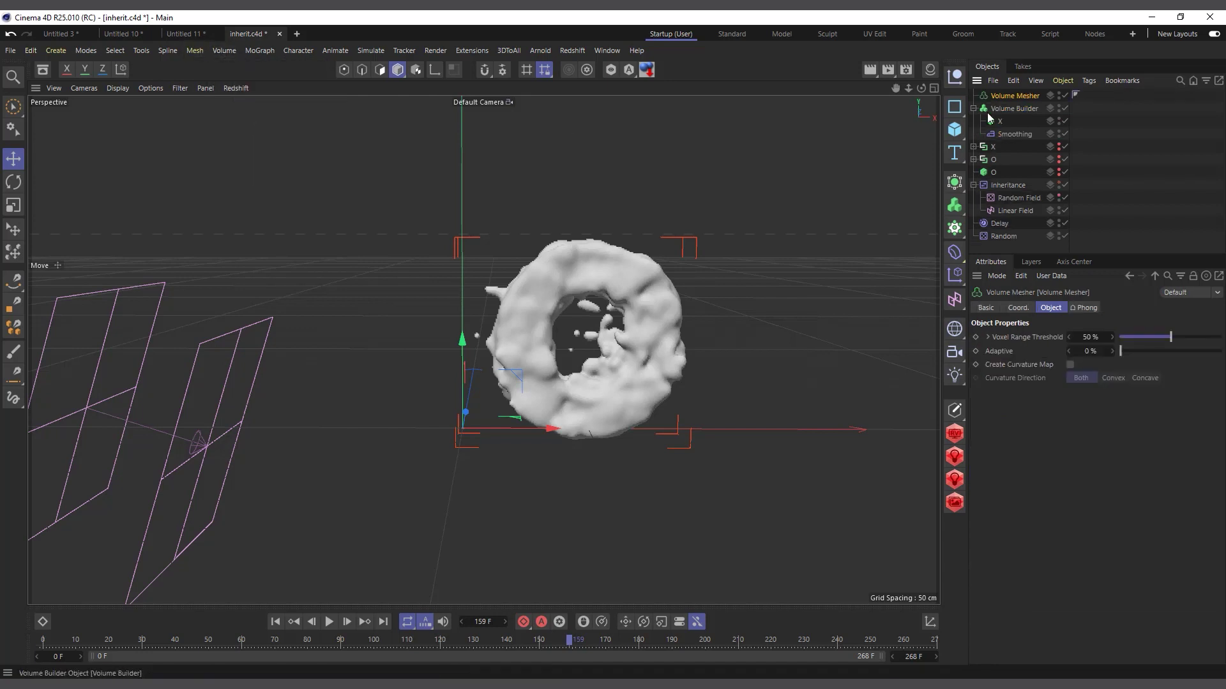
left_click_drag(1007, 109, 1014, 96)
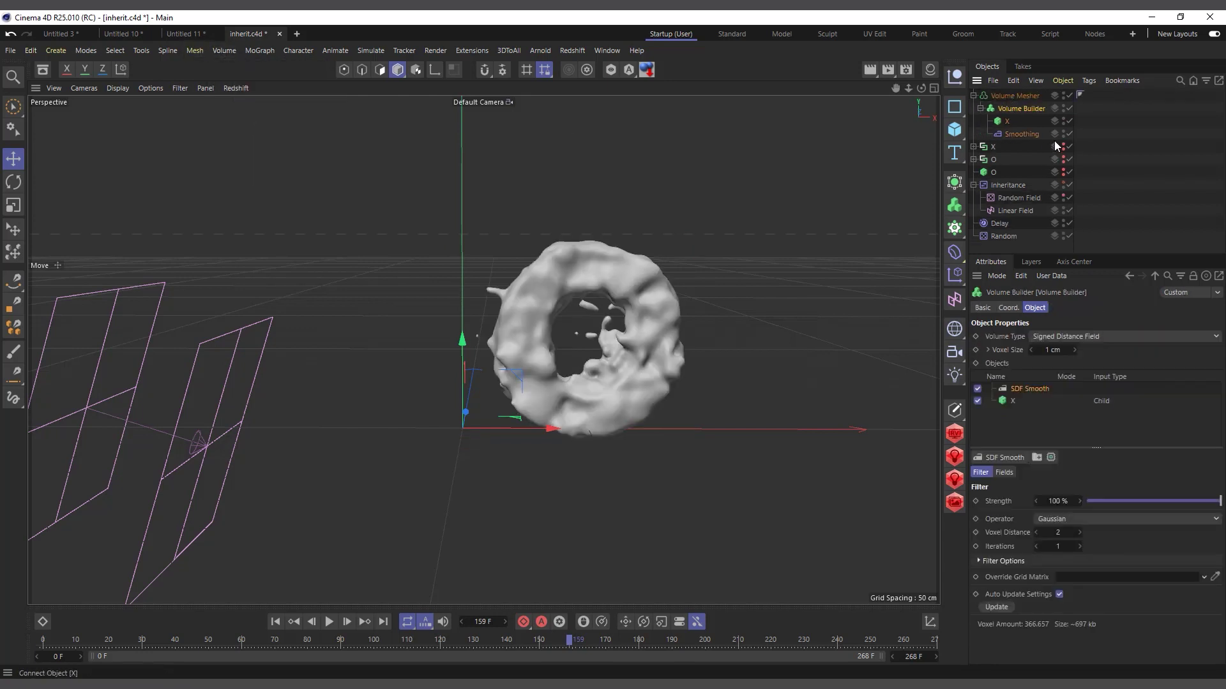
- Move the Smoothing deformer directly under the Volume Mesher and set its Iterations to 20
left_click(1019, 133)
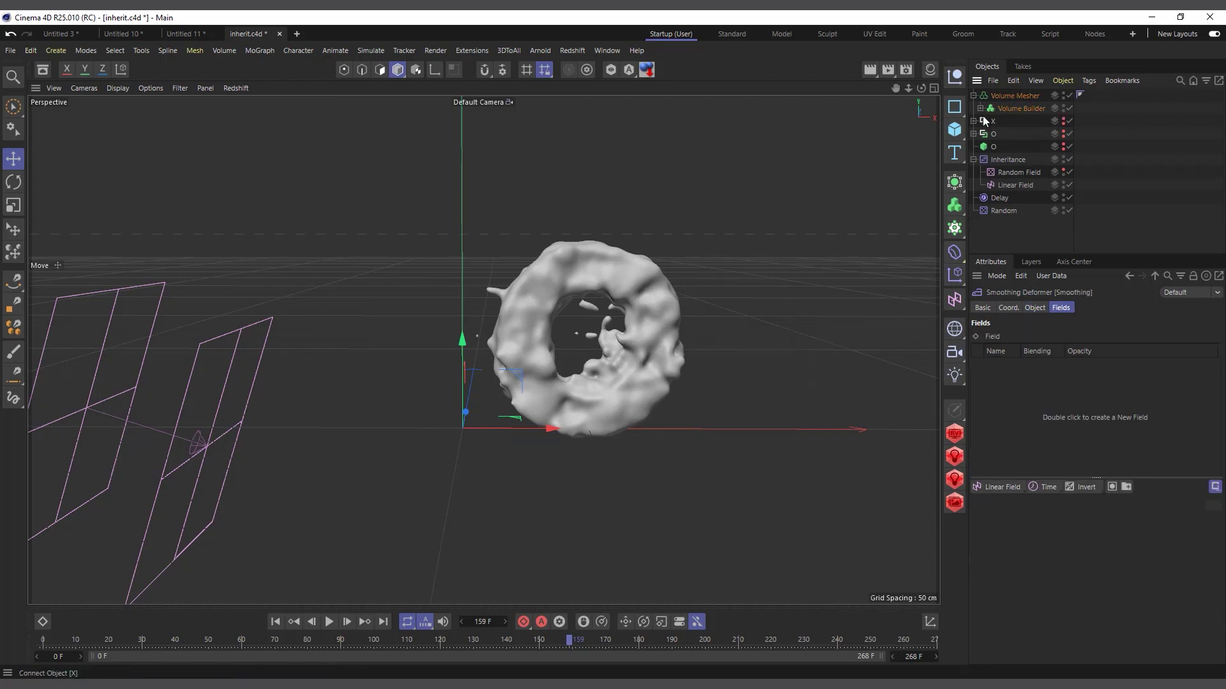
left_click_drag(1017, 104, 1017, 103)
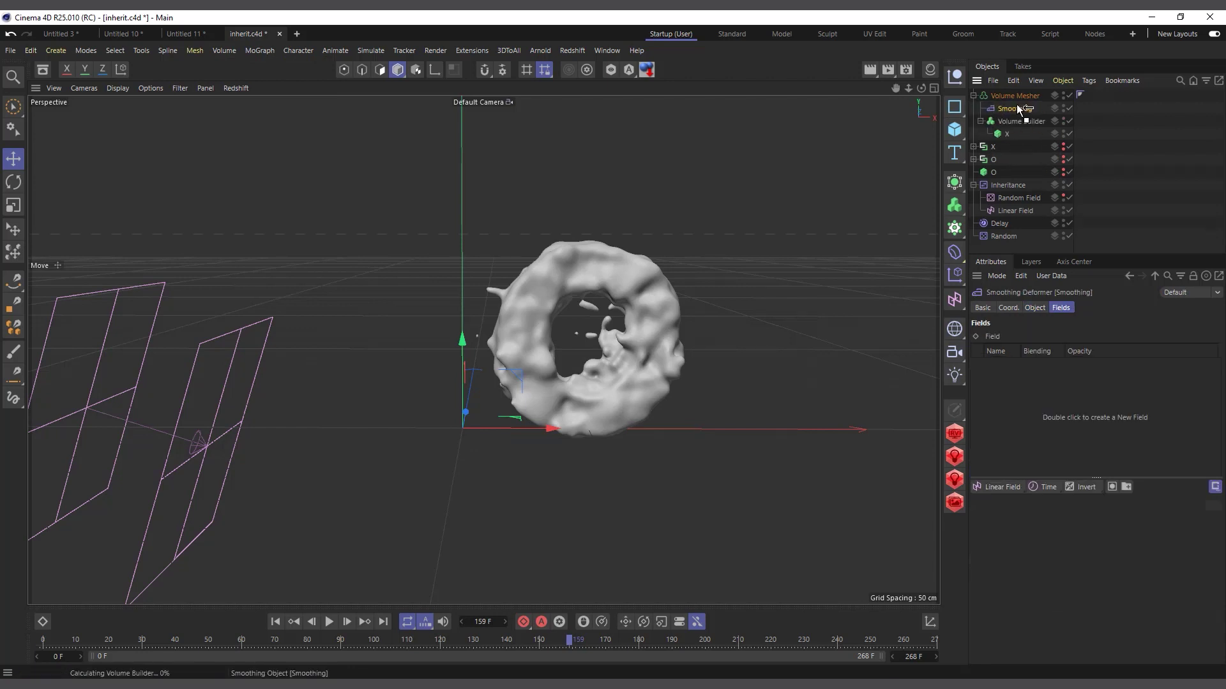
left_click(980, 121)
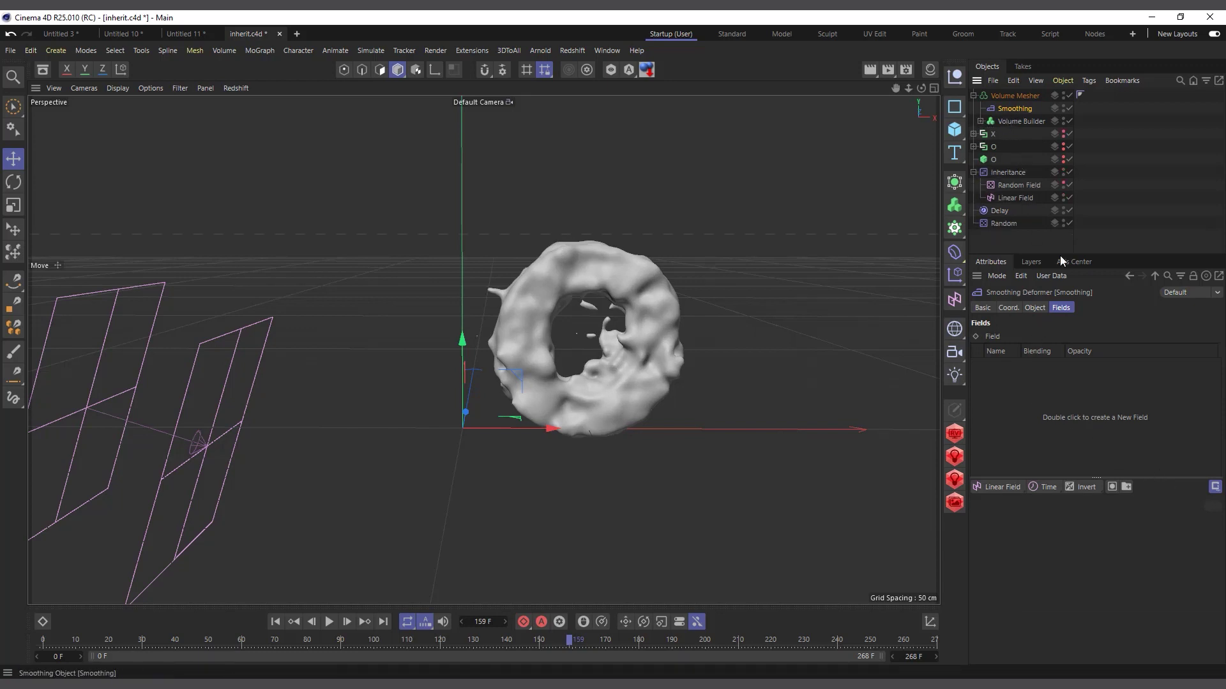
left_click(1034, 307)
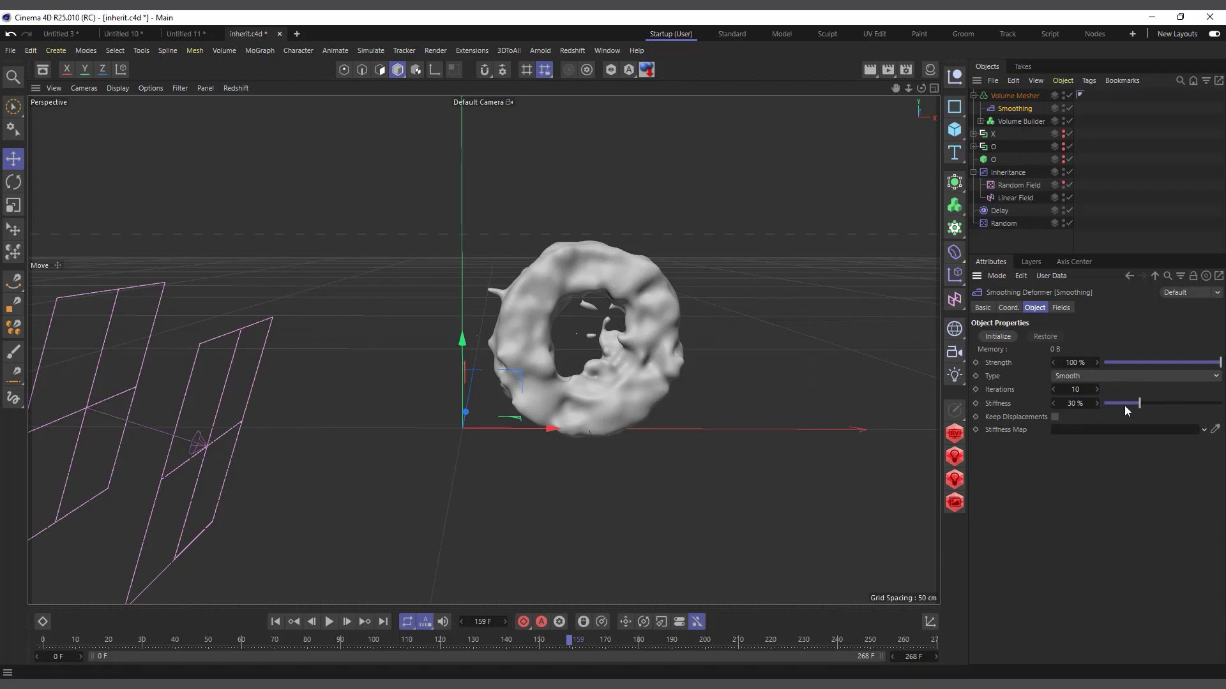
double_click(1075, 388)
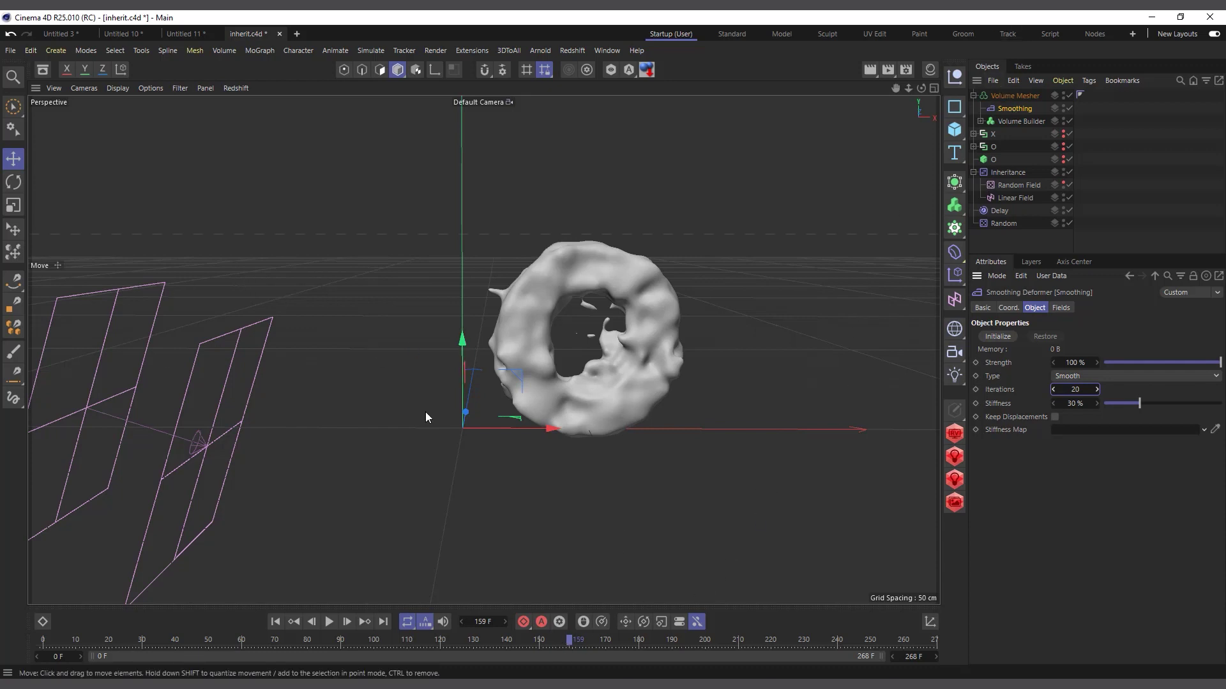
- Disable the Volume Mesher and the Volume Builder, and collapse the Volume Mesher's hierarchy
left_click(1069, 95)
left_click(1070, 121)
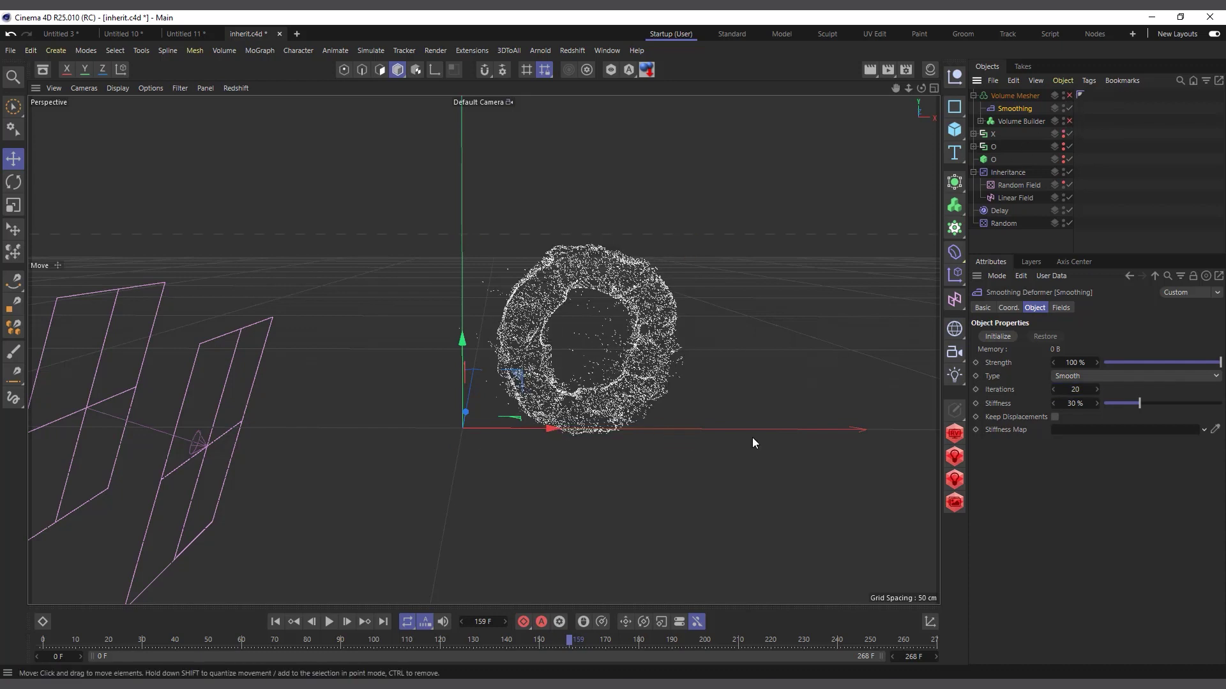
left_click(972, 96)
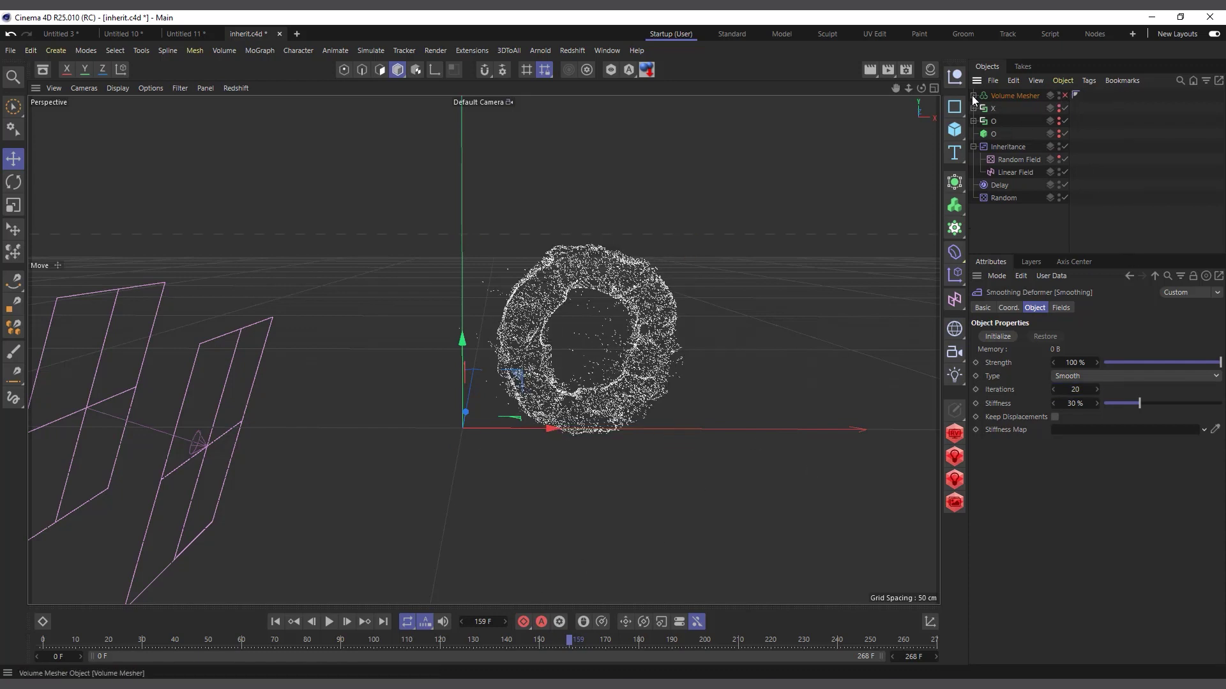
- Set the X position of the O Connect object to 0 cm
left_click(993, 120)
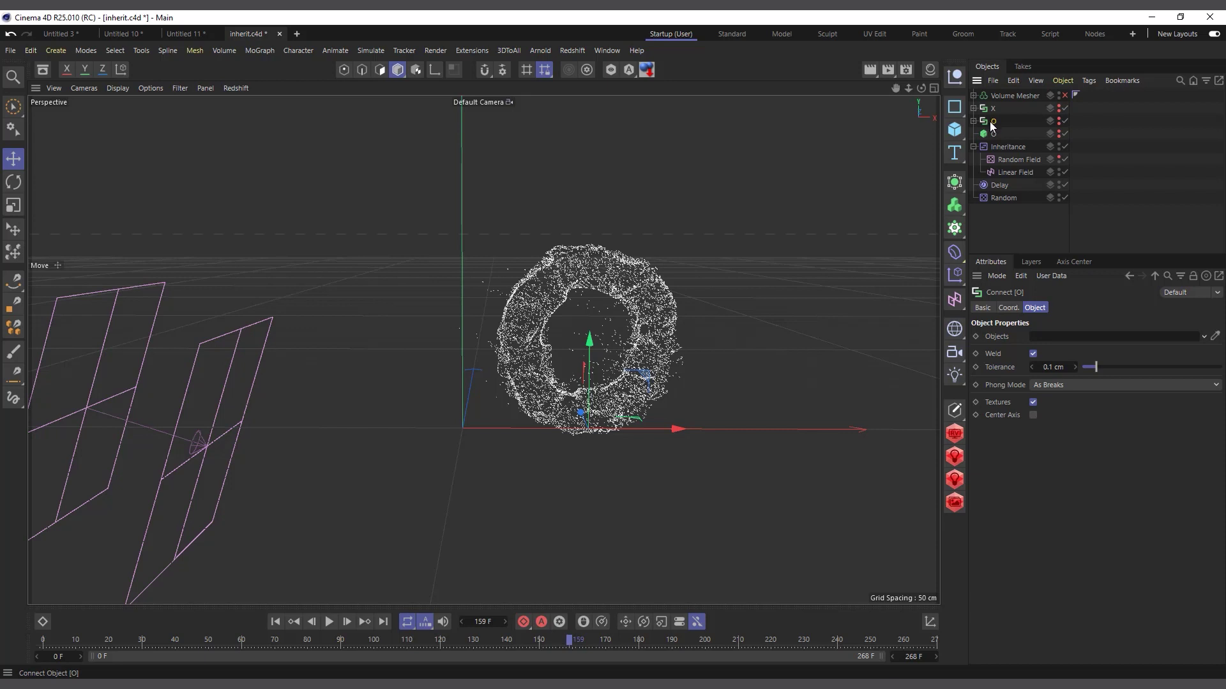
left_click(1006, 308)
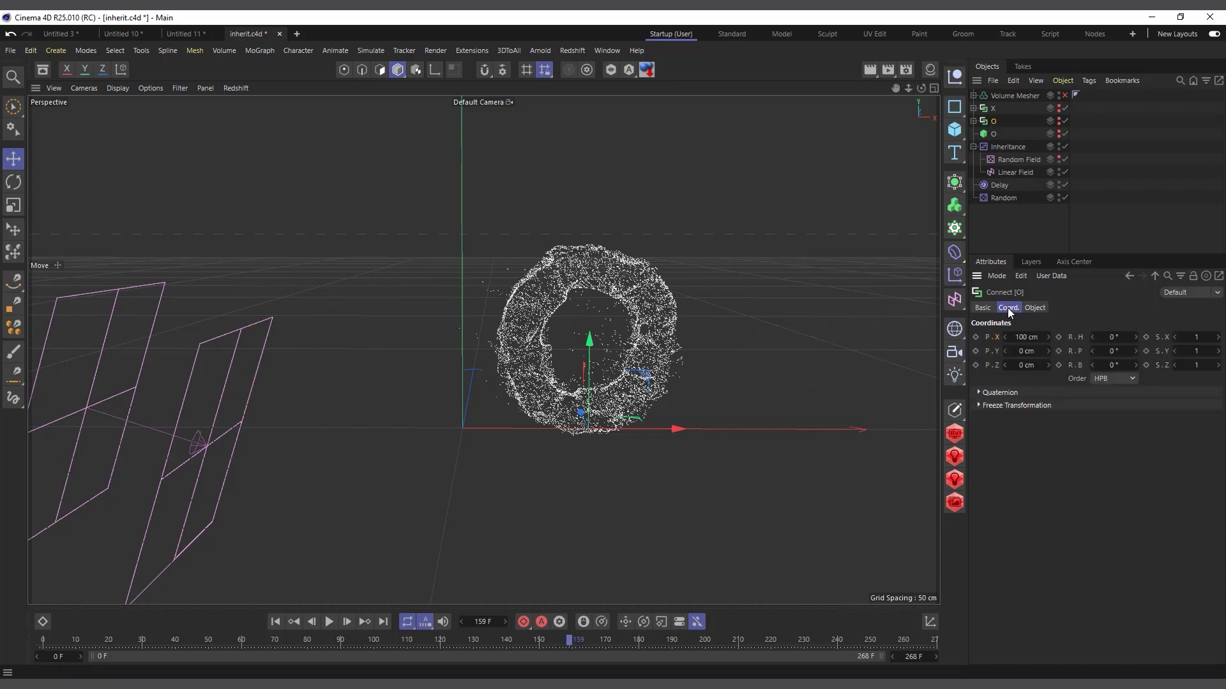
key("Return")
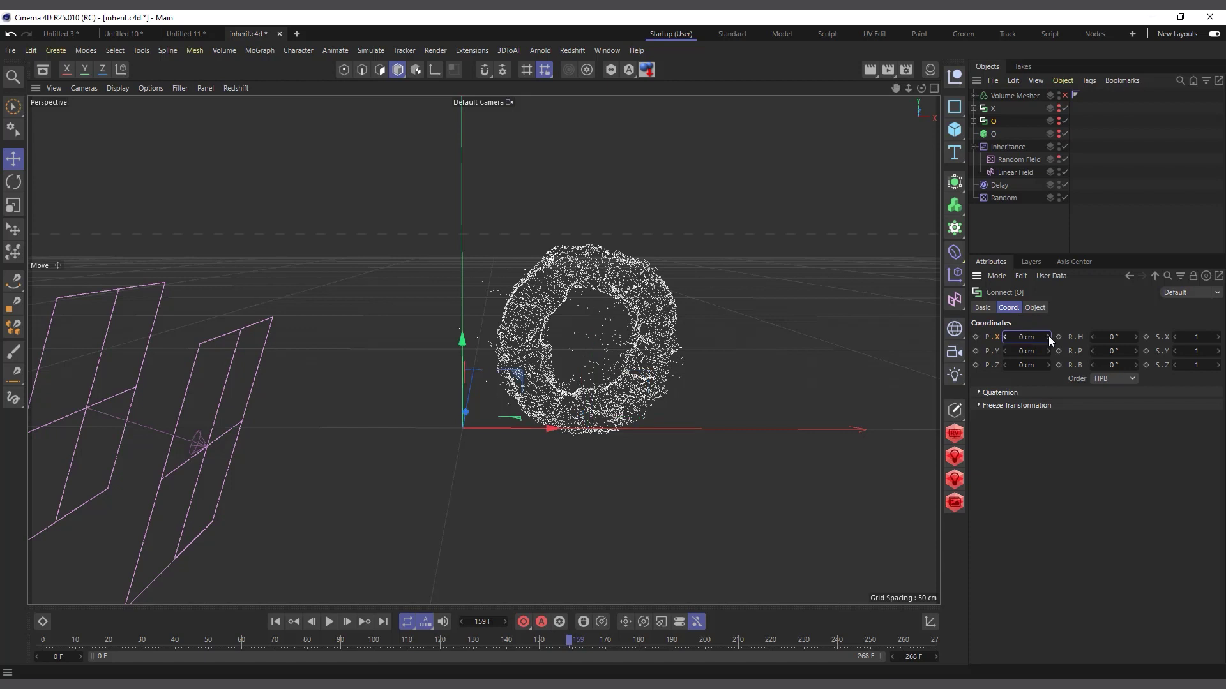
- Reset the X position of the X Connect object to 0 cm and return to the first frame
left_click(992, 107)
right_click(1047, 341)
left_click(275, 621)
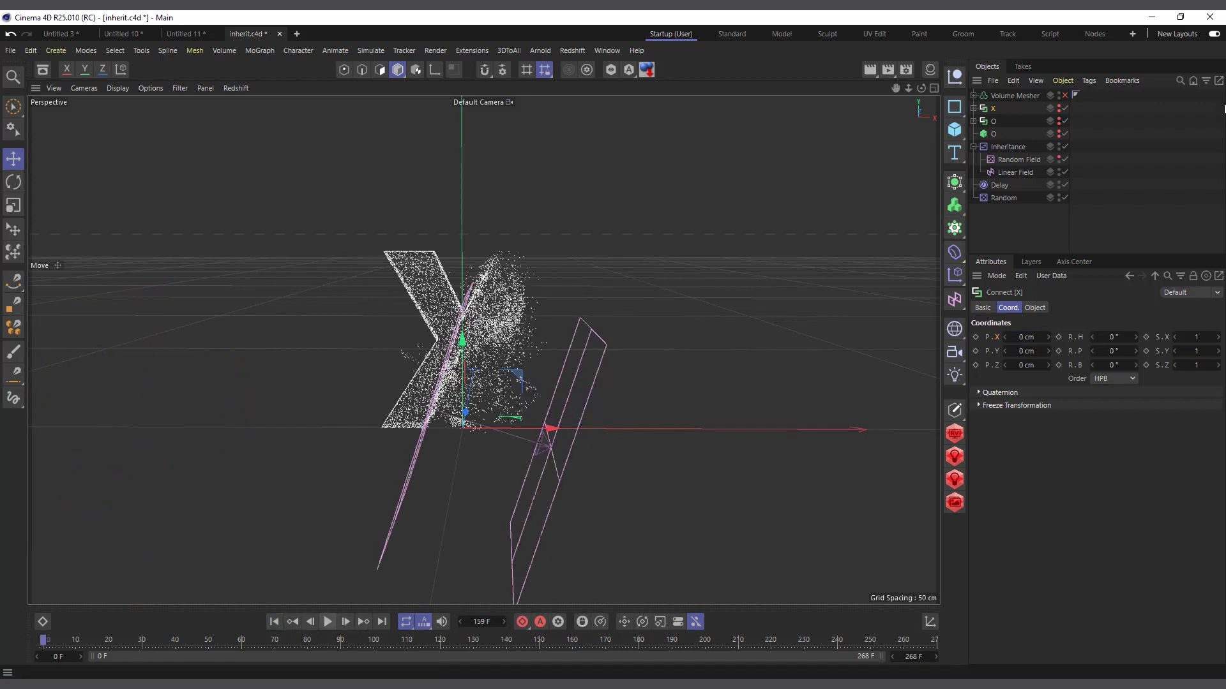
- Try moving the Linear Field along X to about 104 cm, play the animation briefly and rewind to the start
left_click(1009, 175)
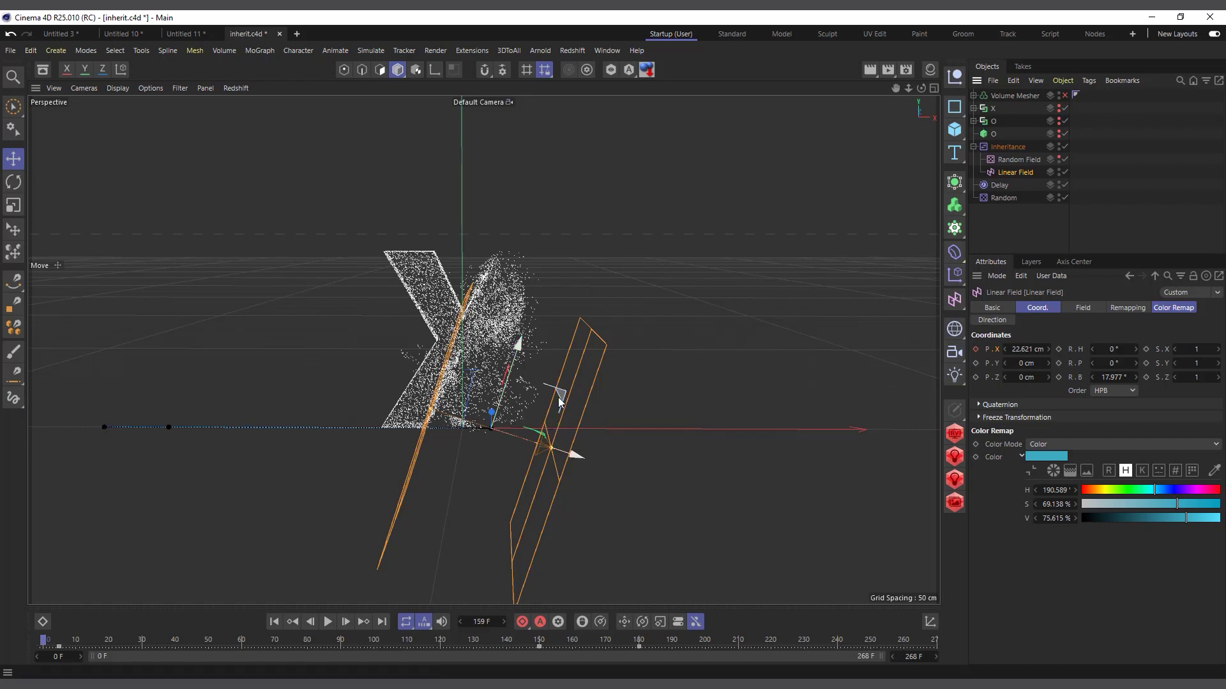
left_click_drag(562, 412, 664, 396)
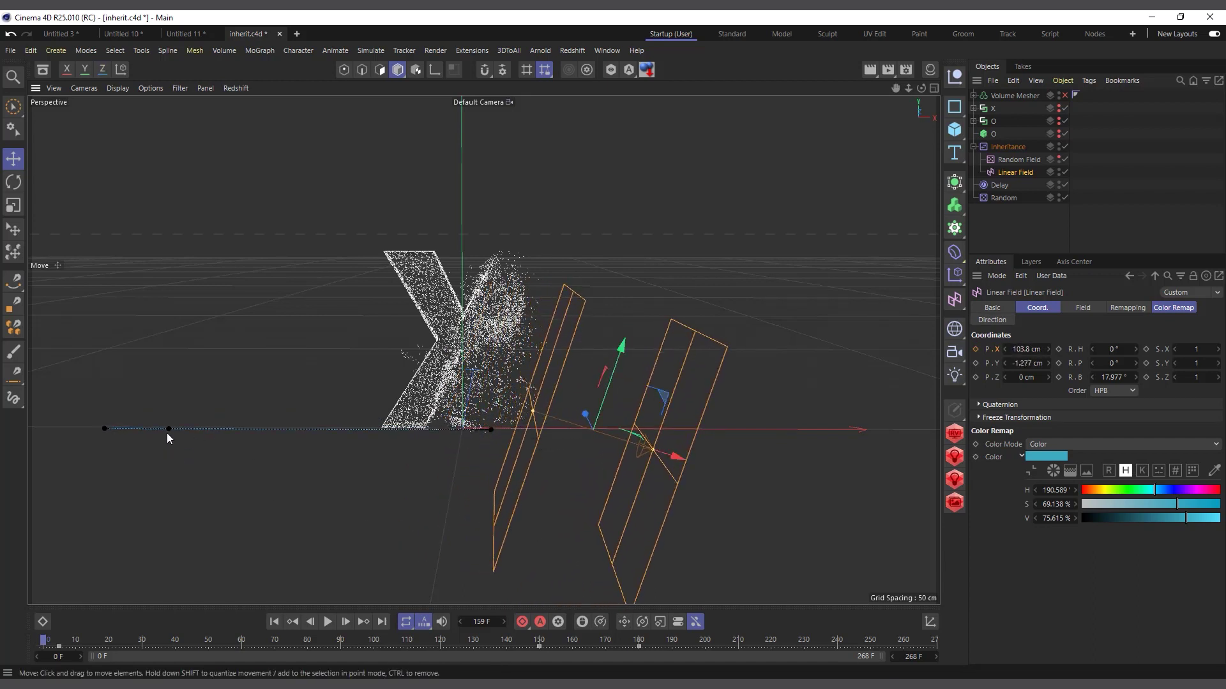
left_click(327, 623)
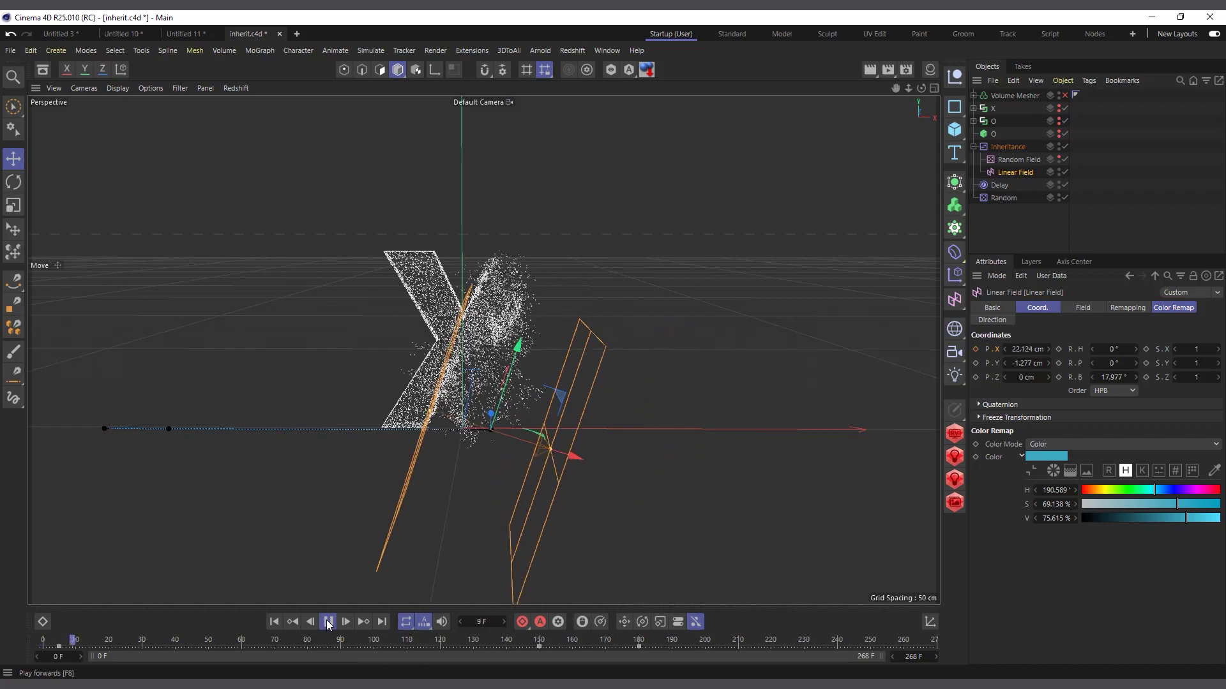
left_click(327, 622)
left_click(275, 622)
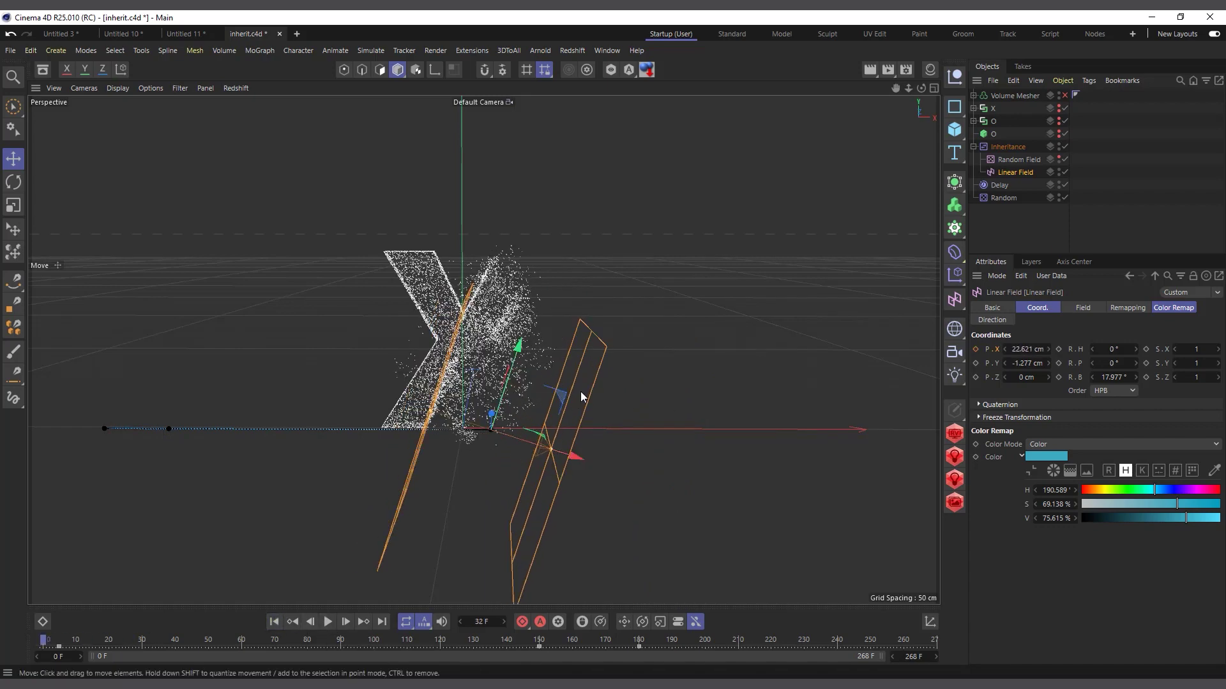
- Shift the Linear Field's whole keyframed path in Animation mode so it starts at about 124 cm in X, and disable the Delay effector
left_click(399, 73)
left_click(461, 134)
left_click_drag(562, 396, 671, 399)
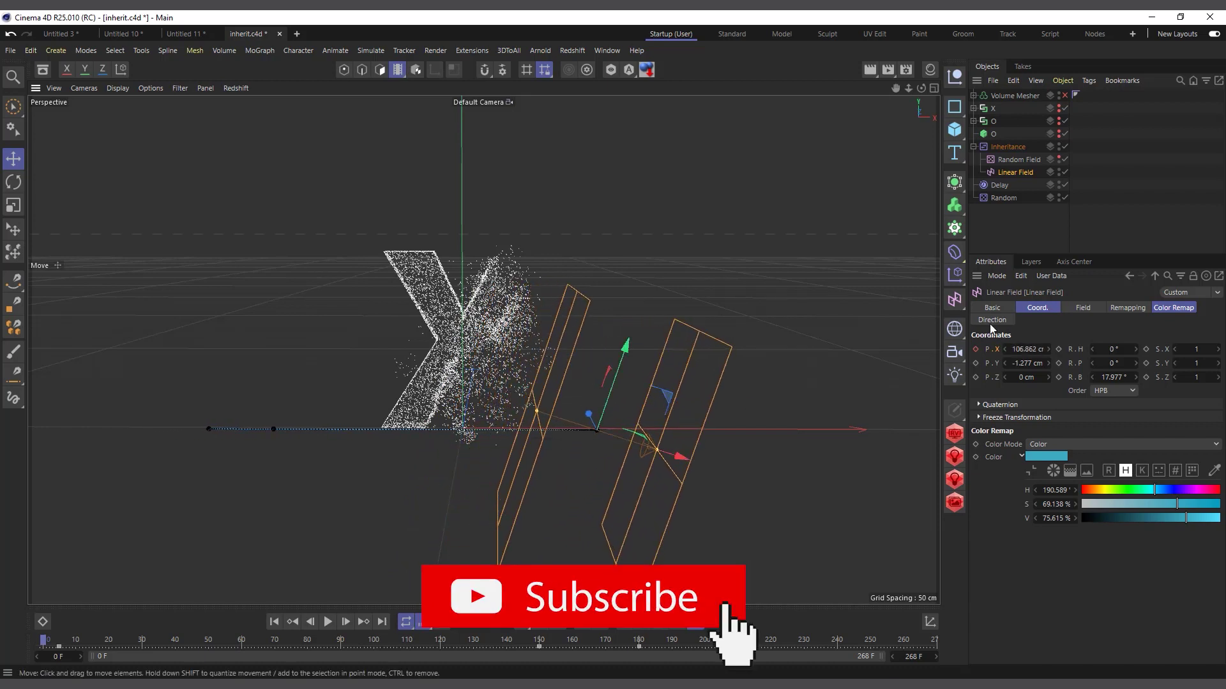
left_click(1065, 185)
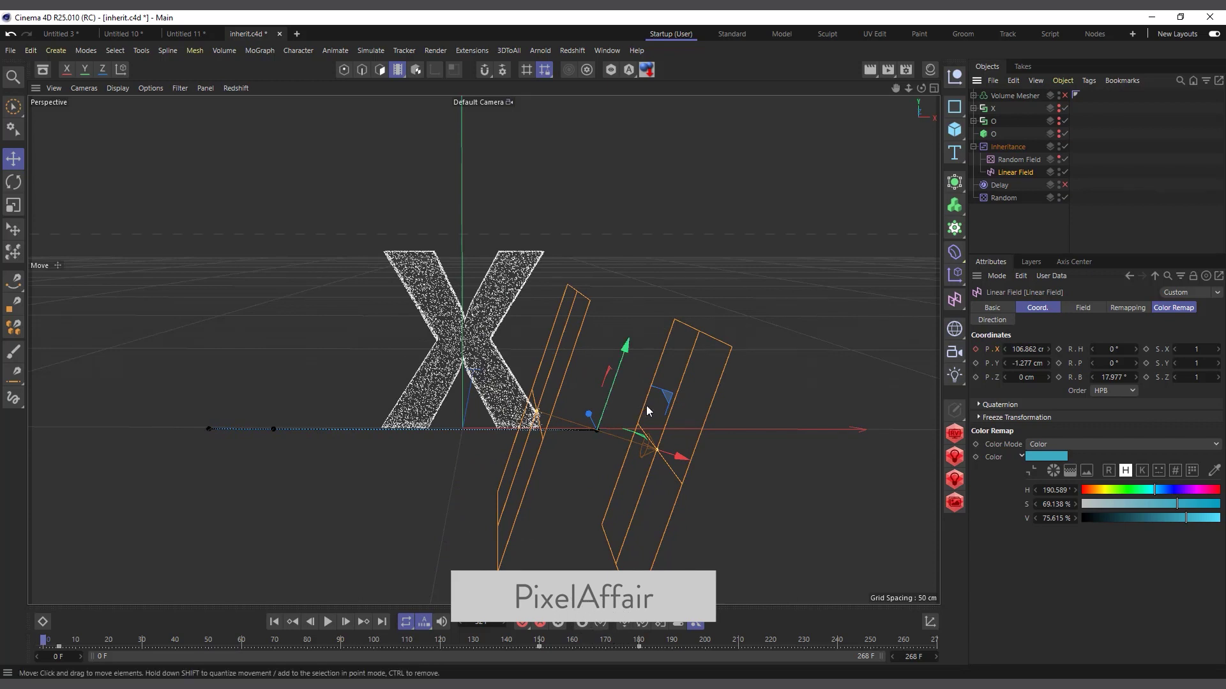
left_click_drag(675, 405, 698, 403)
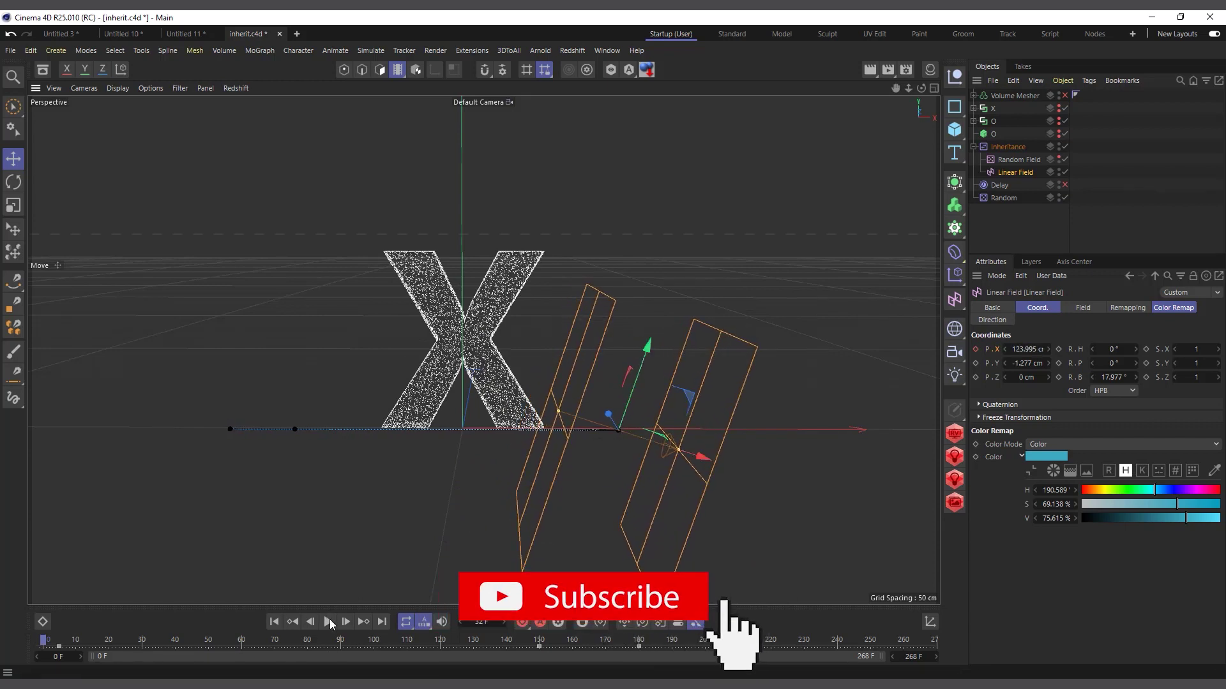
- Play the X-to-O morph as a preview, then leave Animation mode for the previous editing mode and rewind to the first frame
left_click(327, 622)
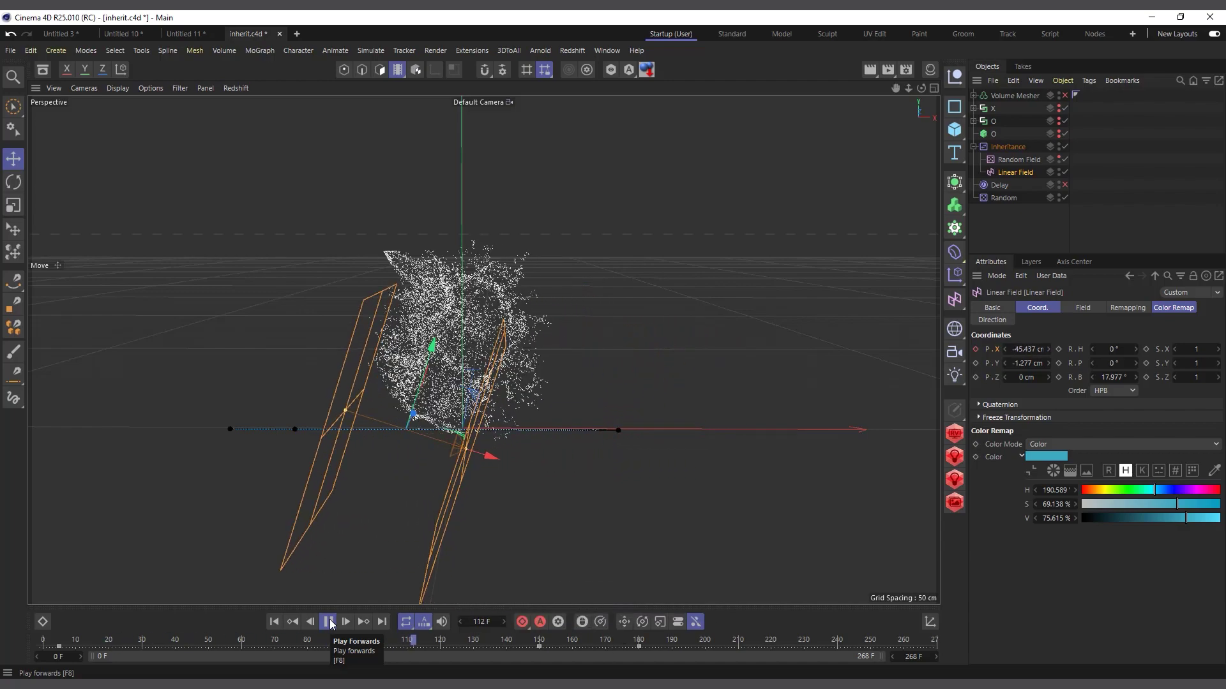
left_click(328, 623)
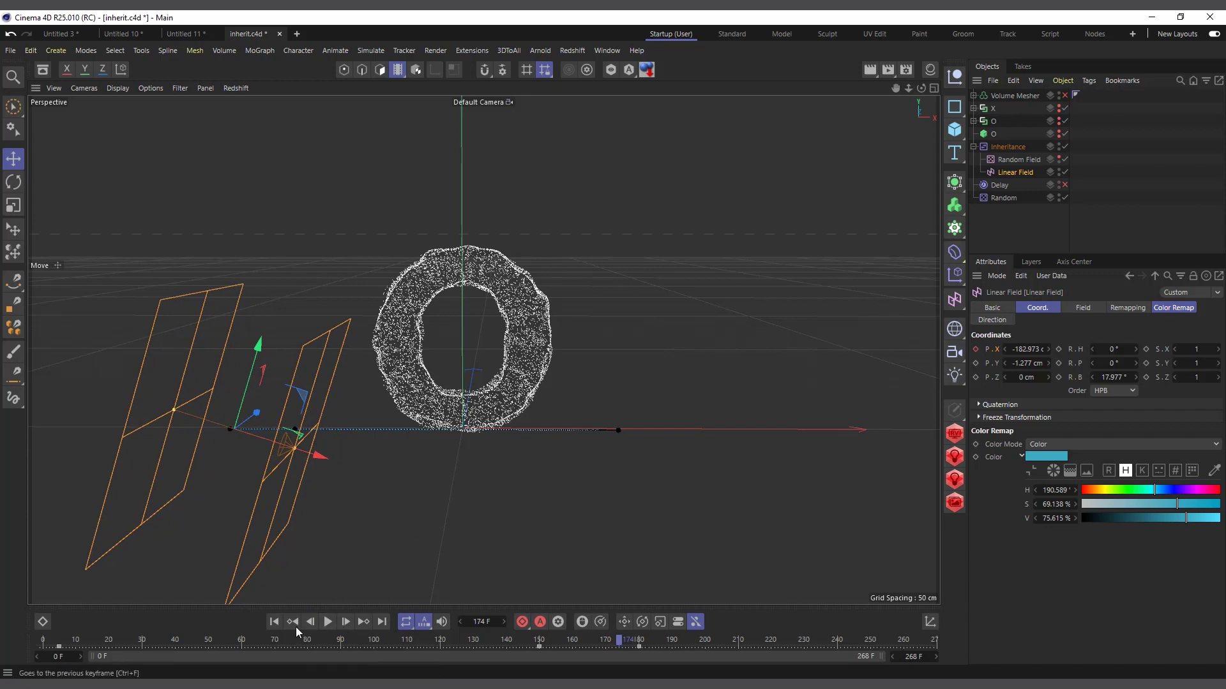
left_click(398, 69)
left_click(426, 107)
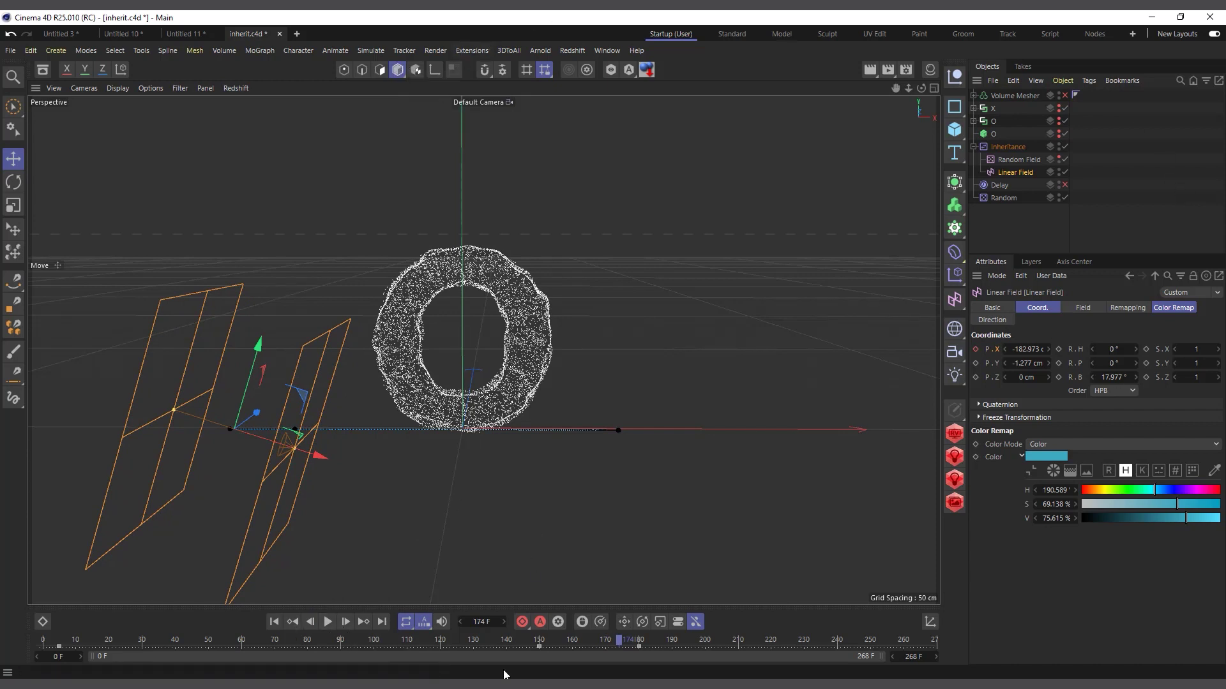
left_click(274, 622)
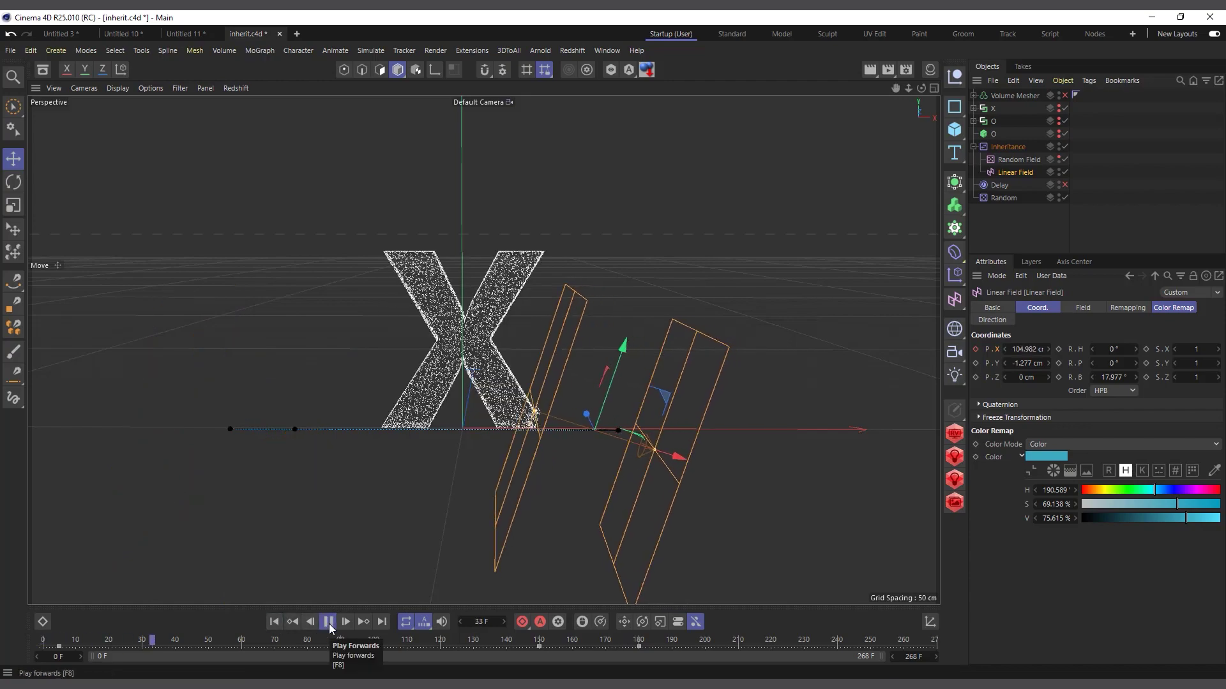